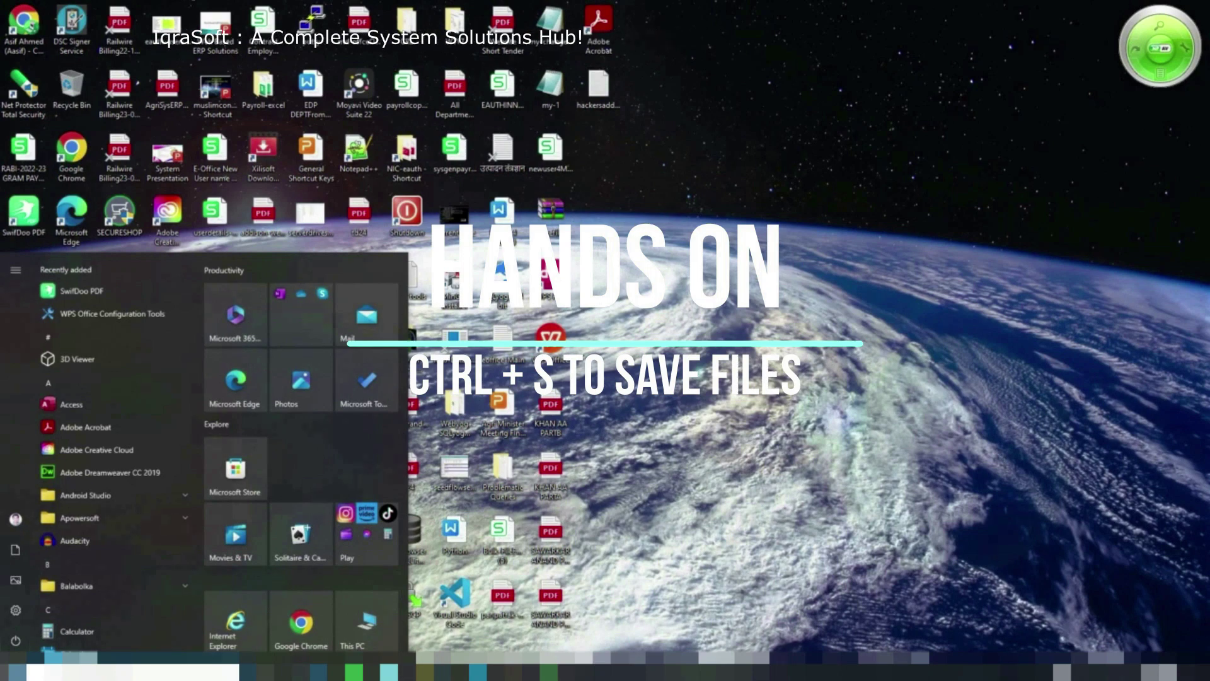
Scroll the Start menu's All apps list down to the W entries where Word appears
scroll(99, 471, "down", 1)
scroll(99, 471, "down", 3)
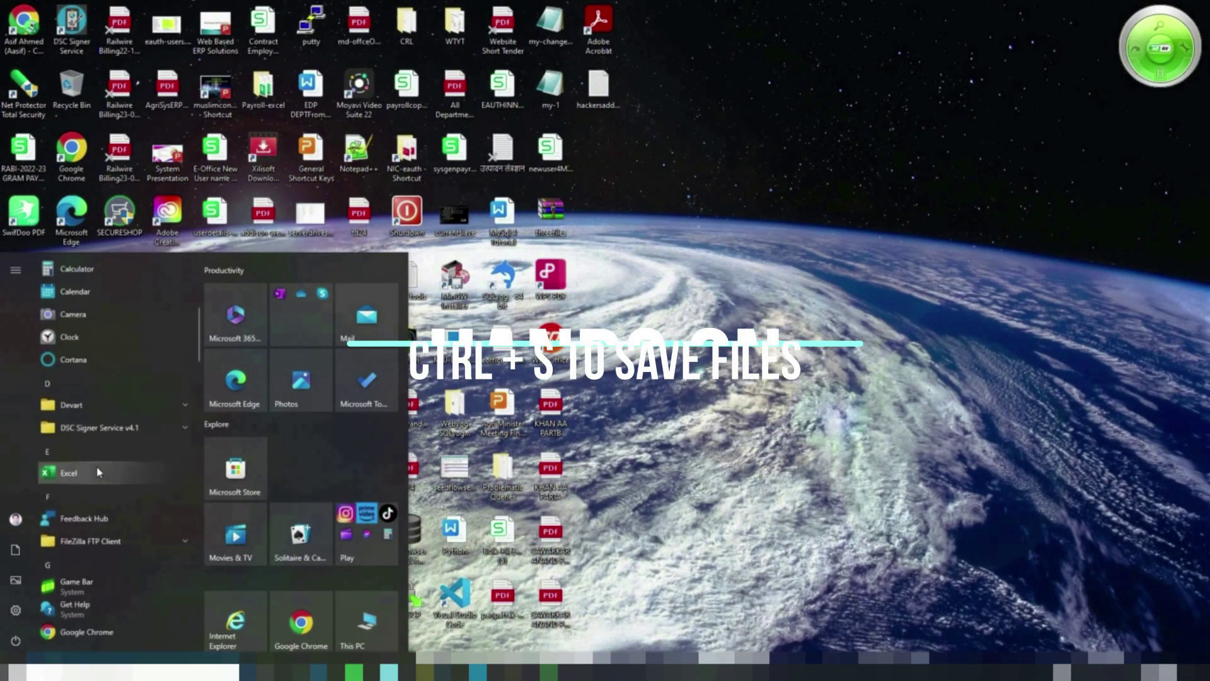
scroll(98, 470, "down", 5)
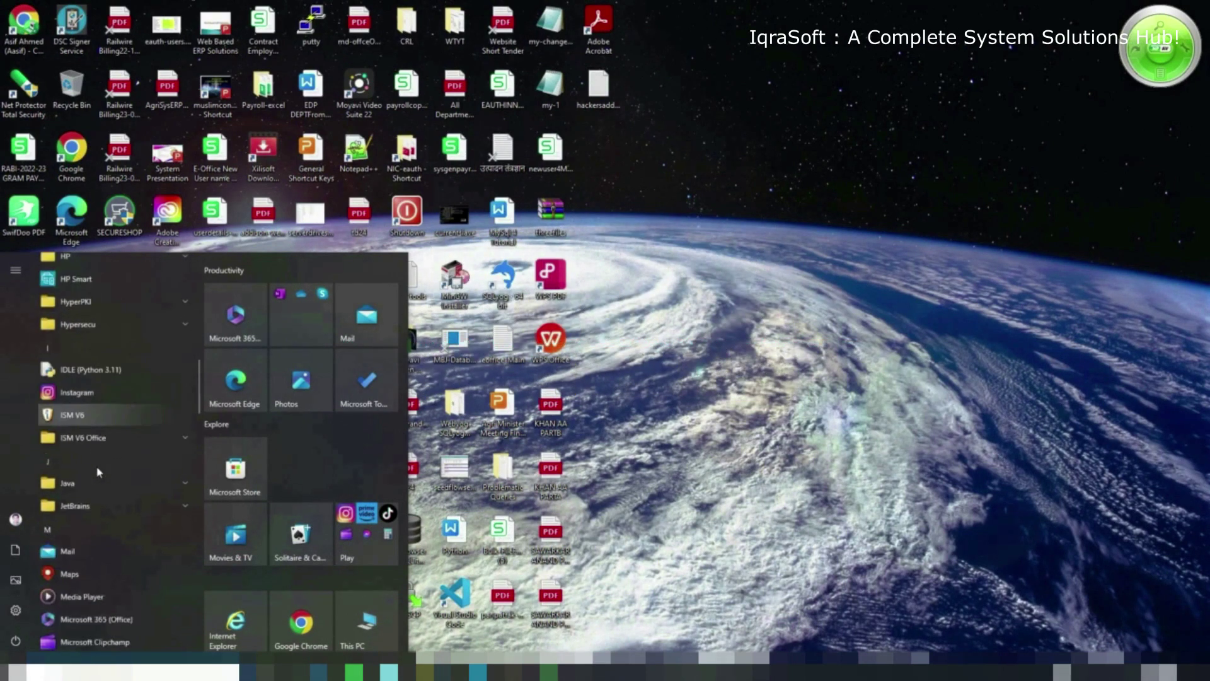
scroll(99, 471, "down", 3)
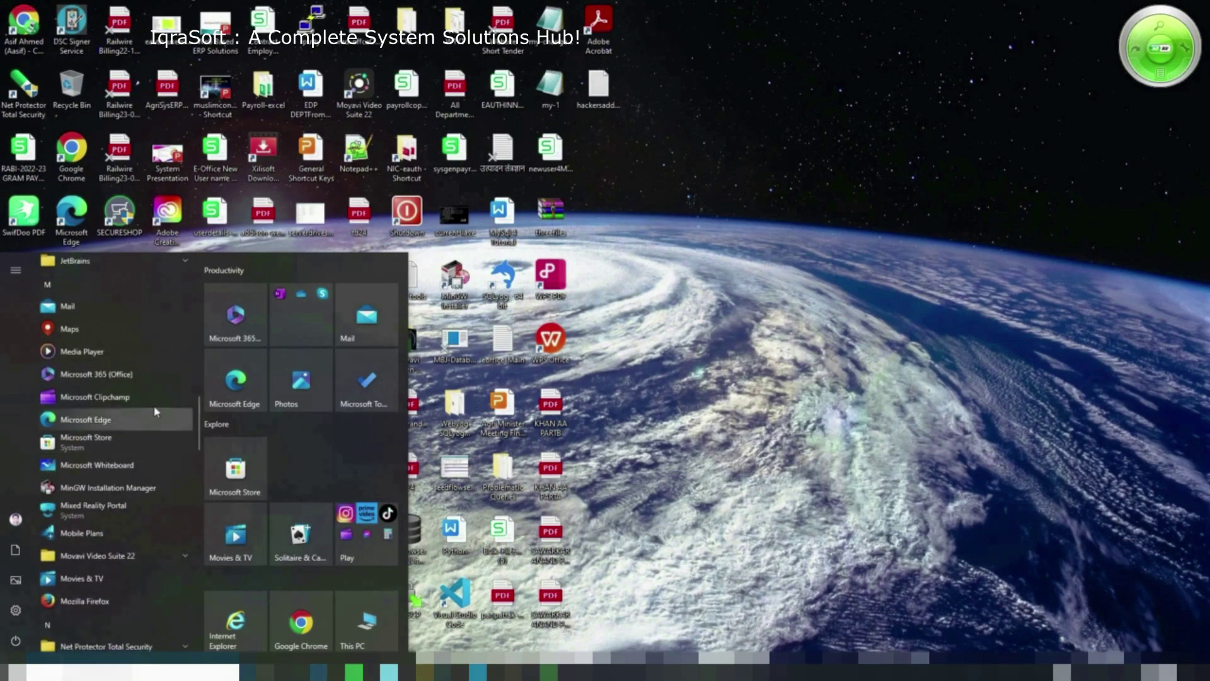
scroll(156, 378, "down", 4)
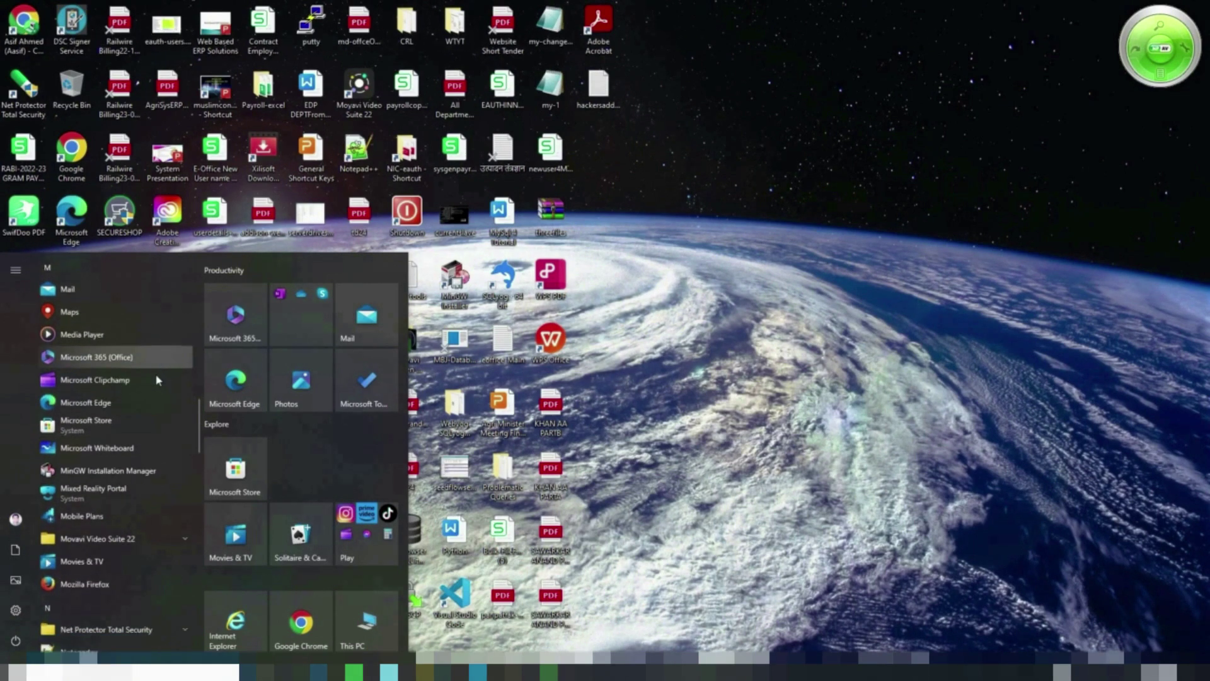
scroll(157, 379, "down", 4)
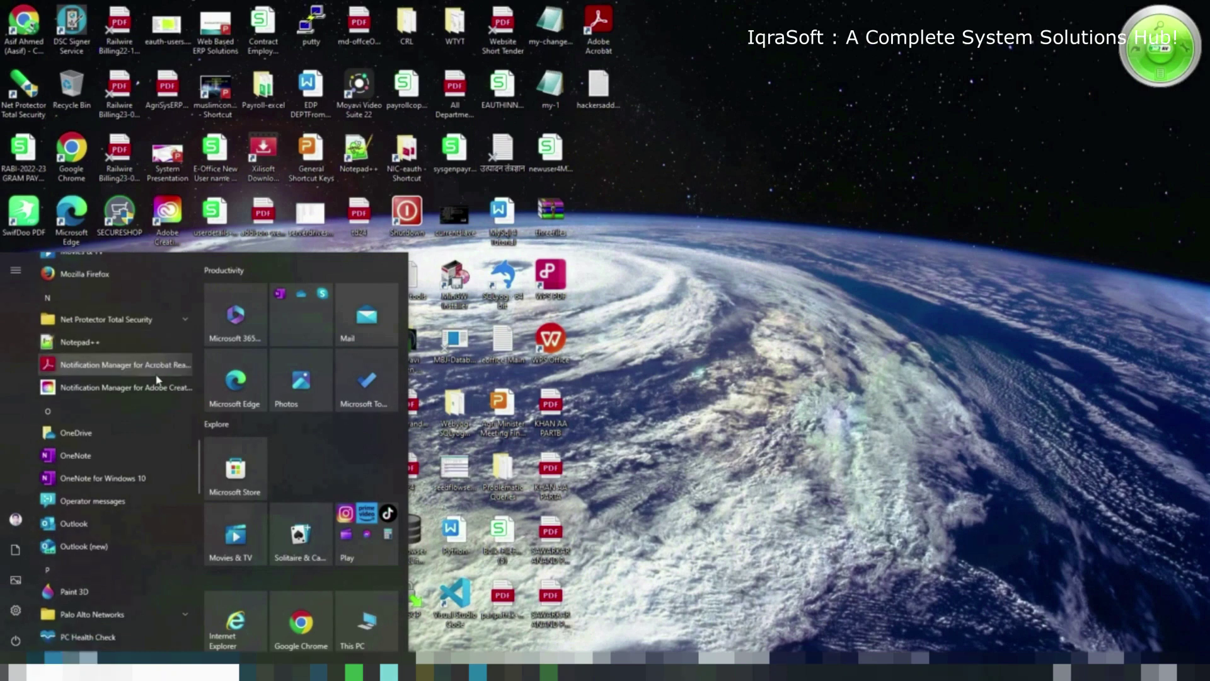
scroll(156, 379, "down", 4)
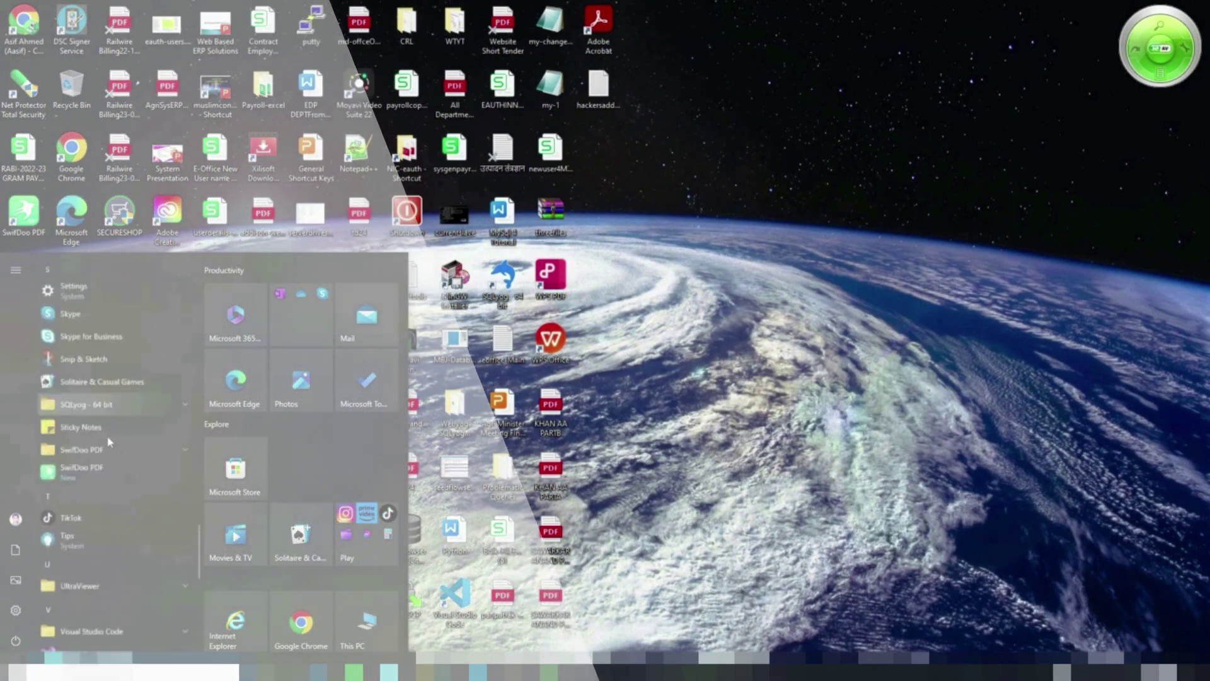
scroll(113, 444, "down", 4)
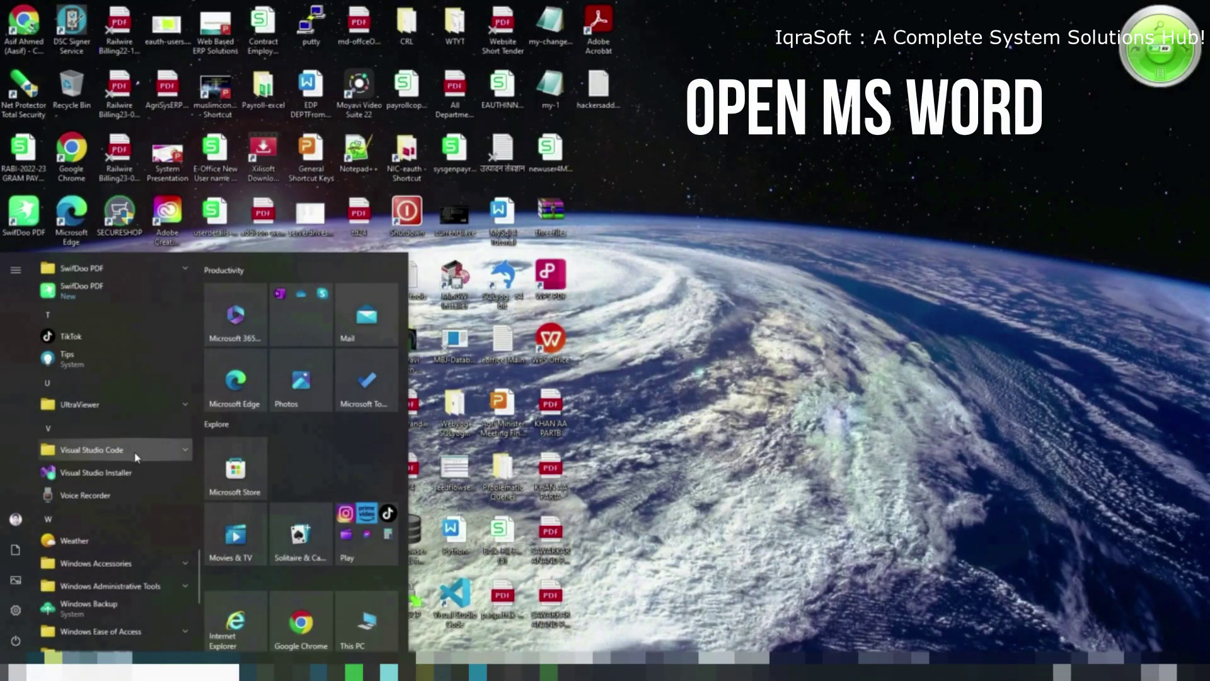
scroll(133, 479, "down", 5)
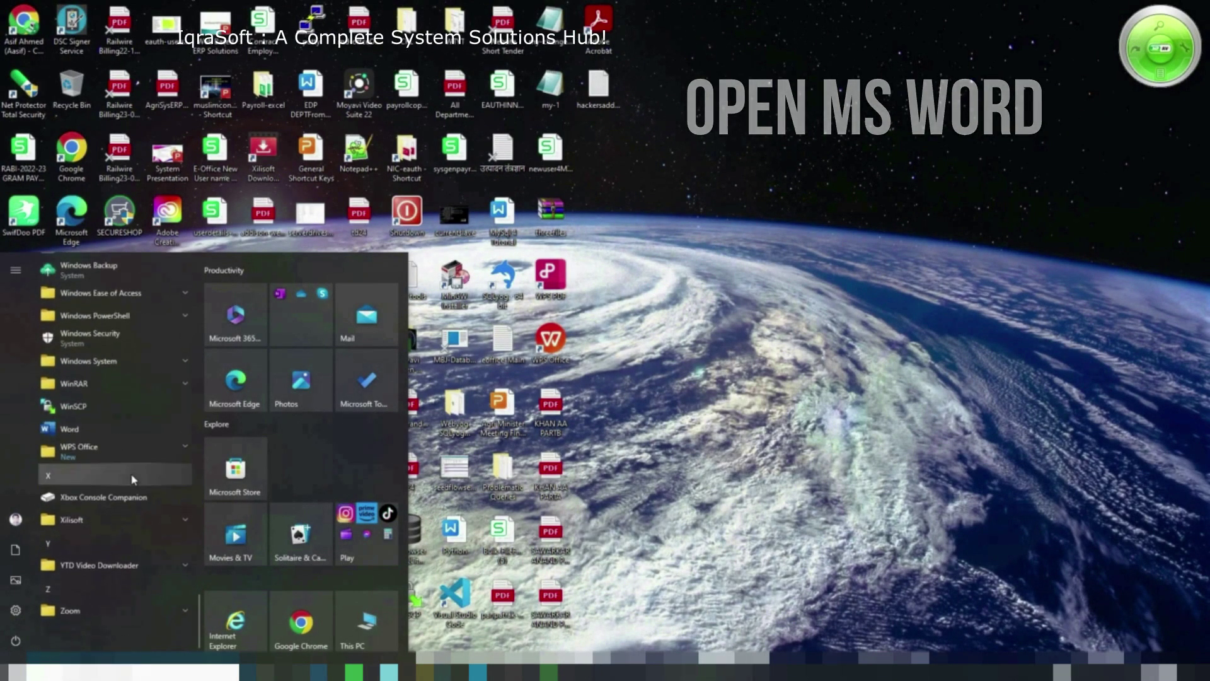
Open a blank Word document, type THIS IS MY FILE FOR DEMOSTRATION, and close the Genuine Office bar
left_click(104, 432)
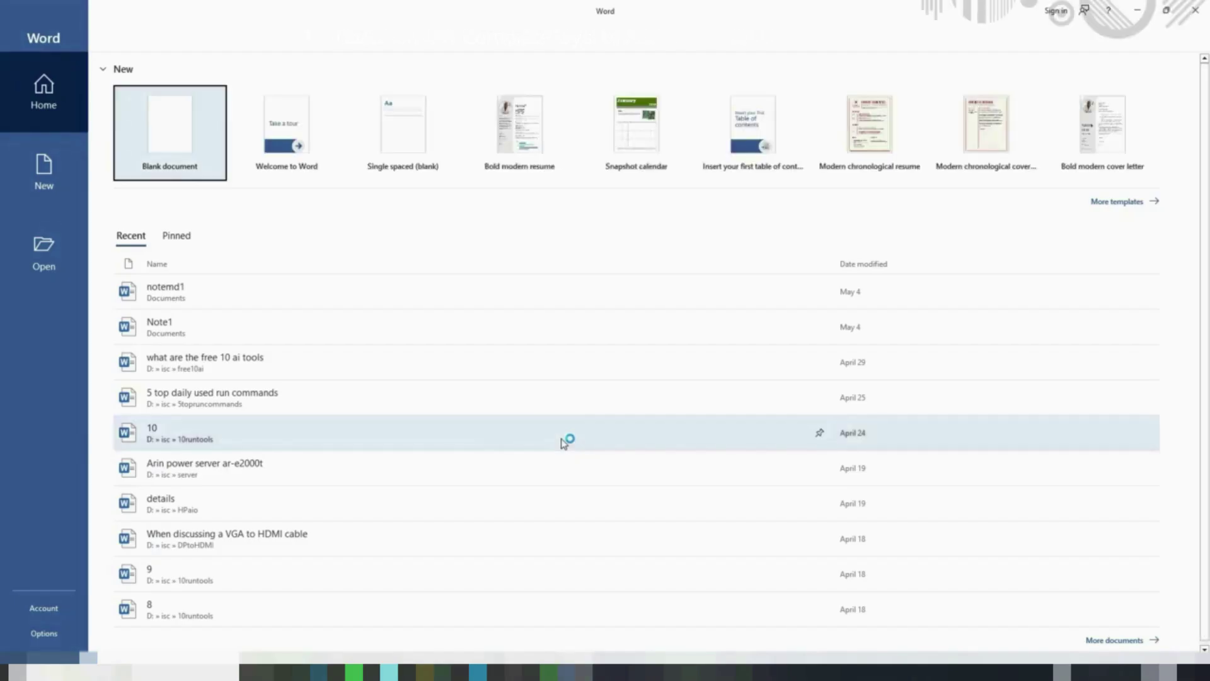
left_click(168, 139)
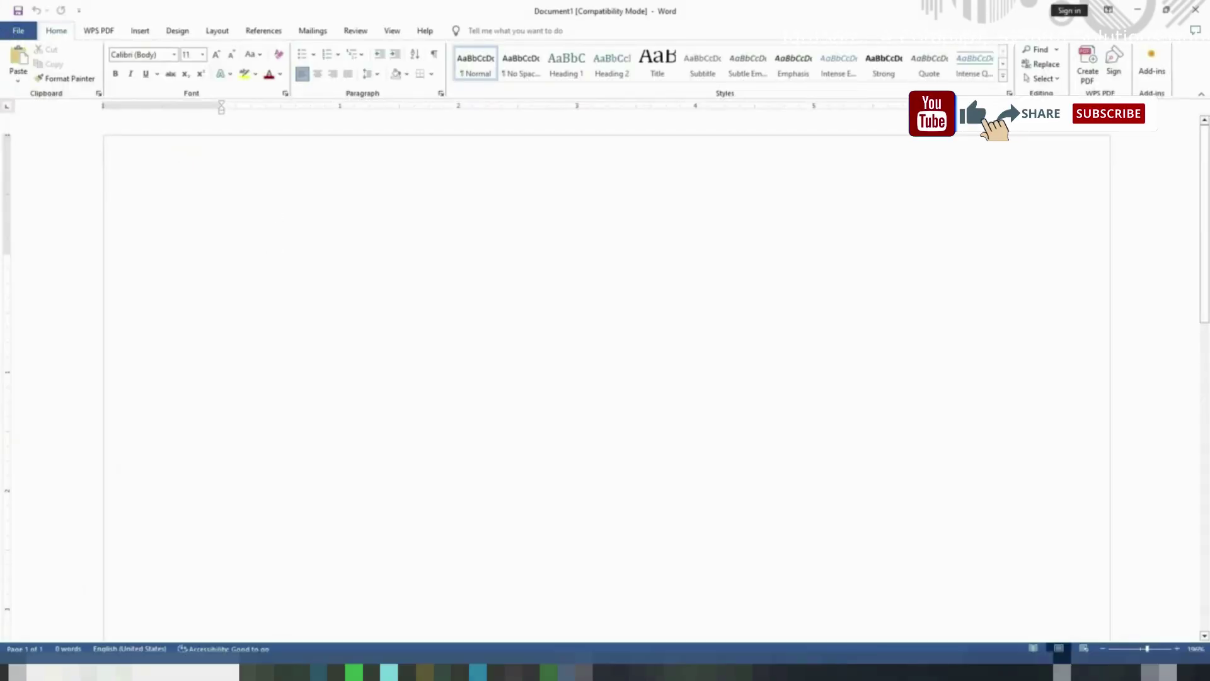
type("THIS IS MY FI")
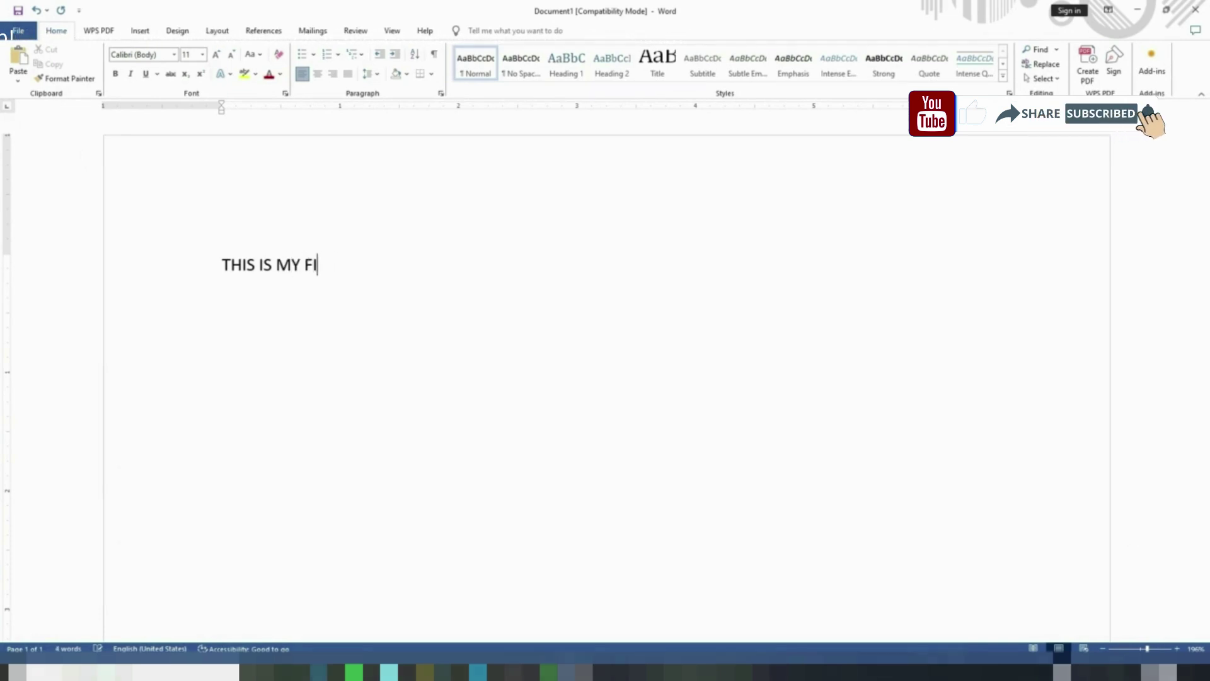
type("LE FOR DDEMO")
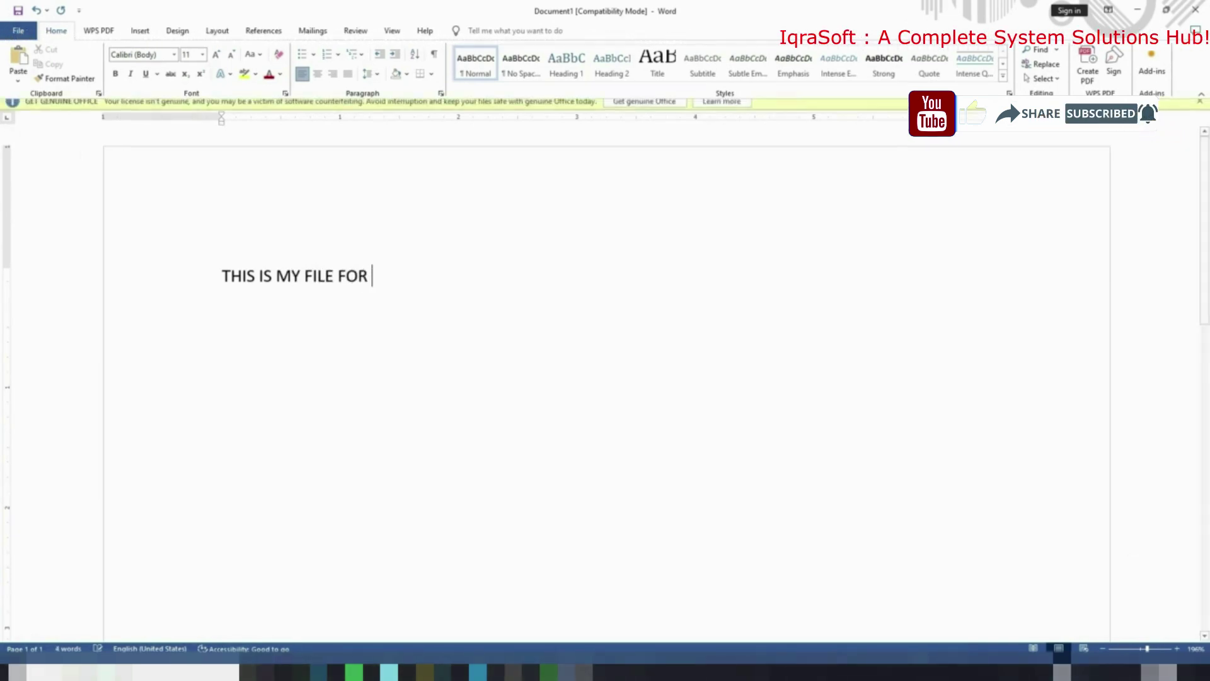
key("BackSpace")
key("BackSpace")
key("BackSpace")
key("BackSpace")
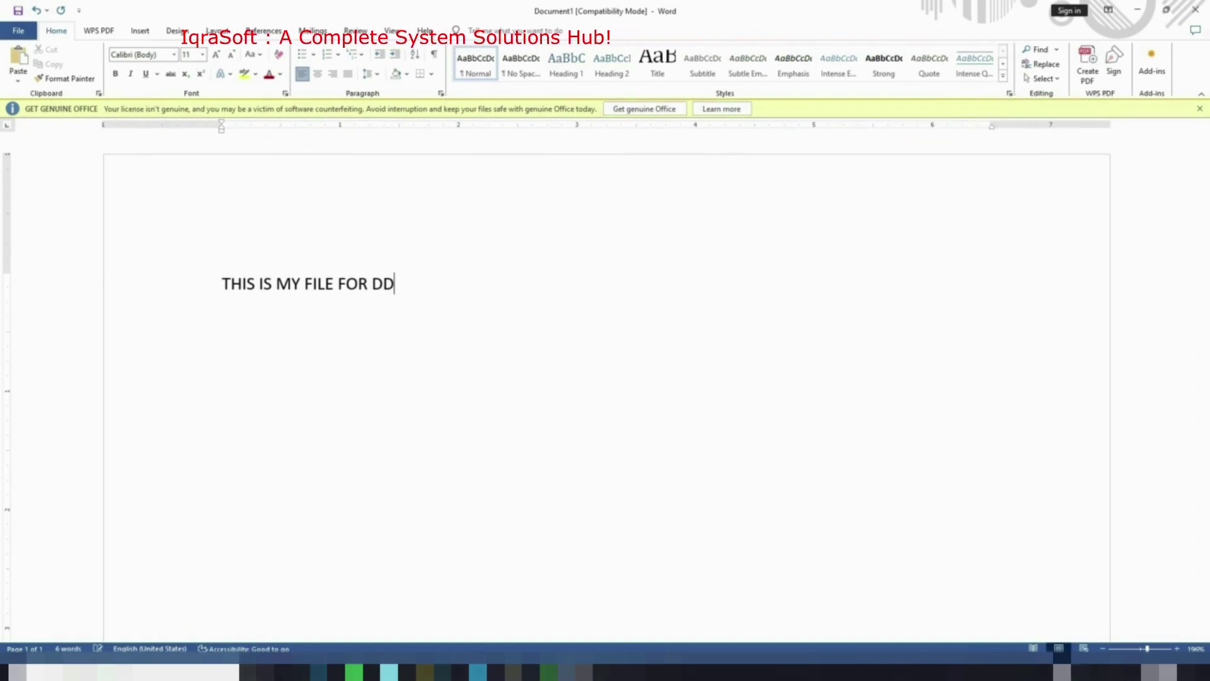
type("E")
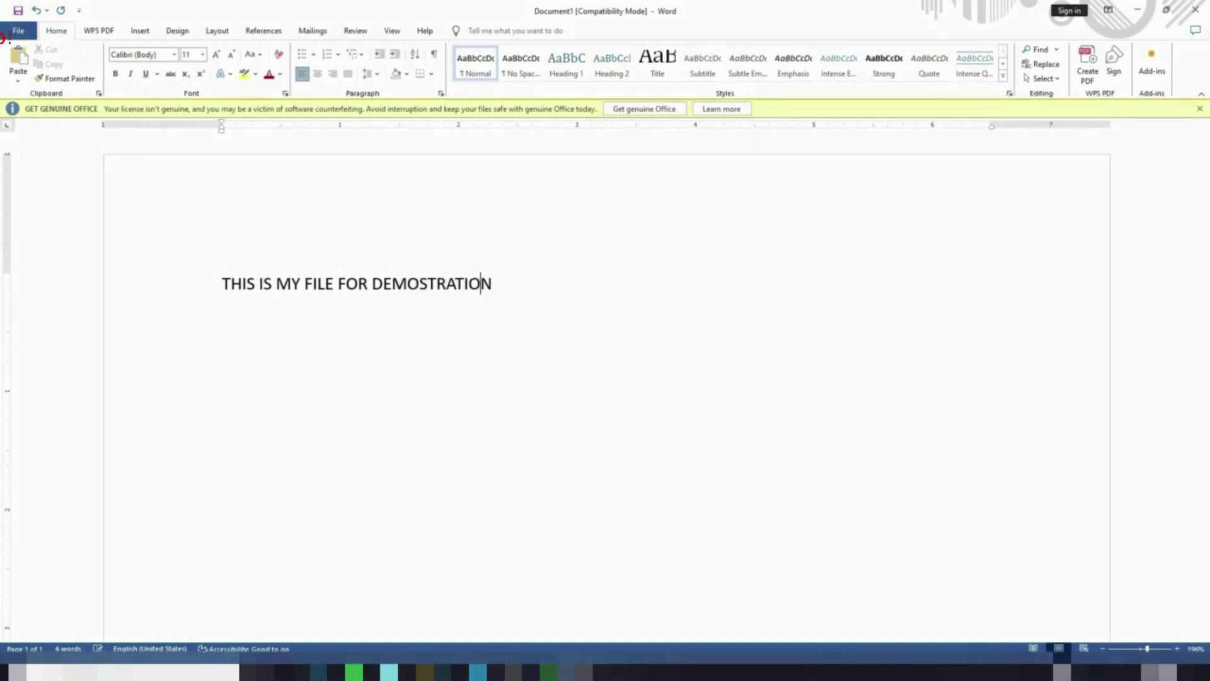
type("MOSTRATION")
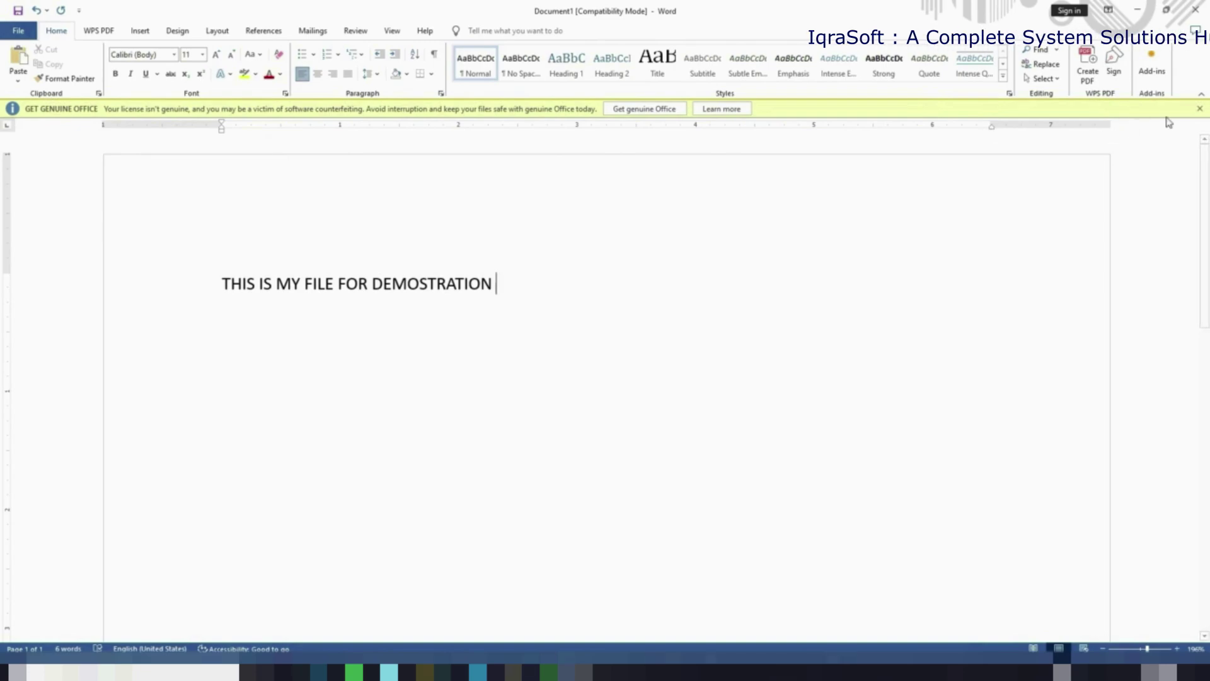
left_click(1199, 108)
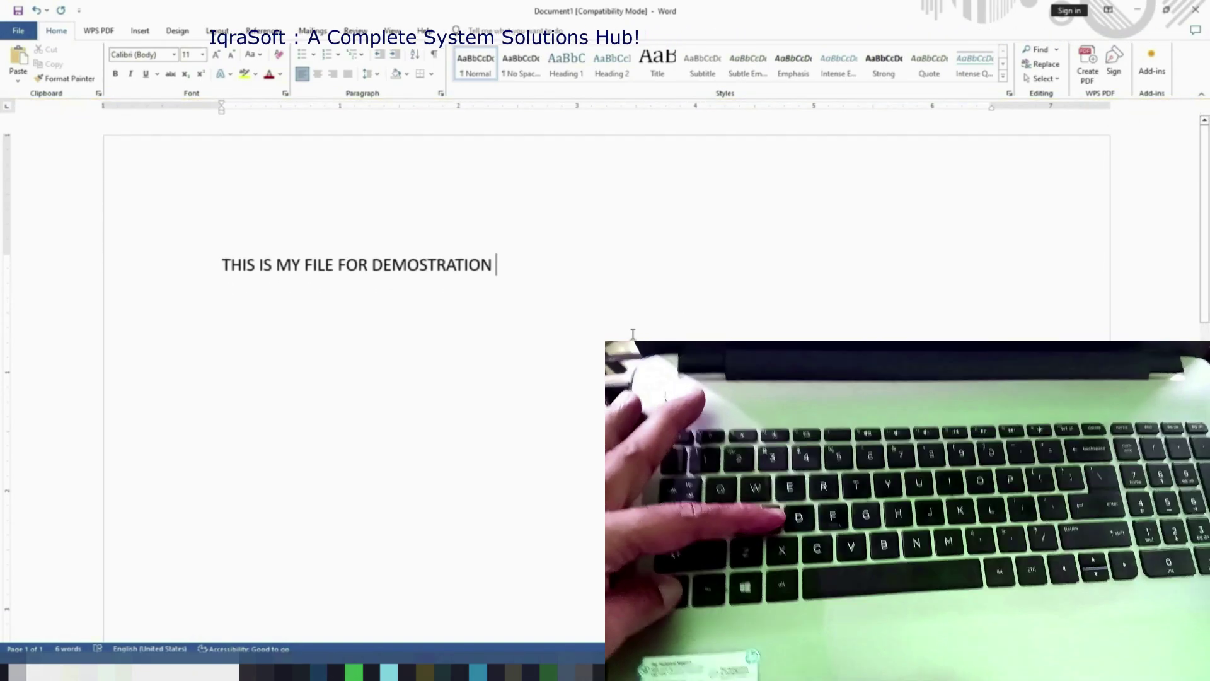
Save the document as a Word Document in Documents named 'THIS IS MY FILE FOR DEMOSTRATION'
key("ctrl+s")
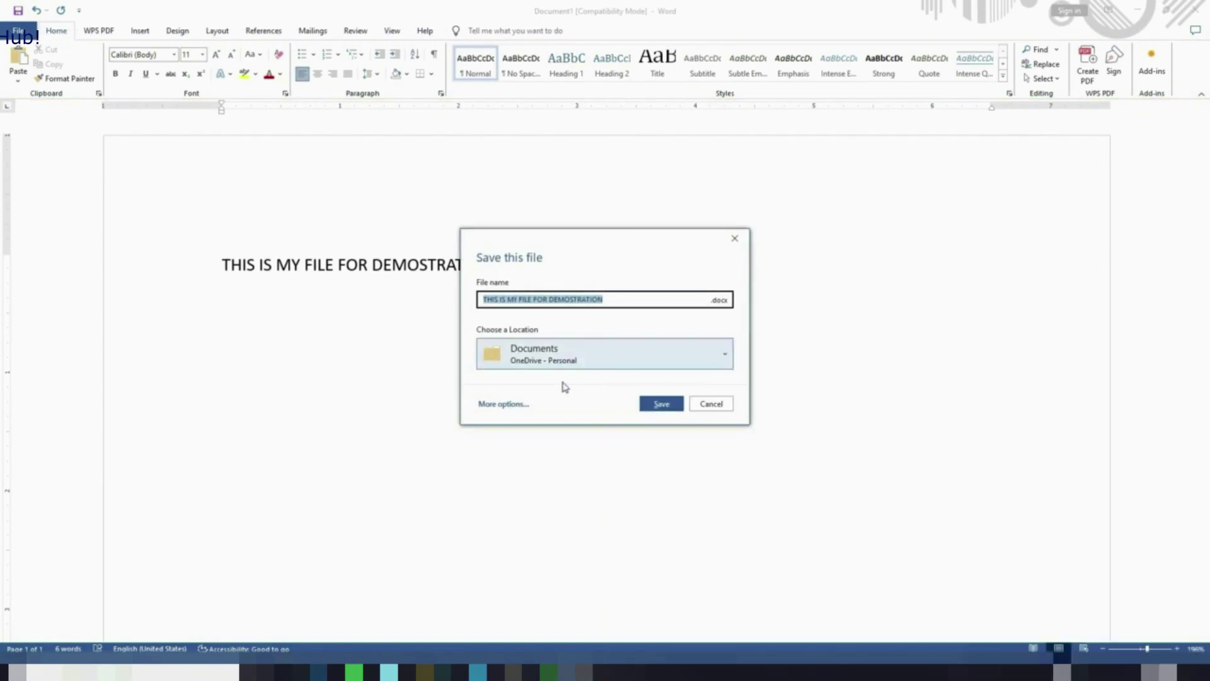
left_click(523, 404)
left_click(201, 225)
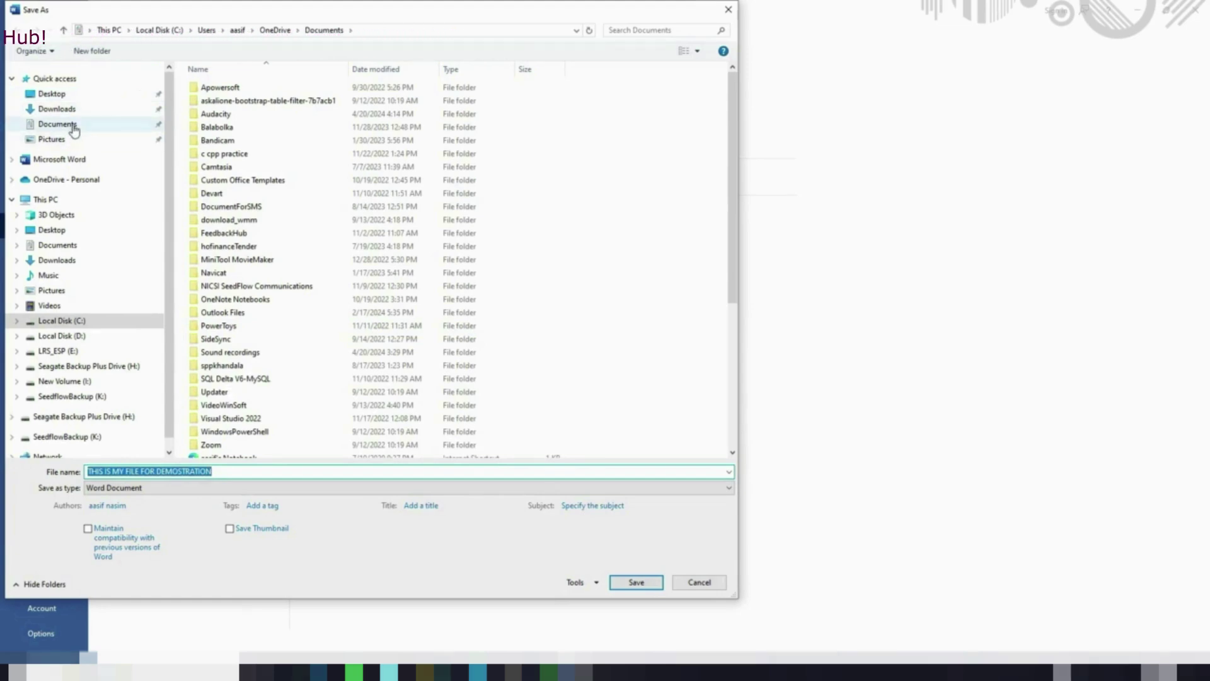
left_click(72, 126)
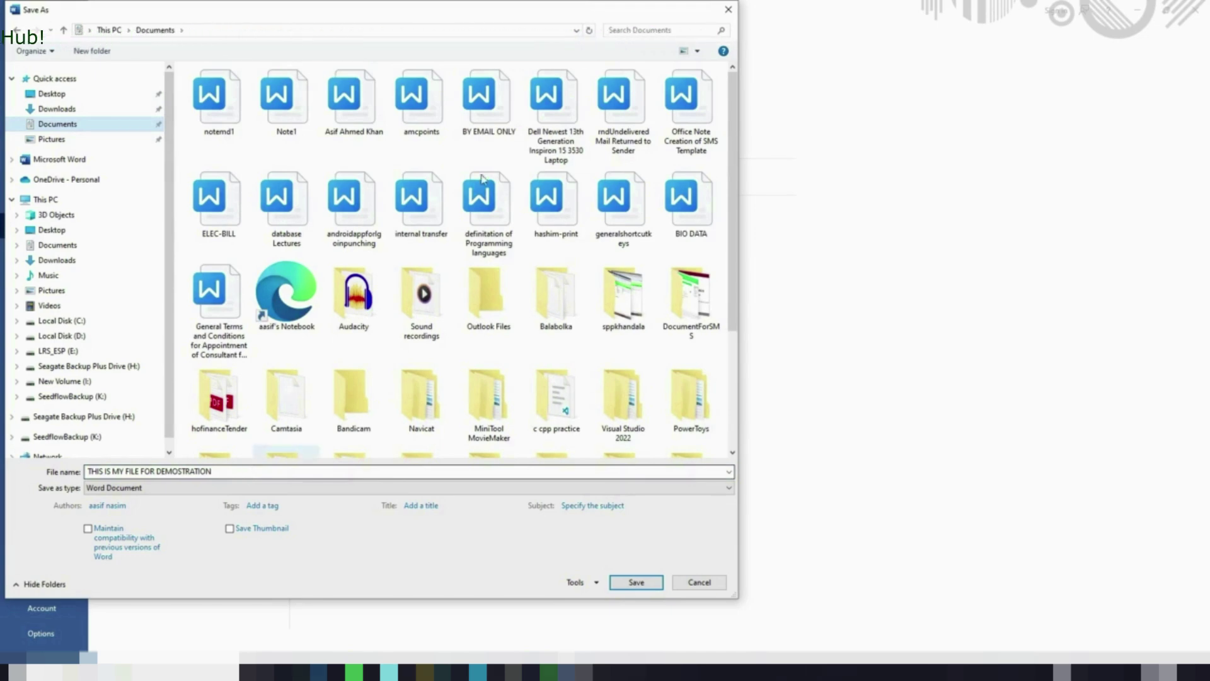
left_click_drag(465, 13, 676, 14)
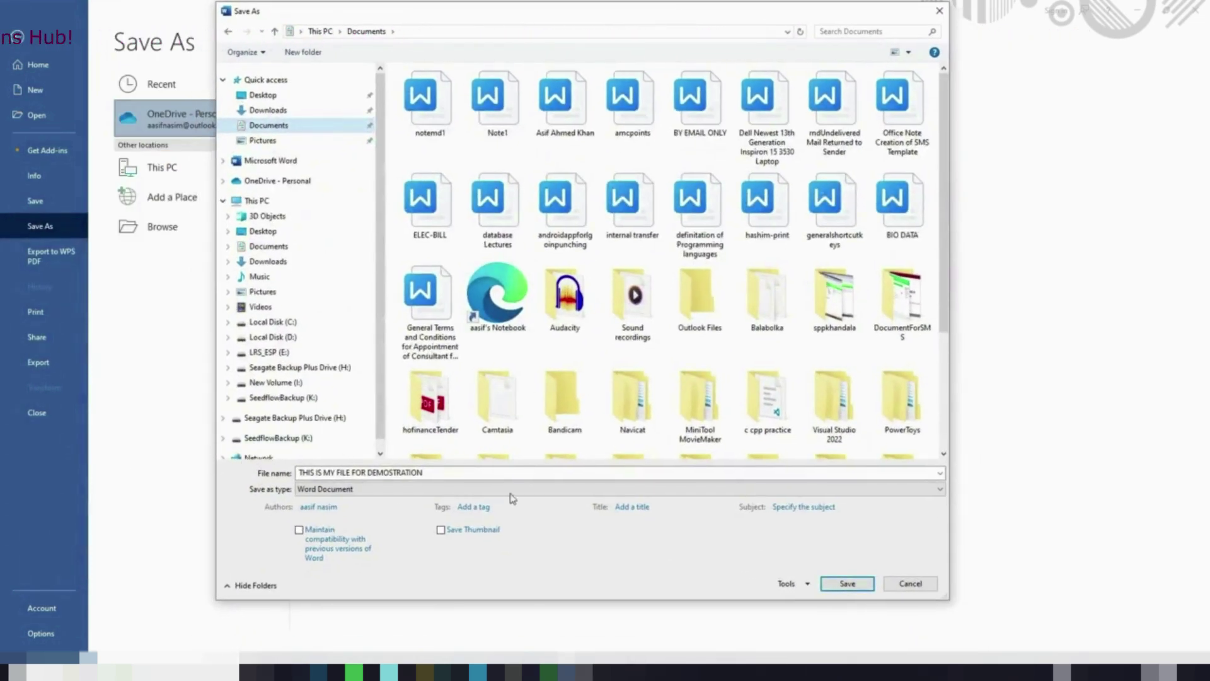
left_click(846, 583)
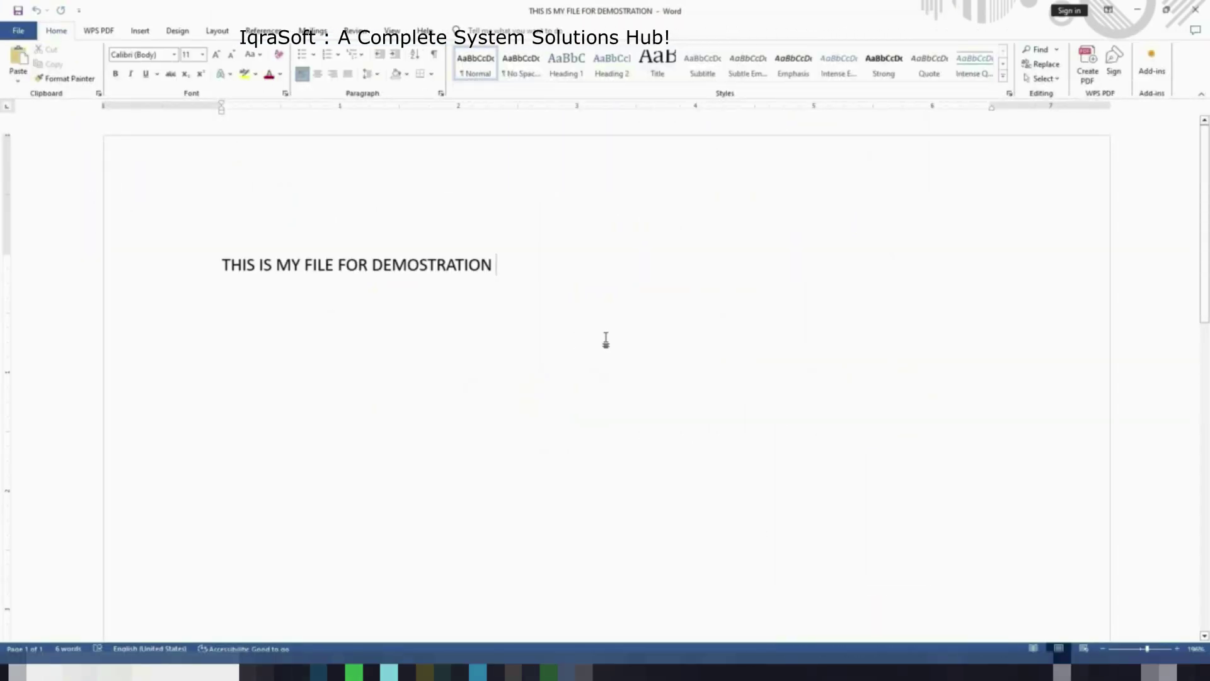
Add a line about opening the file for editing, then a line starting 'PRESSING CTLR'
key("Return")
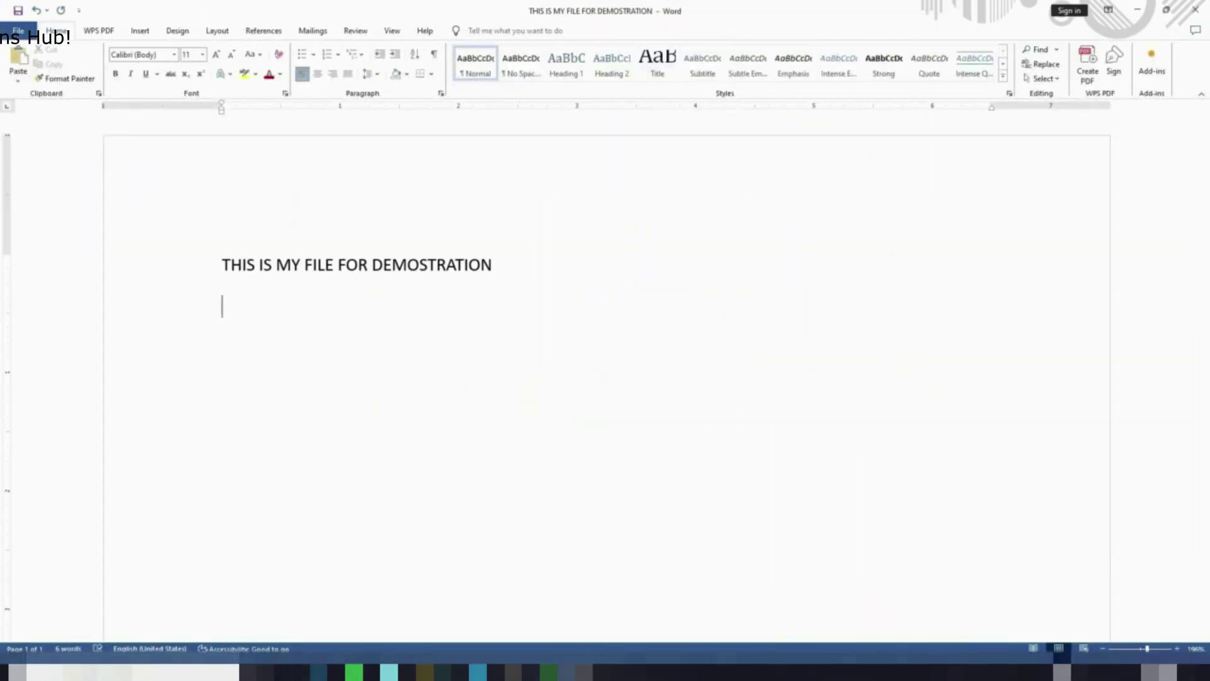
type("NOW WE OPEN THIS FOR ED")
type("IN")
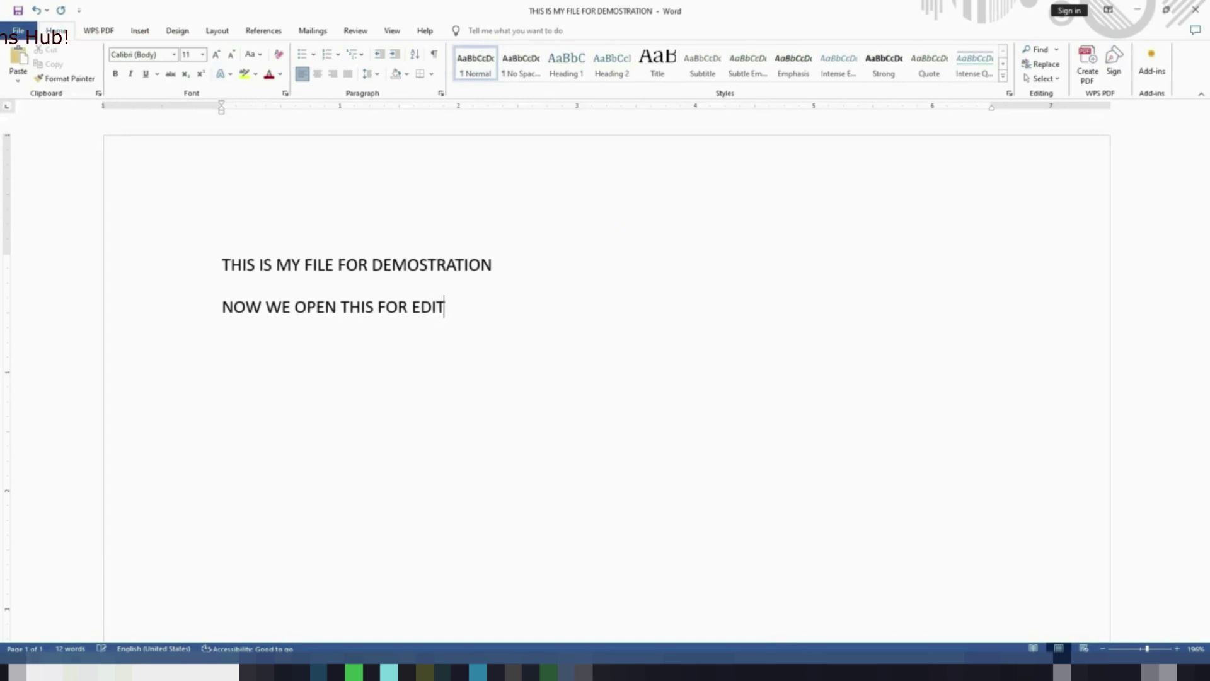
type("BN")
key("BackSpace")
key("BackSpace")
type("N IT")
key("Return")
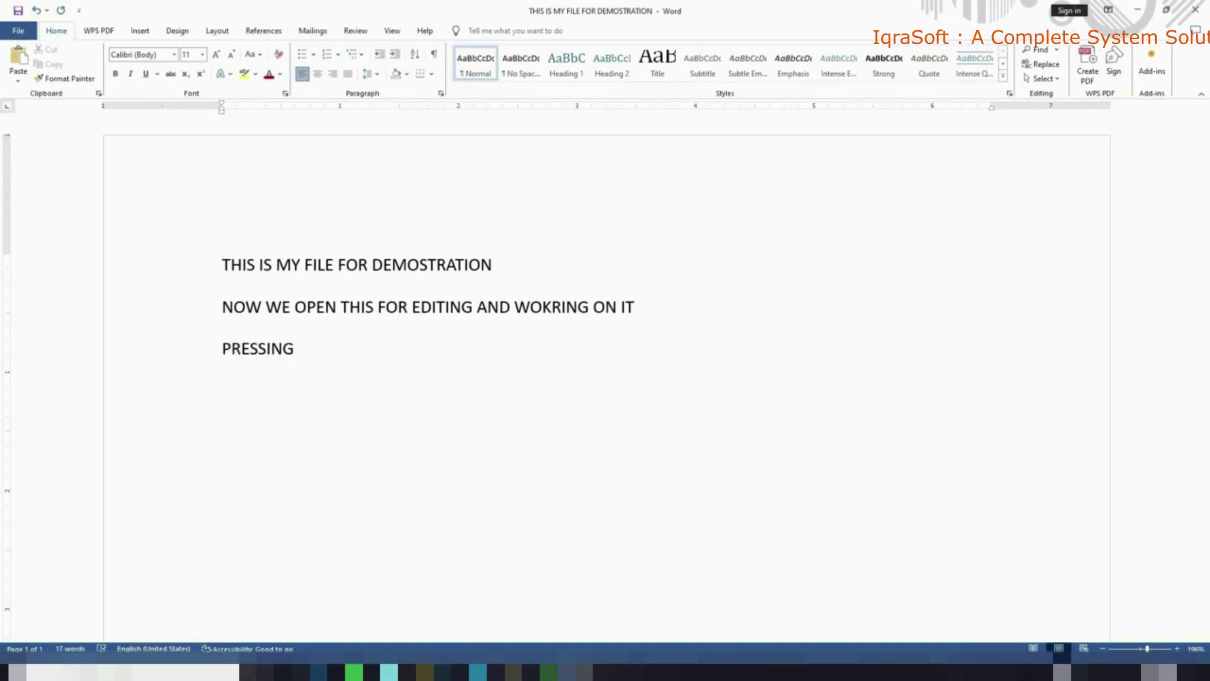
type("PRESSING CTLR + S WHILE WORKING")
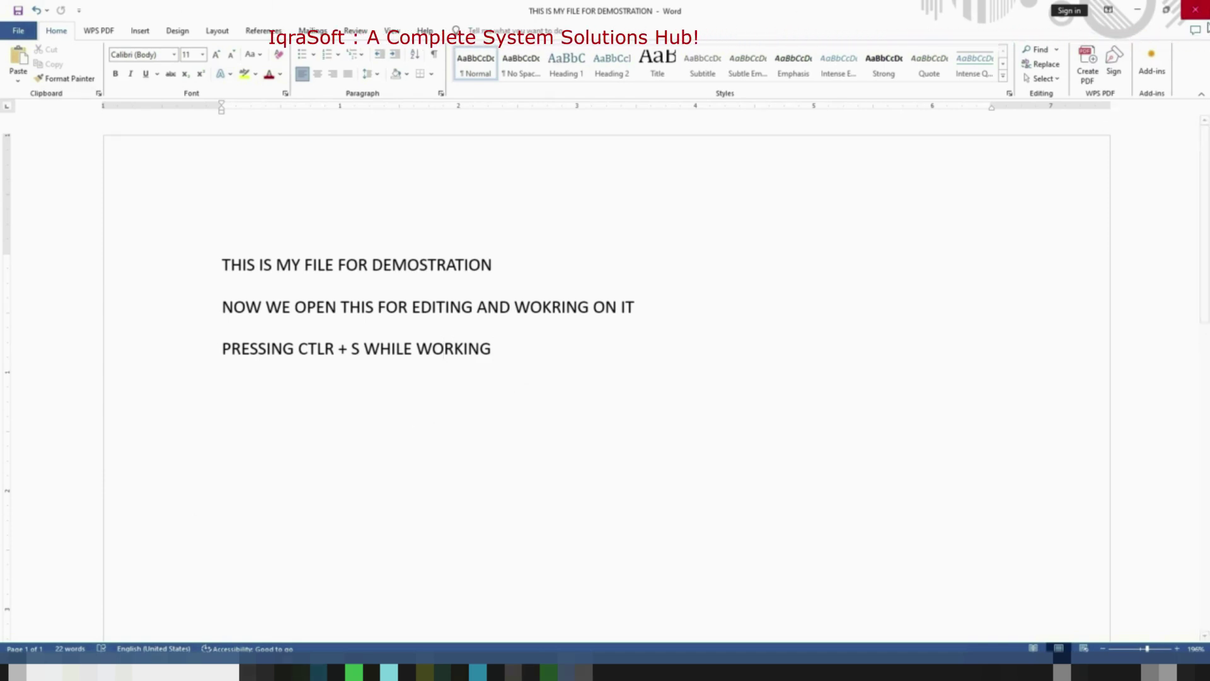
Close Word, search EXCEL from the Start menu, and launch Excel
left_click(1202, 15)
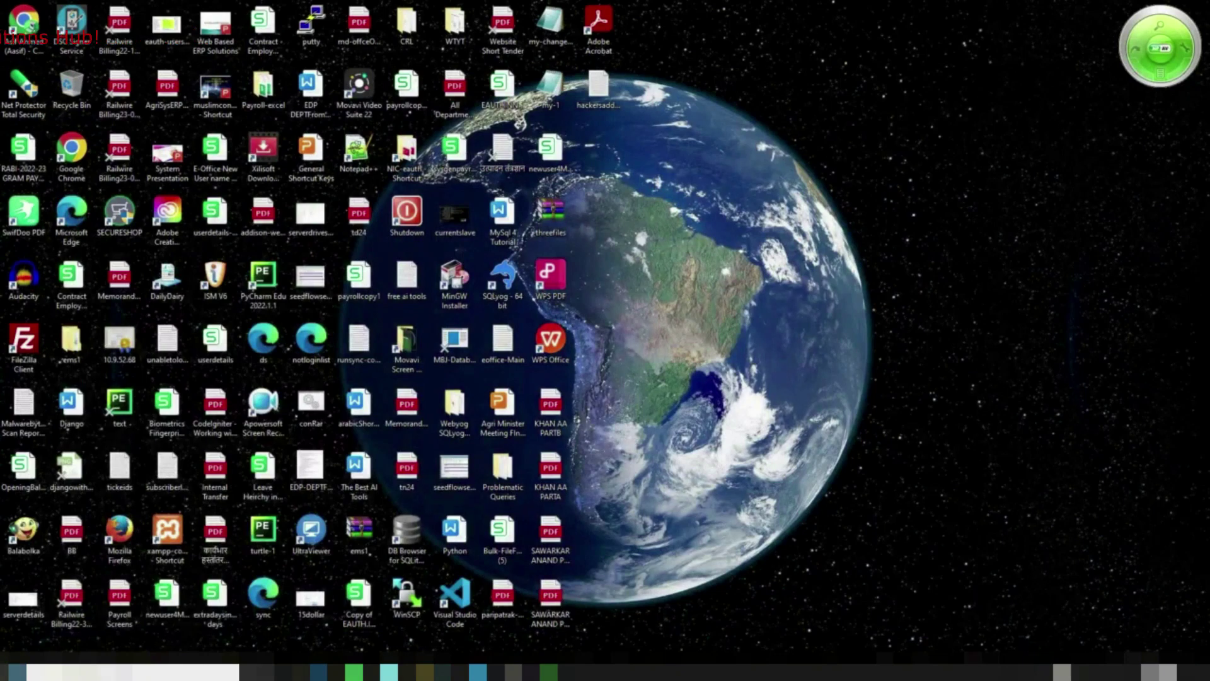
key("super")
type("EXCEL")
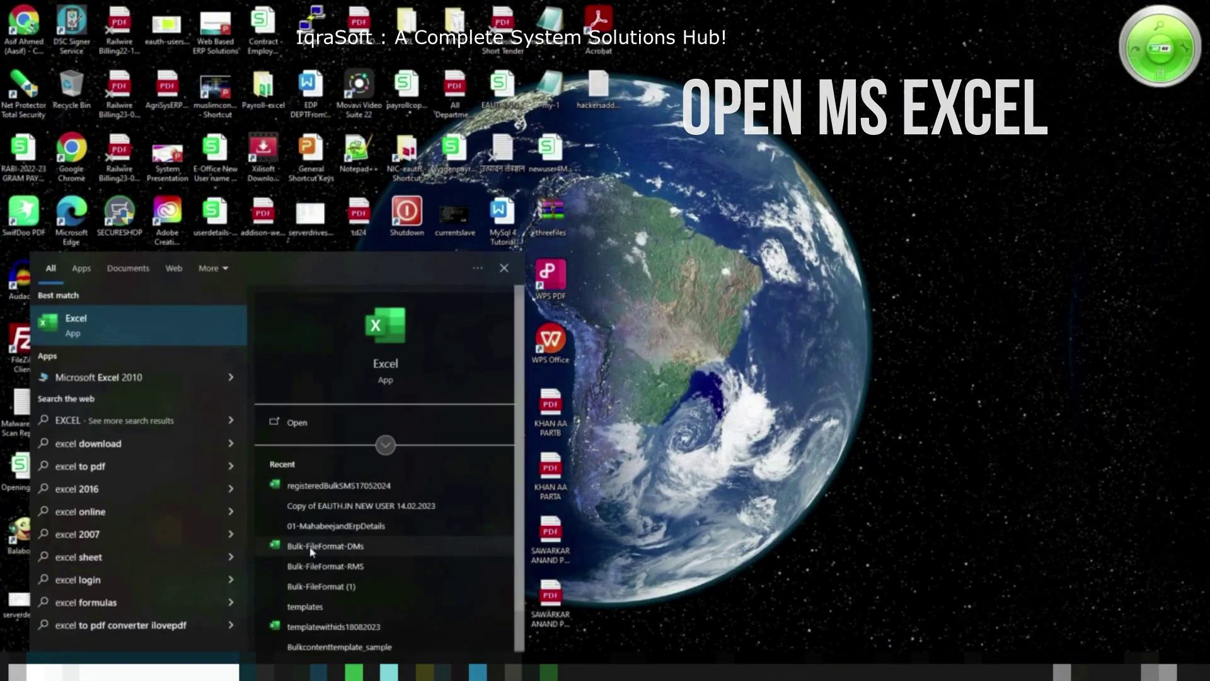
left_click(277, 420)
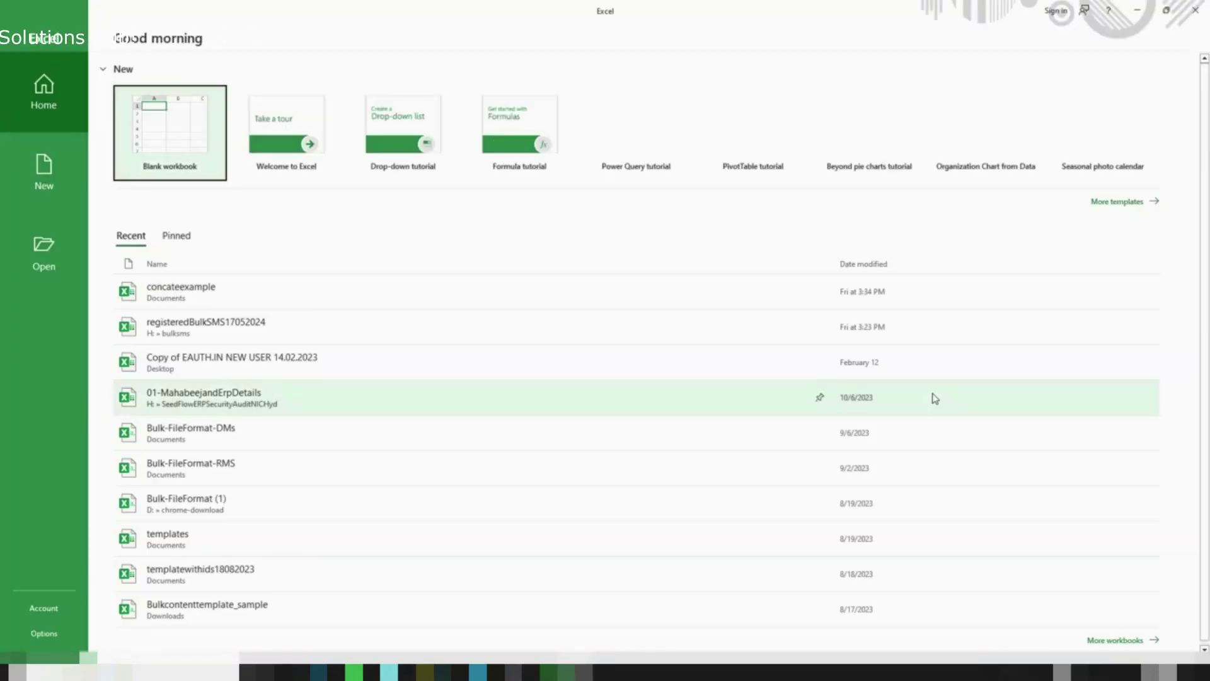
Create a blank workbook with the title TYPE SOME MATTER in B2 and SR. NO. in B3
left_click(179, 133)
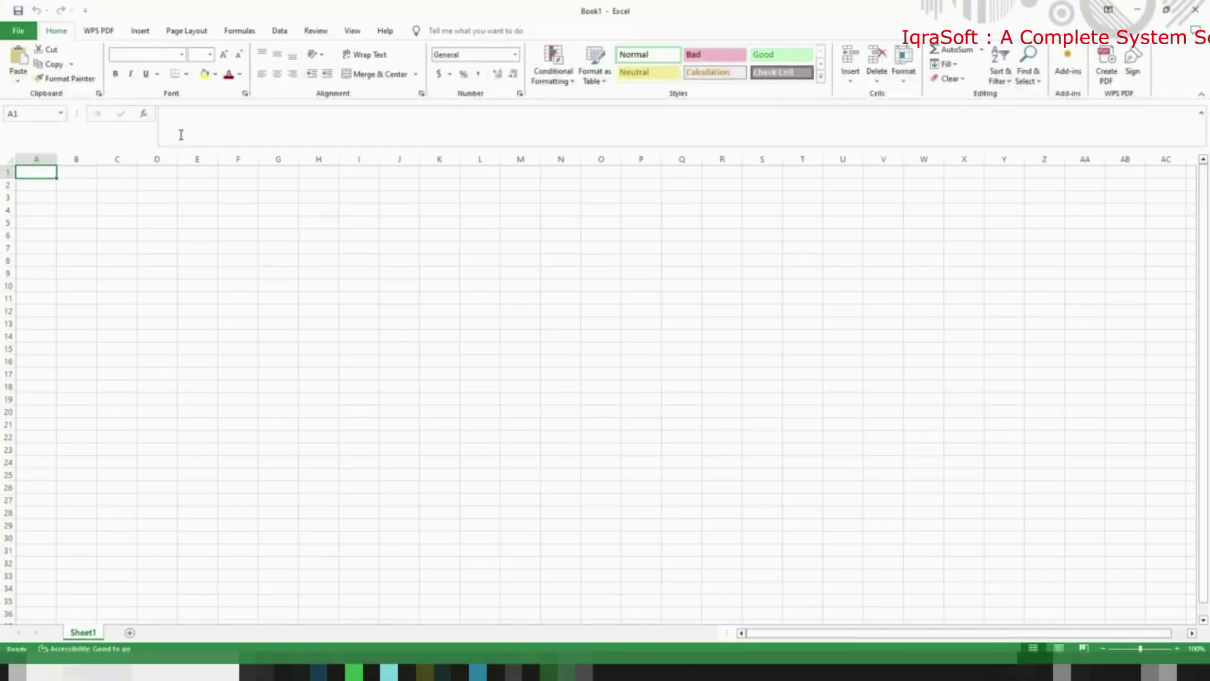
left_click(79, 183)
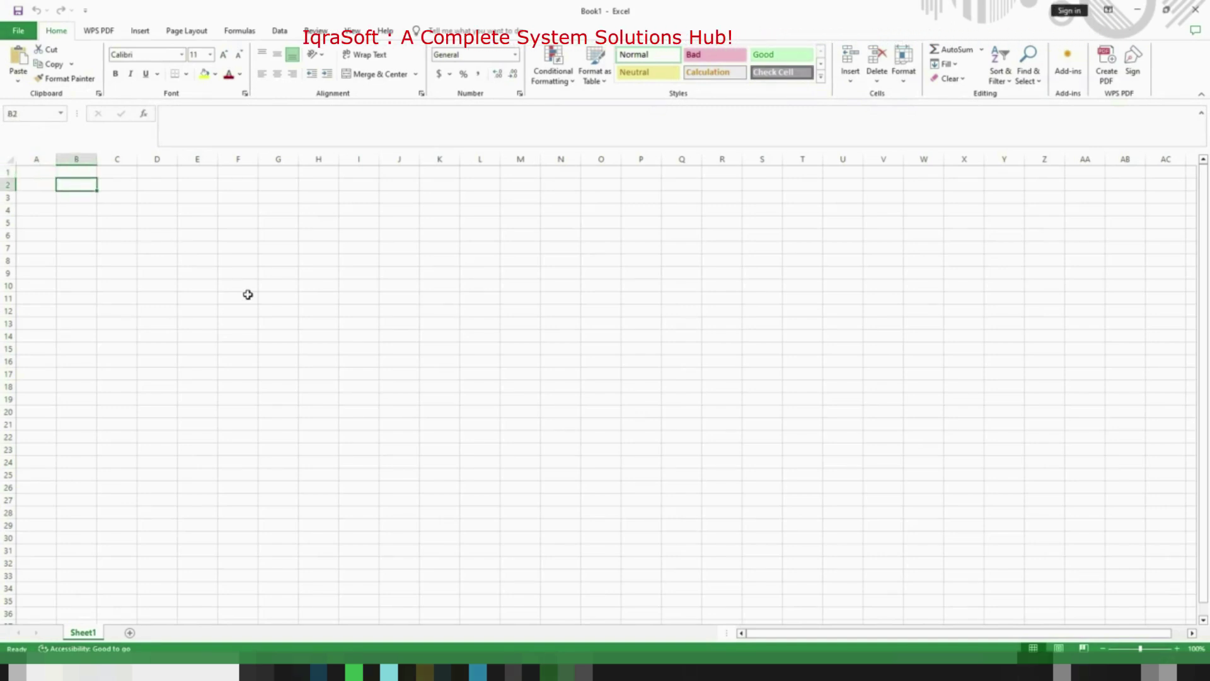
type("TYPE SOME MATTER")
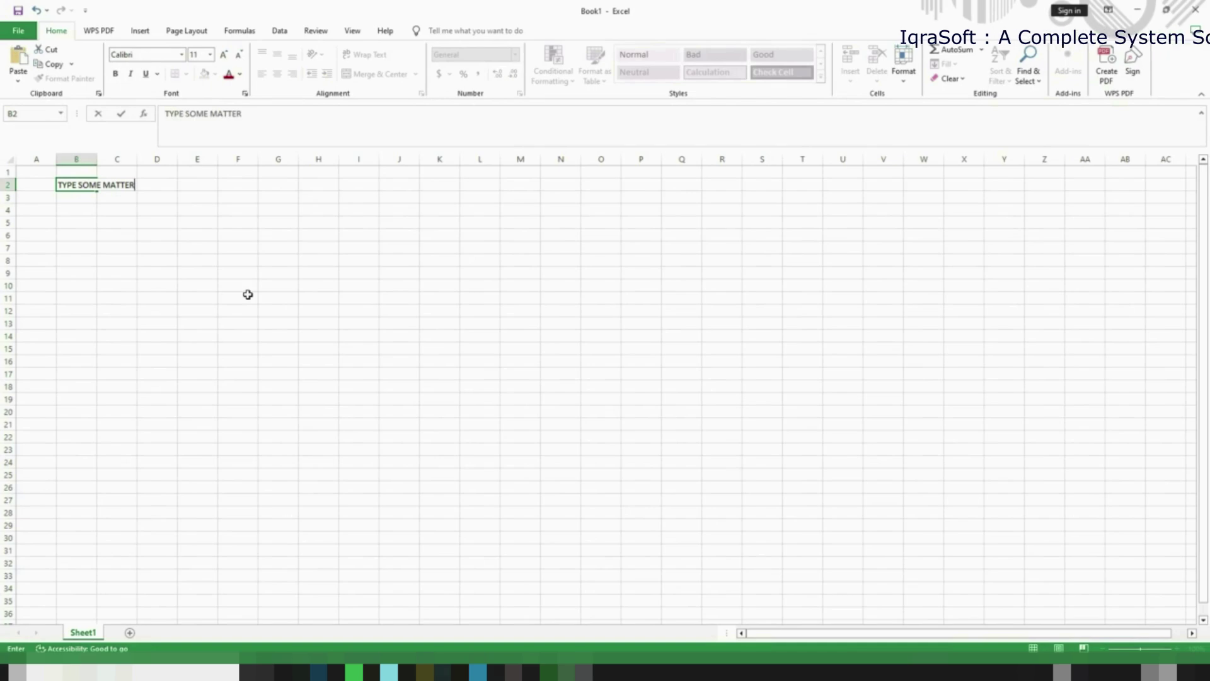
key("Return")
type("SR.")
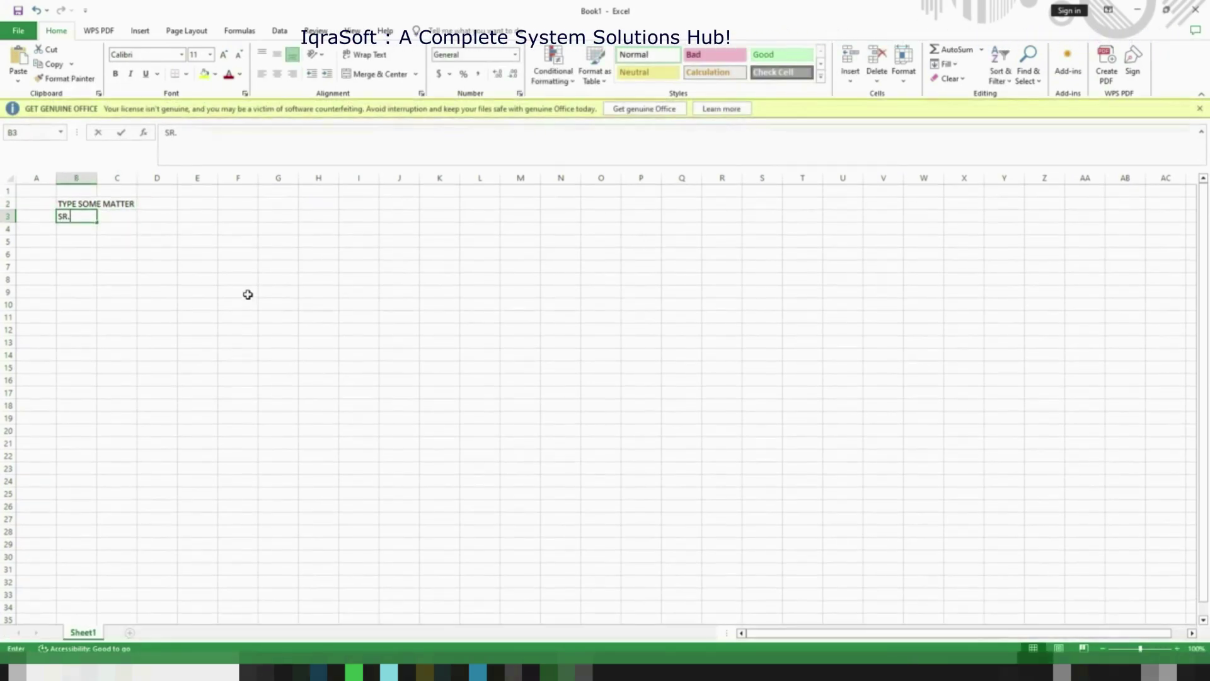
type(" NO.")
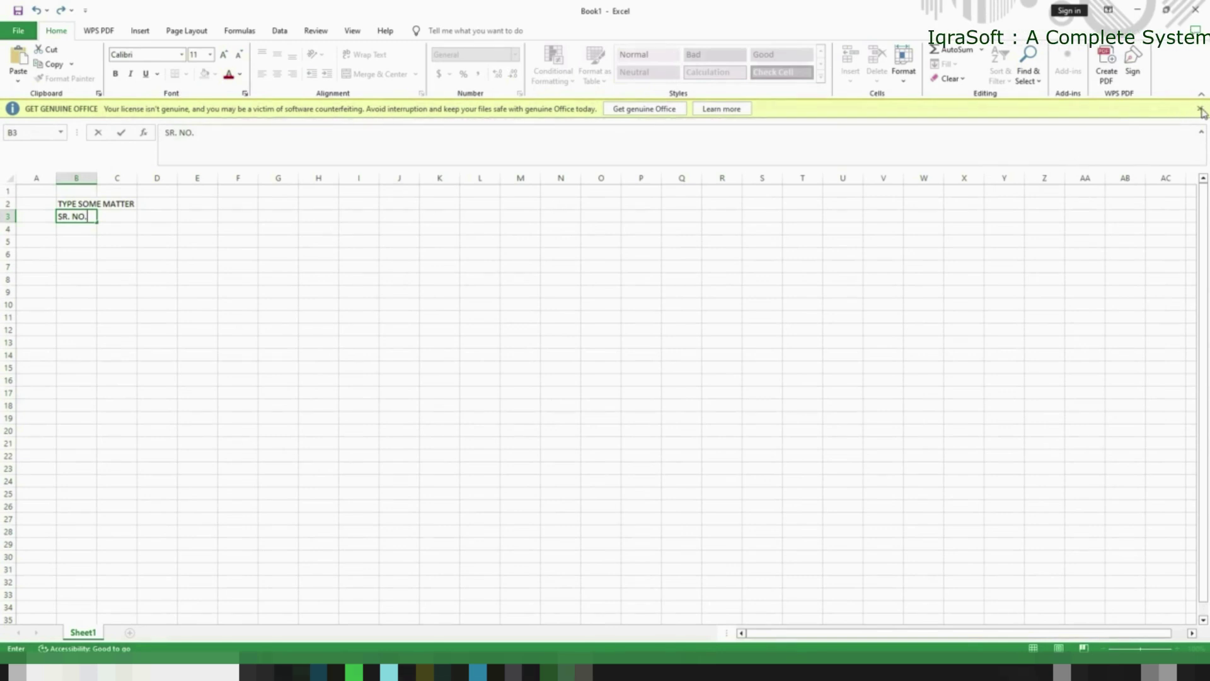
left_click(75, 218)
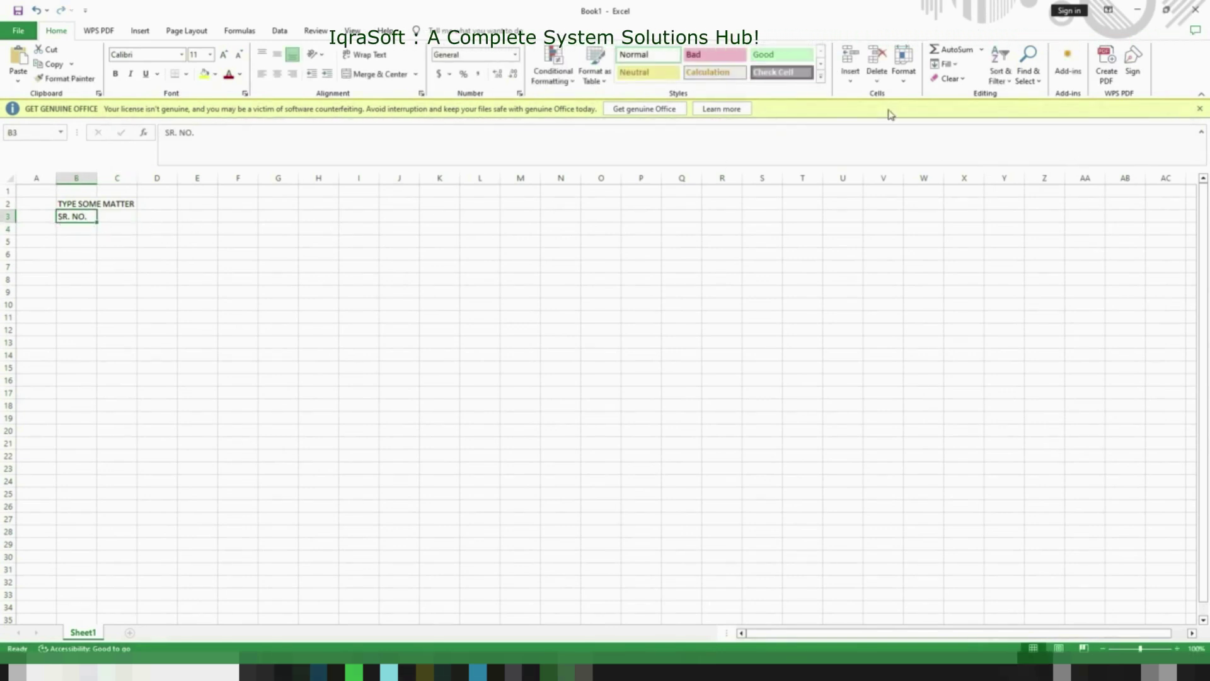
Close the licence banner, add NAME and MARKS headings, and enter serial number 1
left_click(1198, 106)
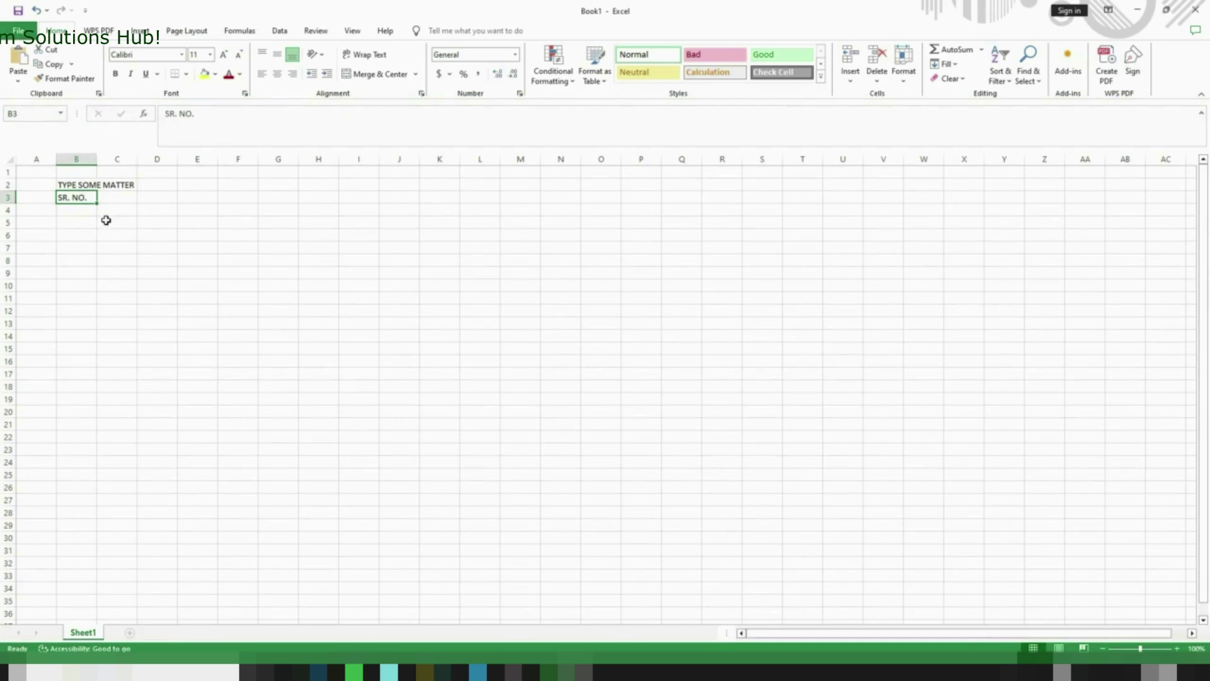
type("NAME")
key("Tab")
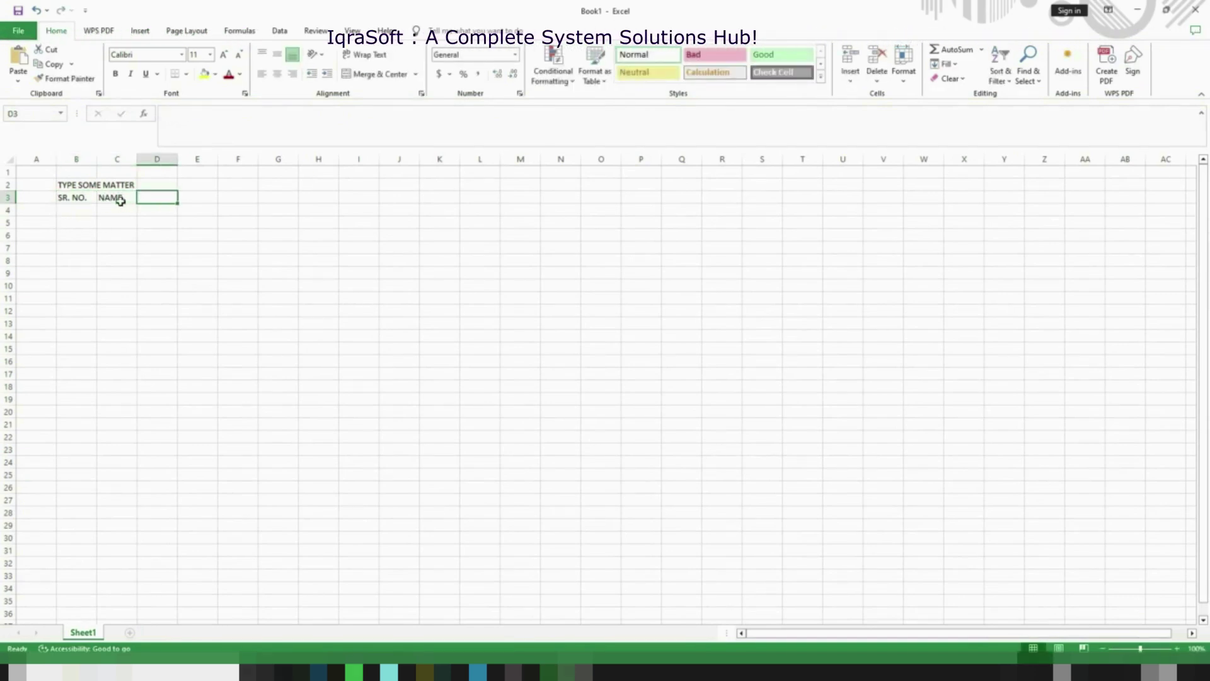
type("MARKS")
key("Tab")
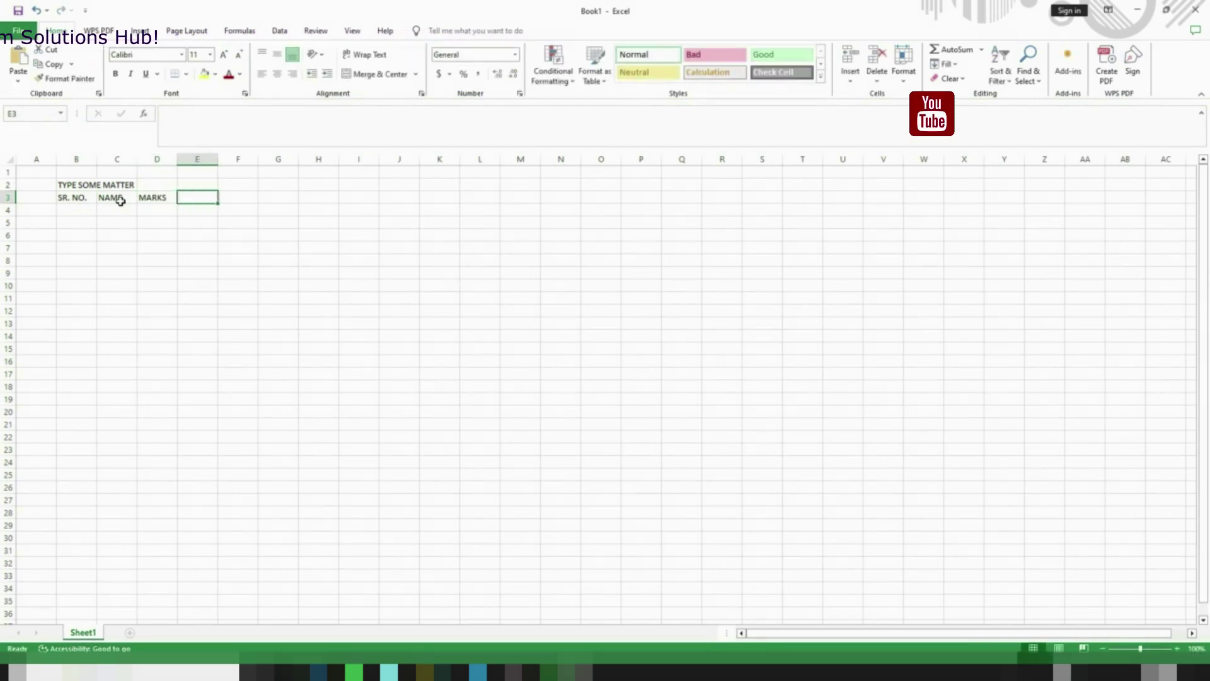
type("1")
key("Return")
Fill serial numbers down to 24, enter the first two students' names, and autofit the NAME column
type("2")
left_click_drag(77, 211, 78, 223)
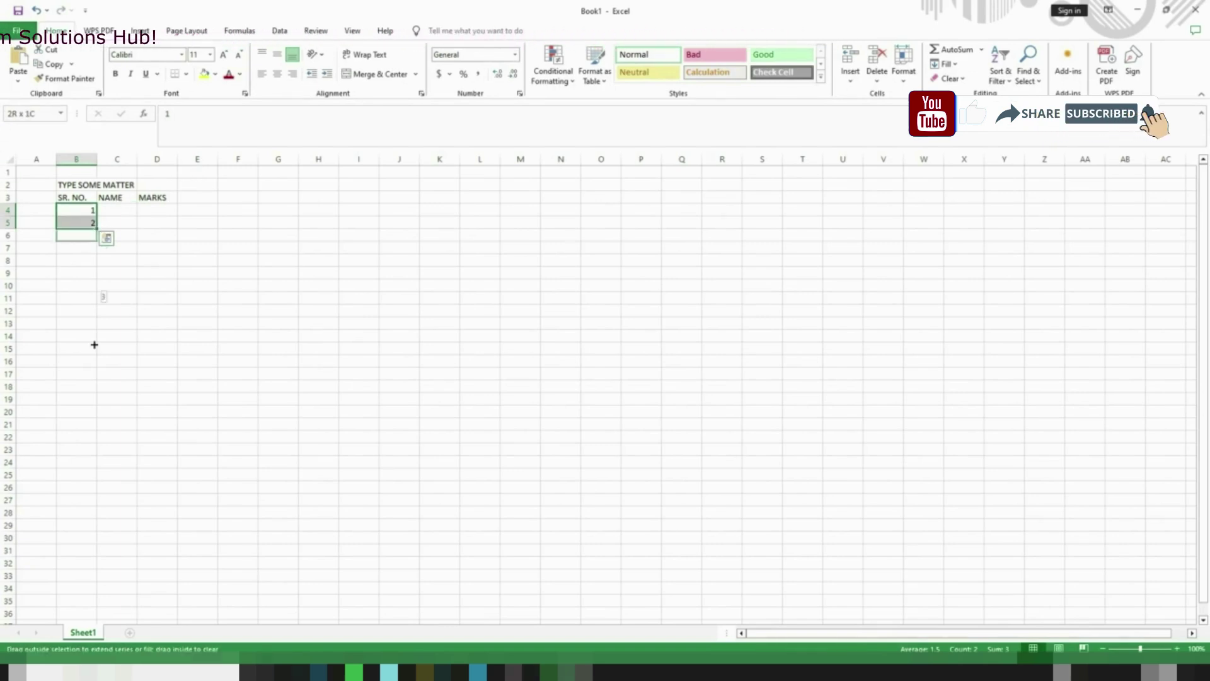
left_click_drag(93, 509, 94, 509)
left_click(125, 209)
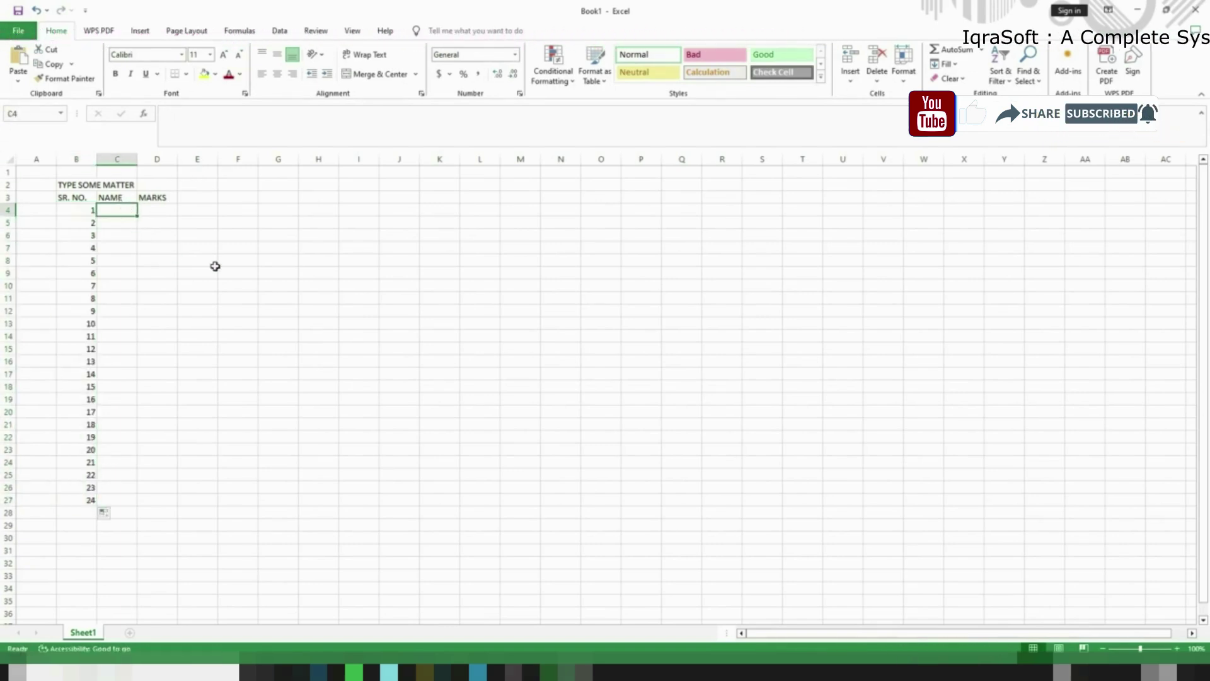
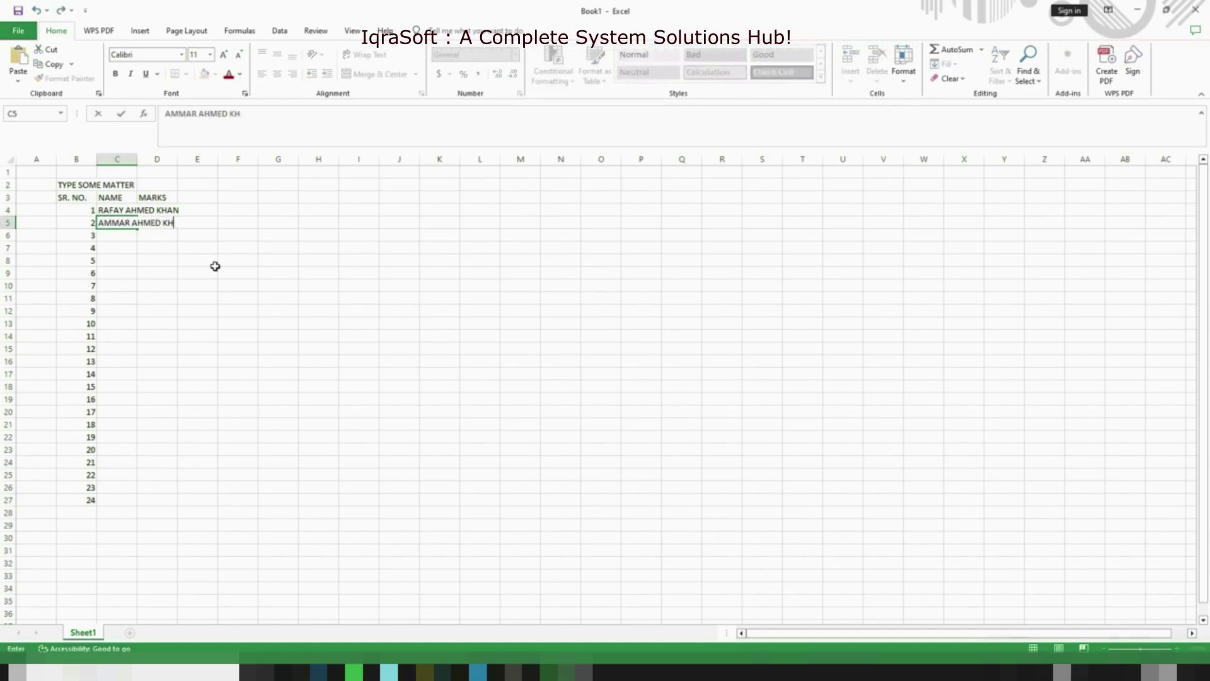
key("Return")
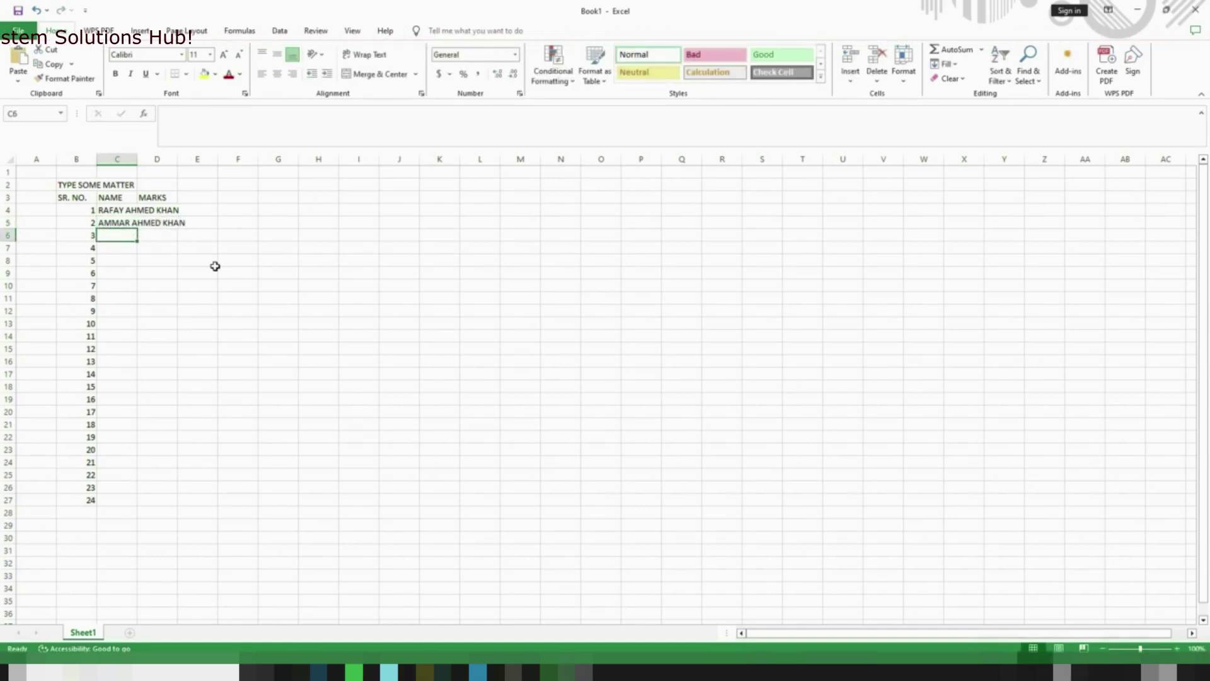
double_click(136, 159)
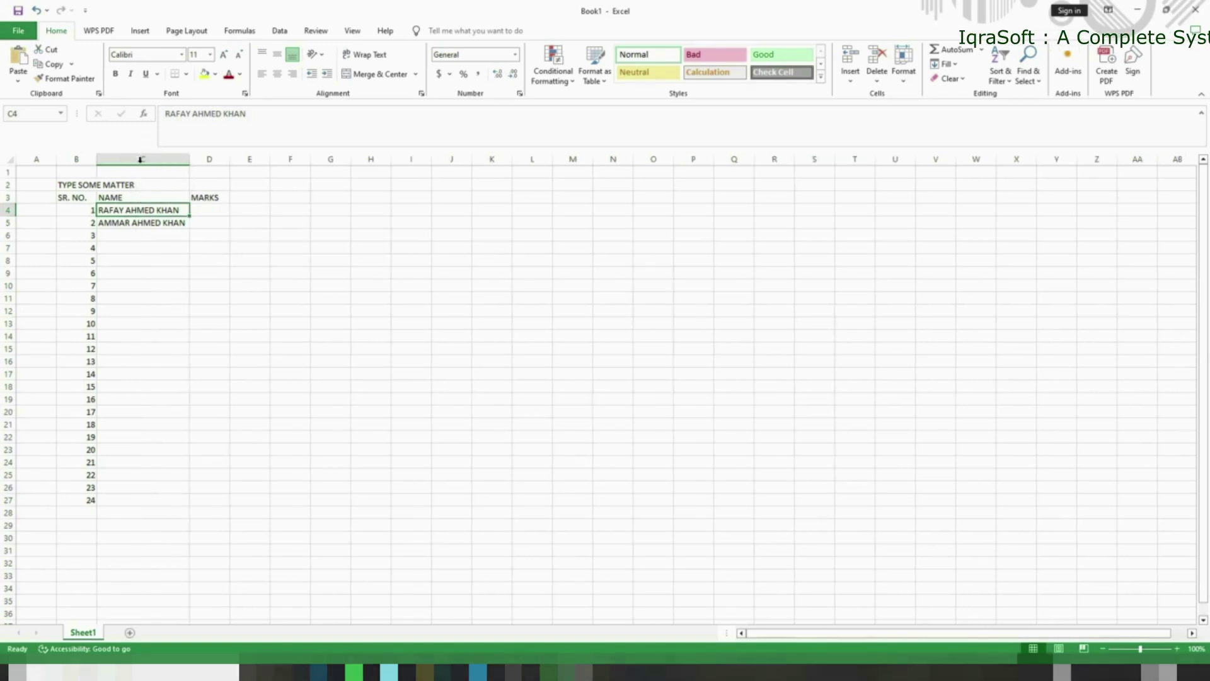
Enter marks 300 and 250, then add the third student's name with 350 marks
left_click(218, 208)
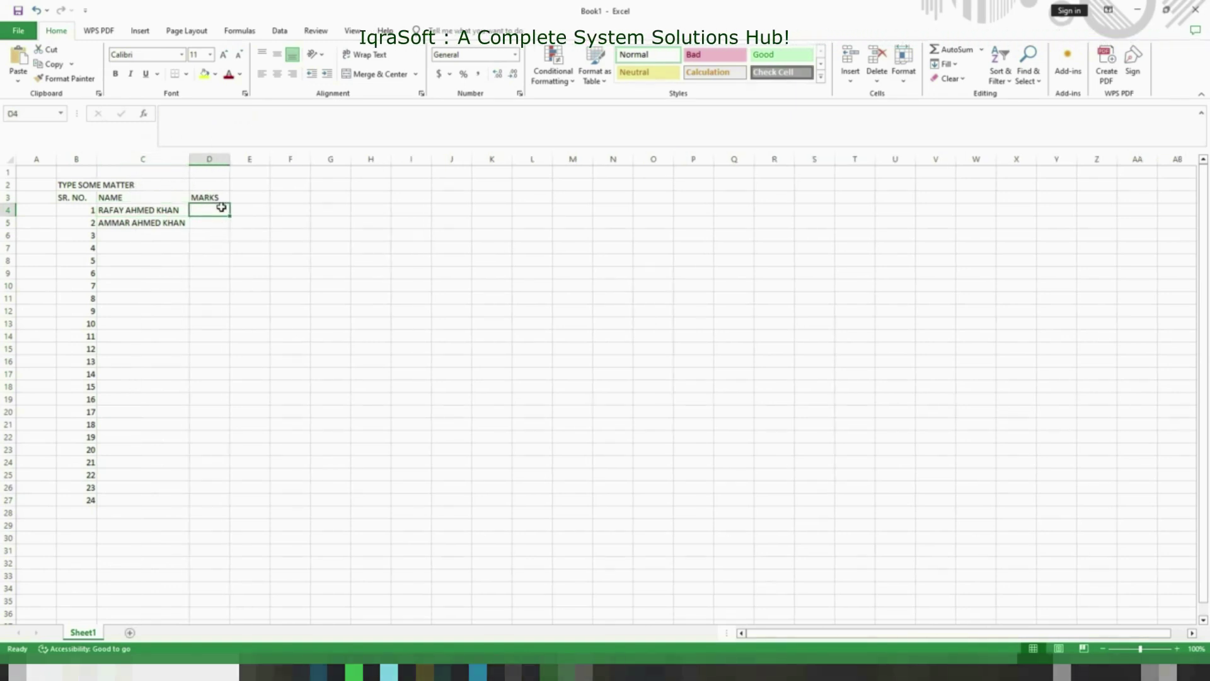
type("300")
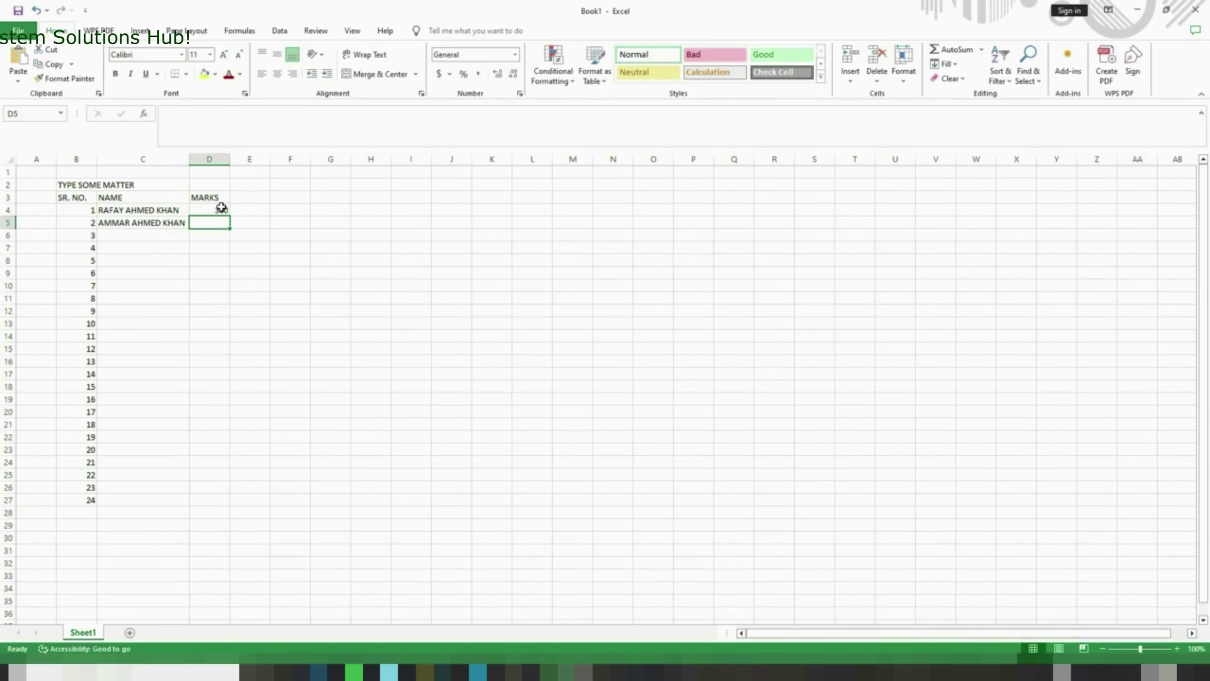
type("25")
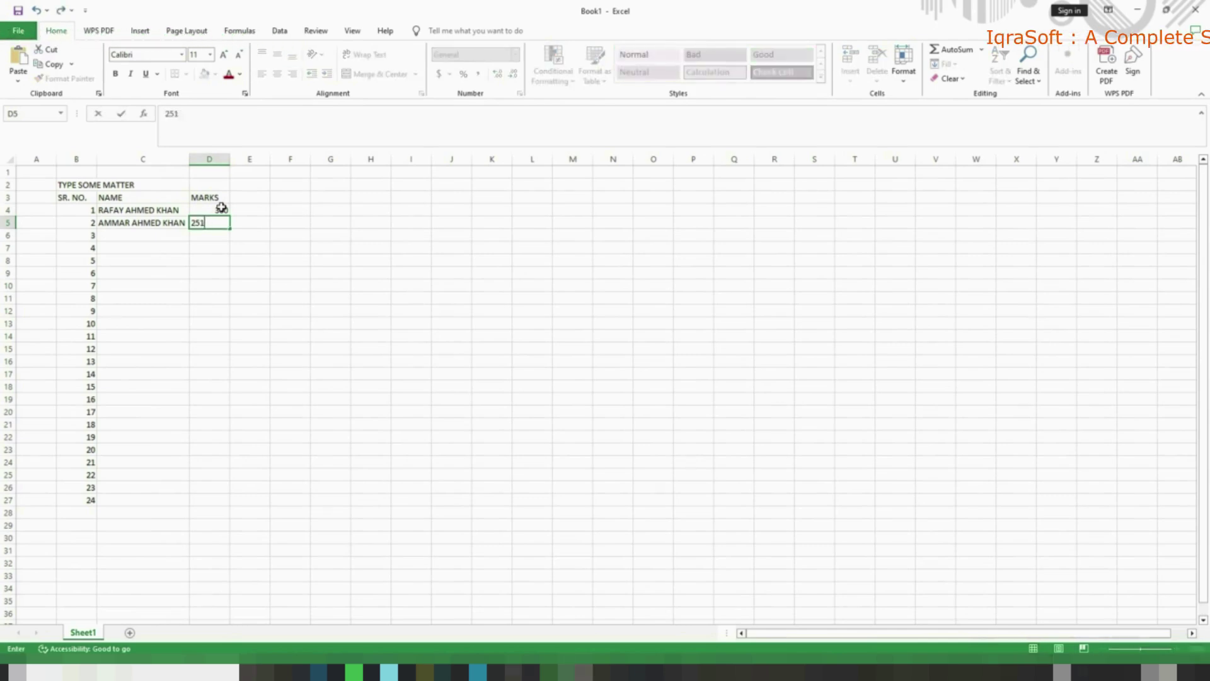
type("0")
key("Return")
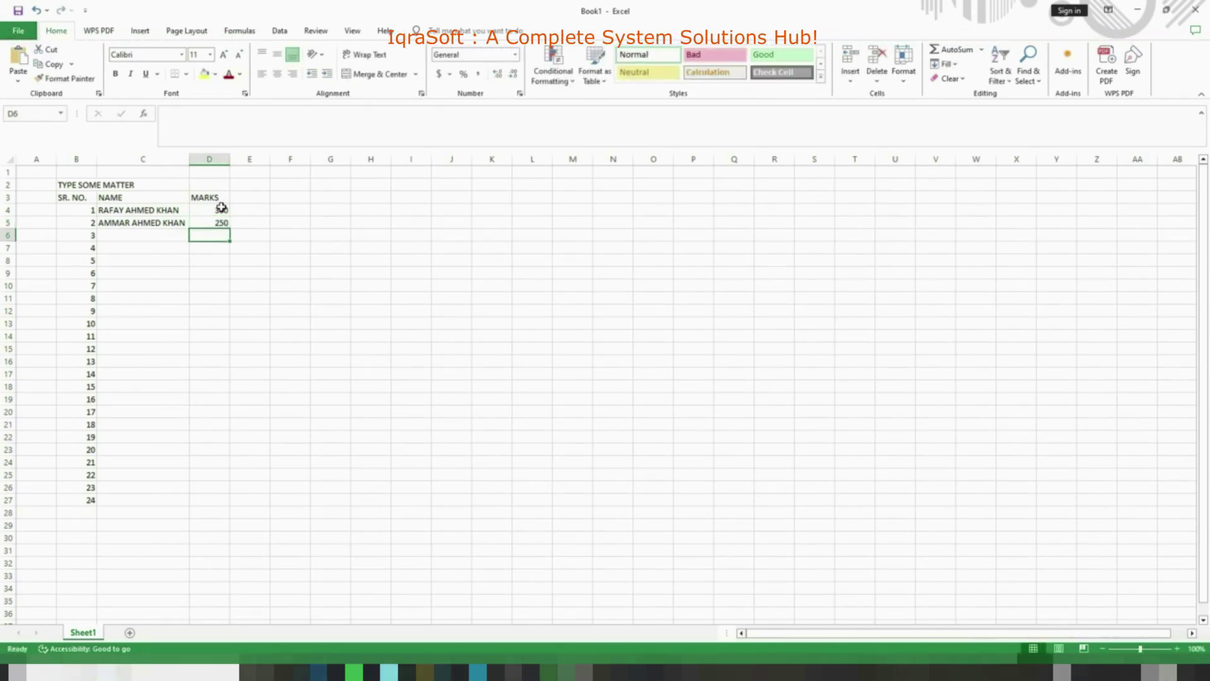
key("Left")
key("Up")
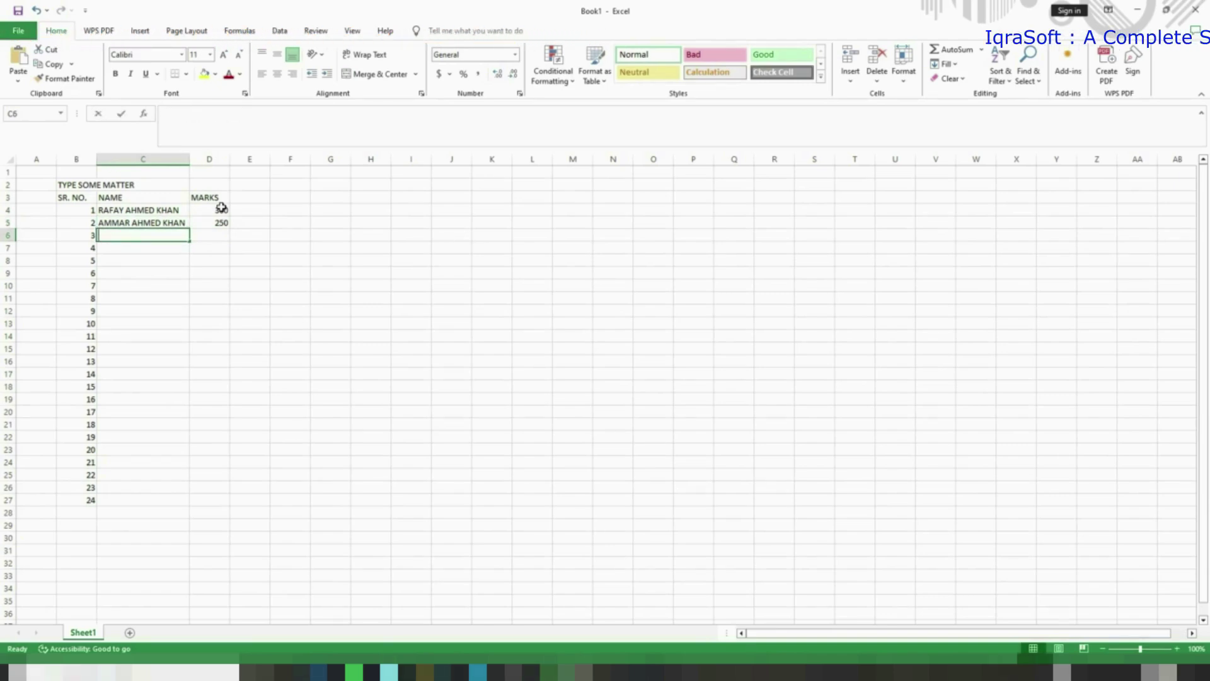
key("Tab")
type("3")
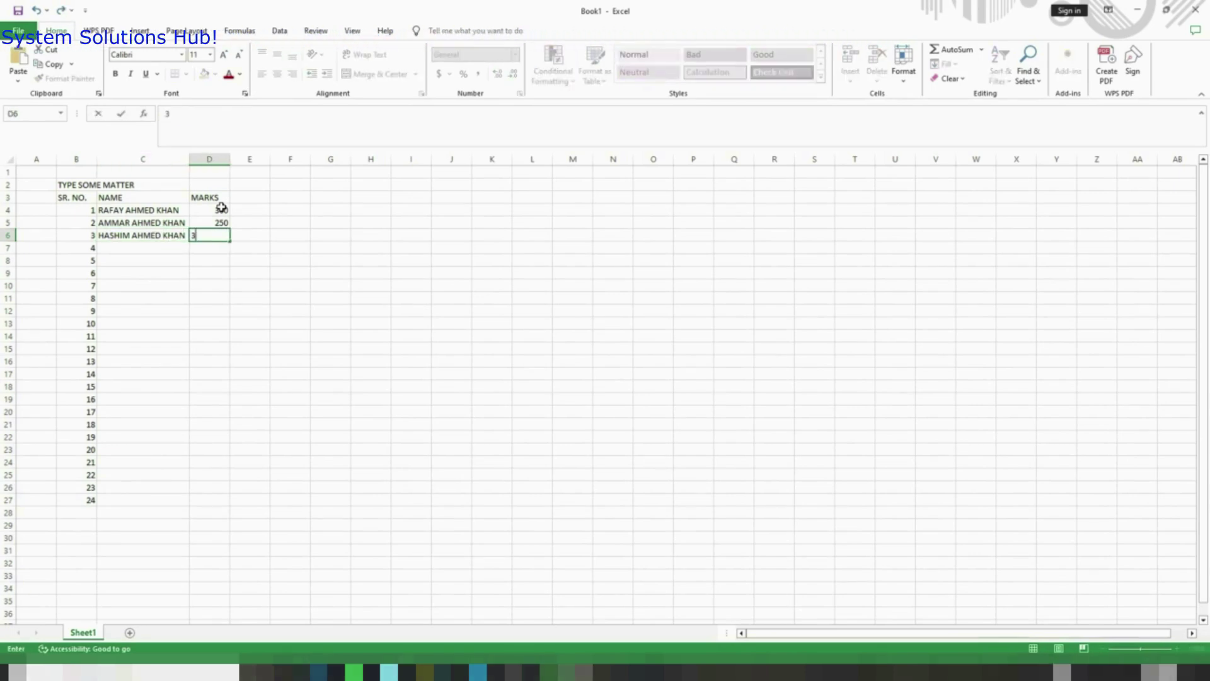
key("Return")
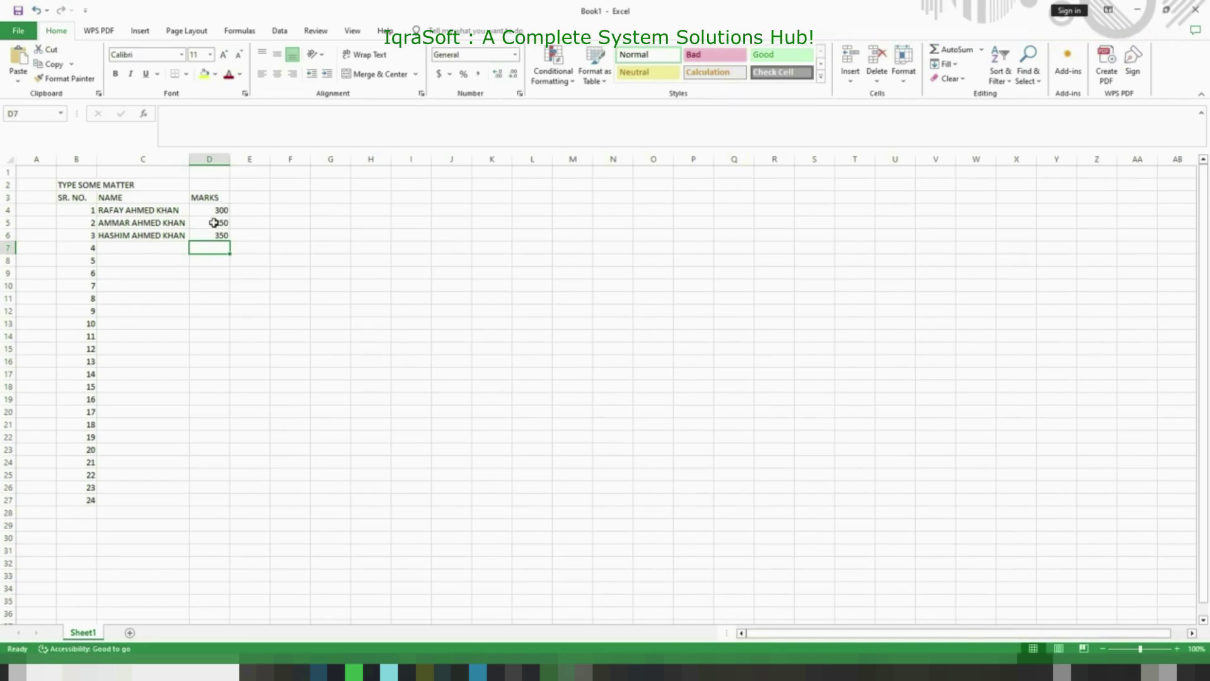
Save the workbook through Save As into Downloads as Book1, an Excel Workbook
key("ctrl+s")
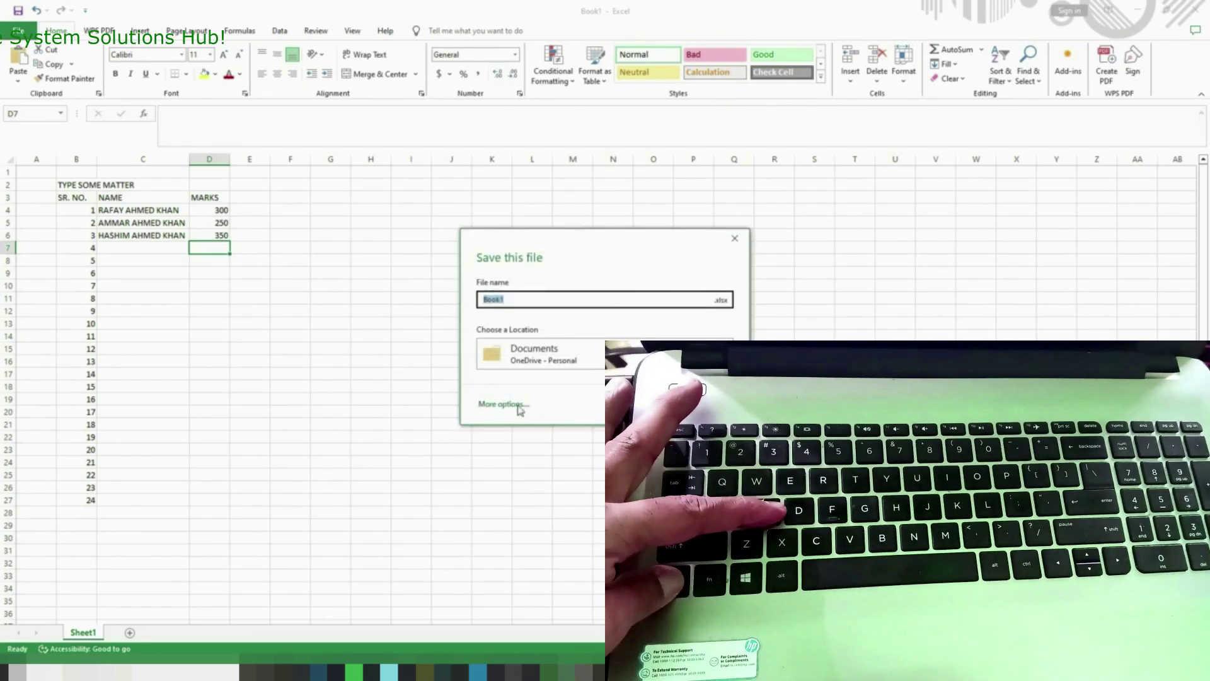
left_click(495, 404)
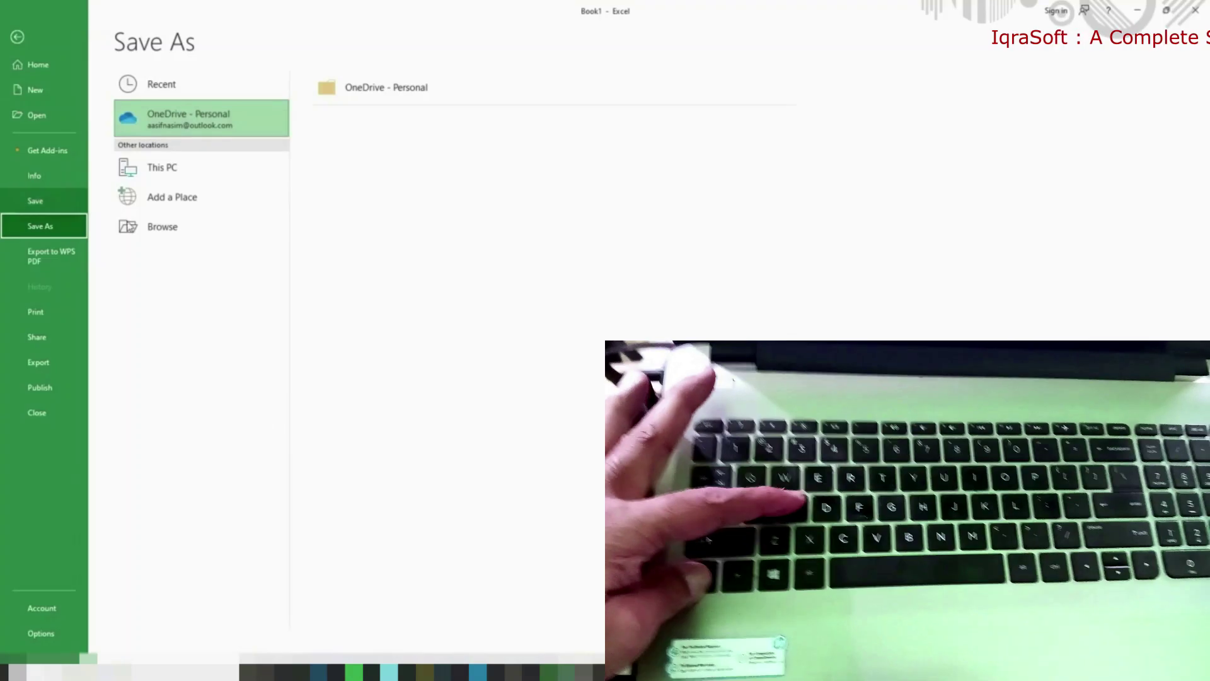
left_click(152, 227)
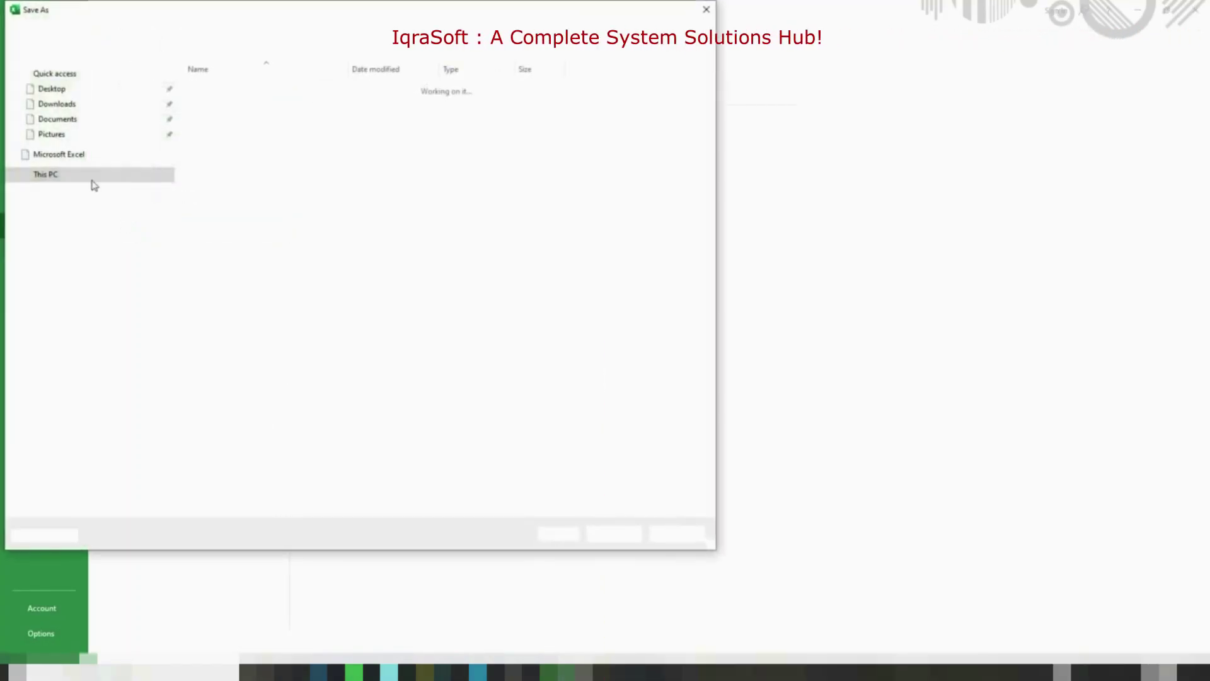
left_click(58, 107)
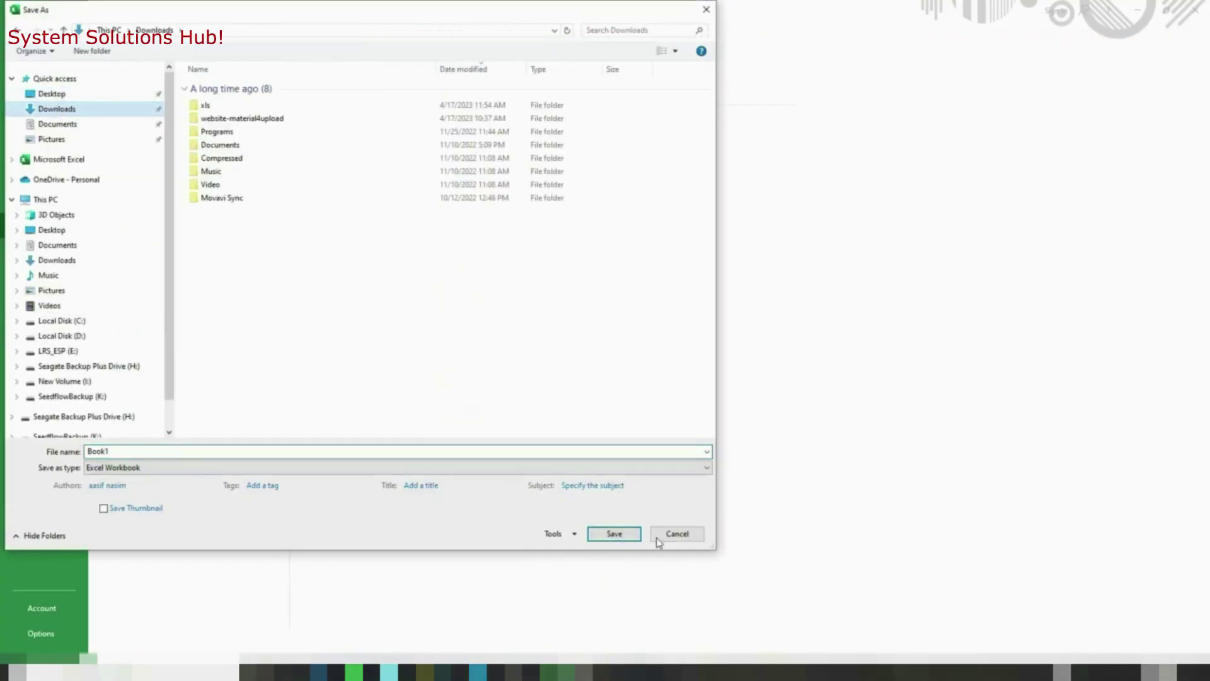
left_click(615, 536)
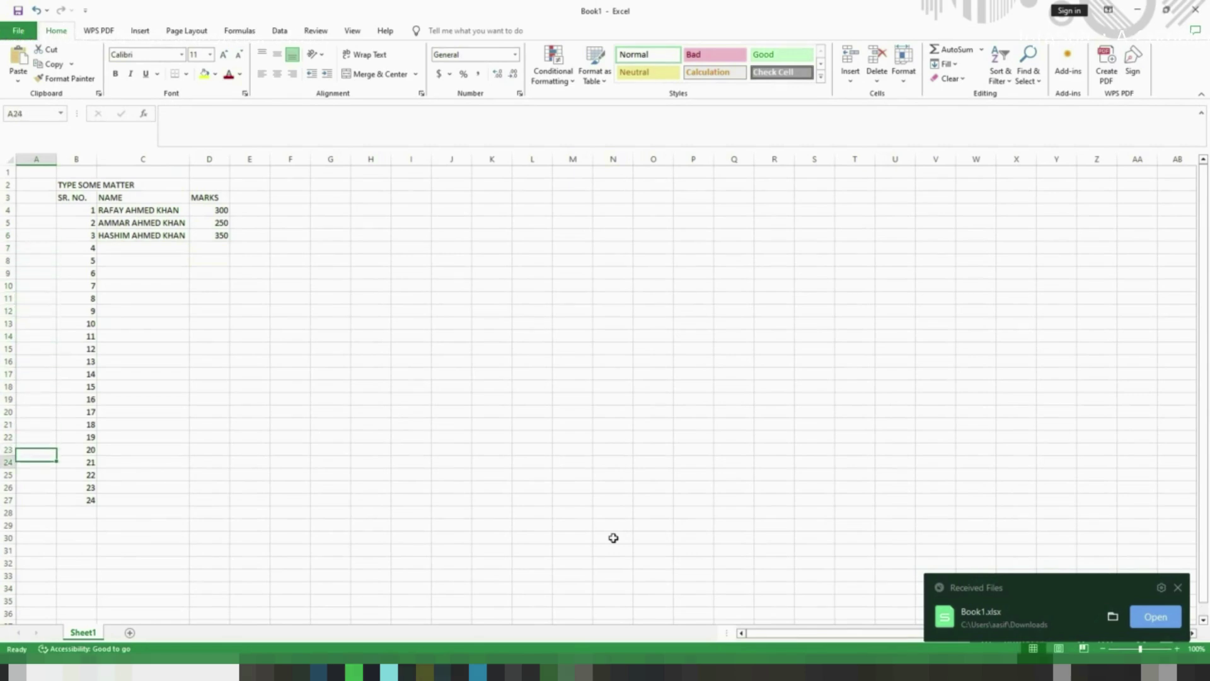
Delete serial numbers 21 to 24 so the list ends at 20, and save the workbook
key("shift+Right")
key("shift+Right")
key("ctrl+q")
key("Escape")
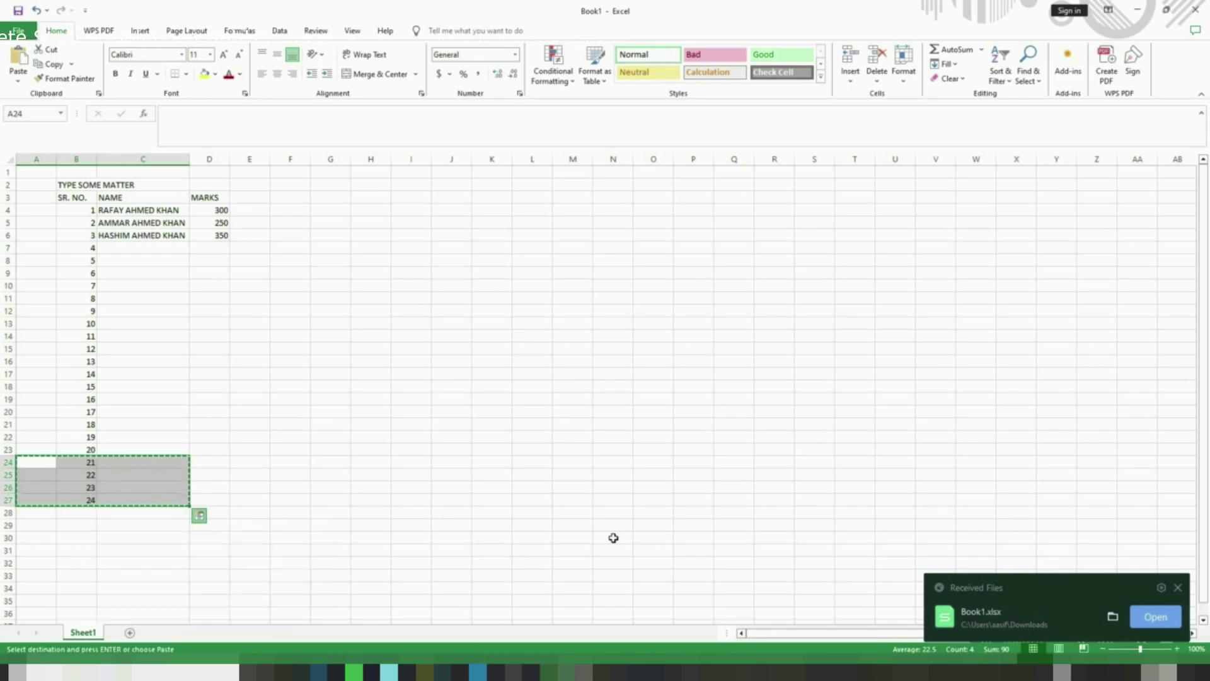
key("Up")
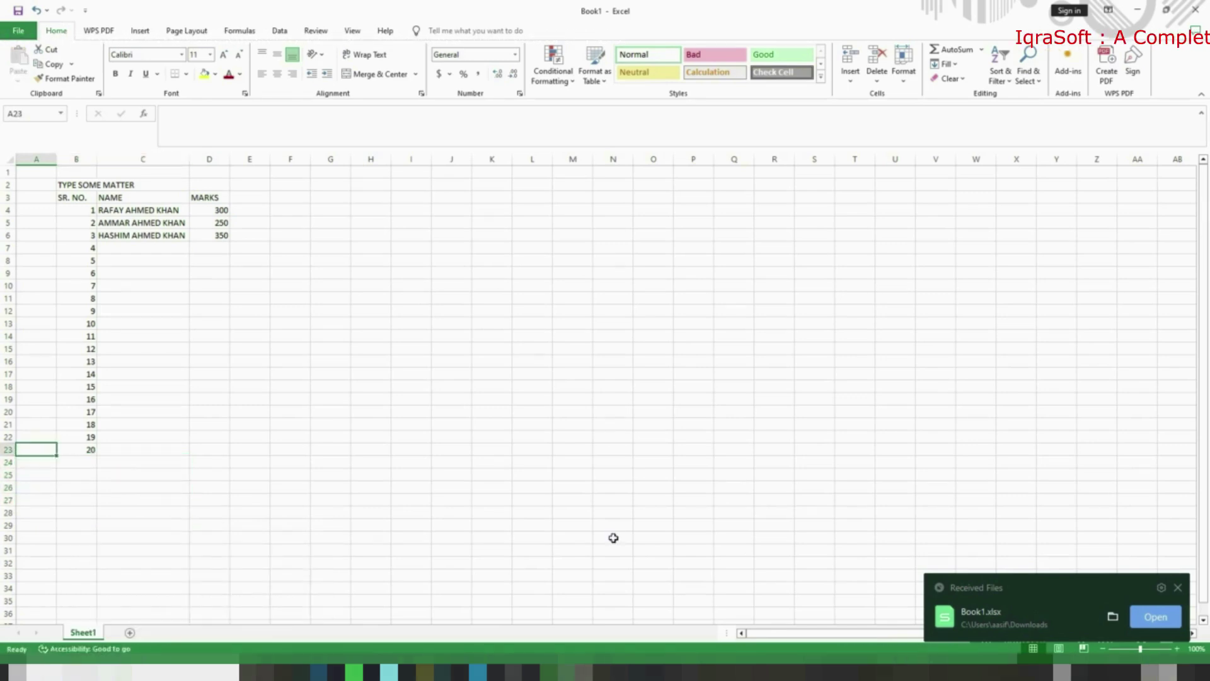
key("ctrl+s")
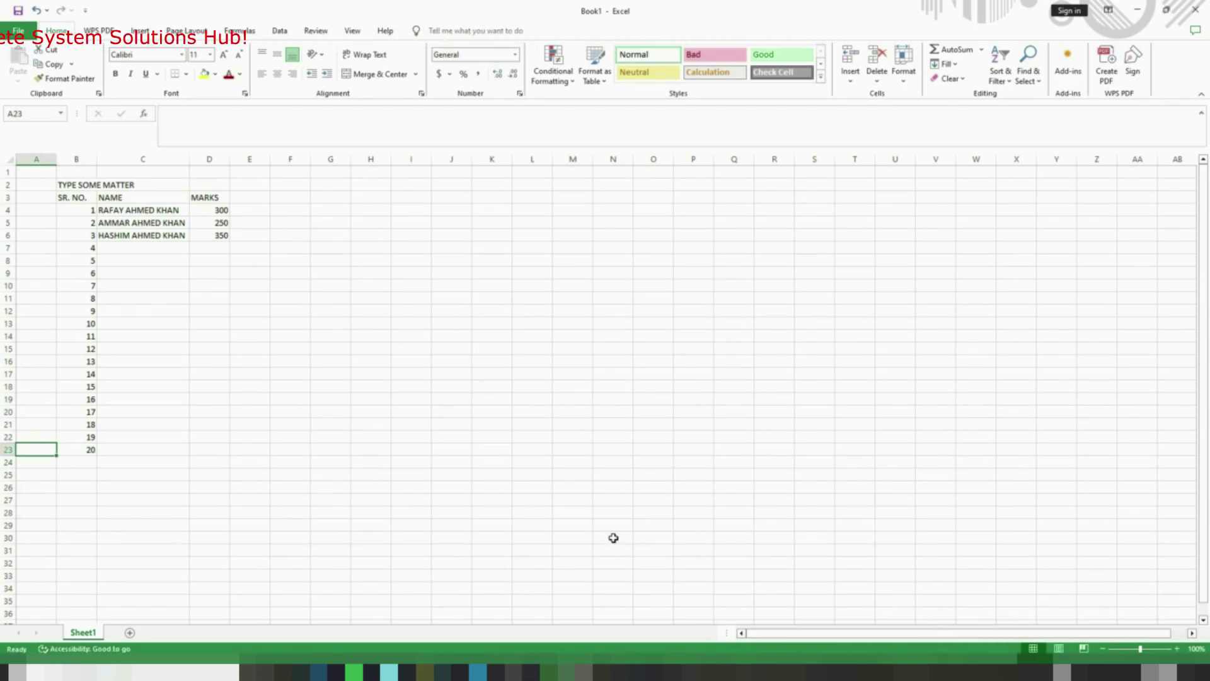
left_click(370, 273)
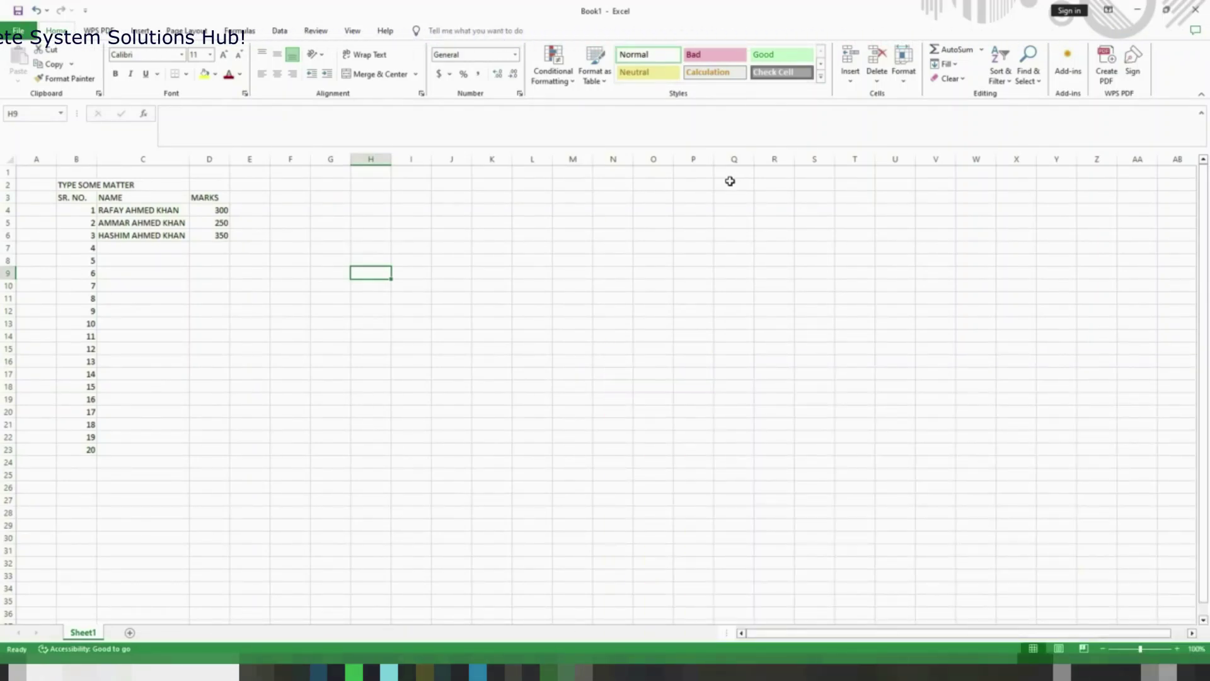
Review the Save As locations in the File menu, then close Excel
left_click(6, 36)
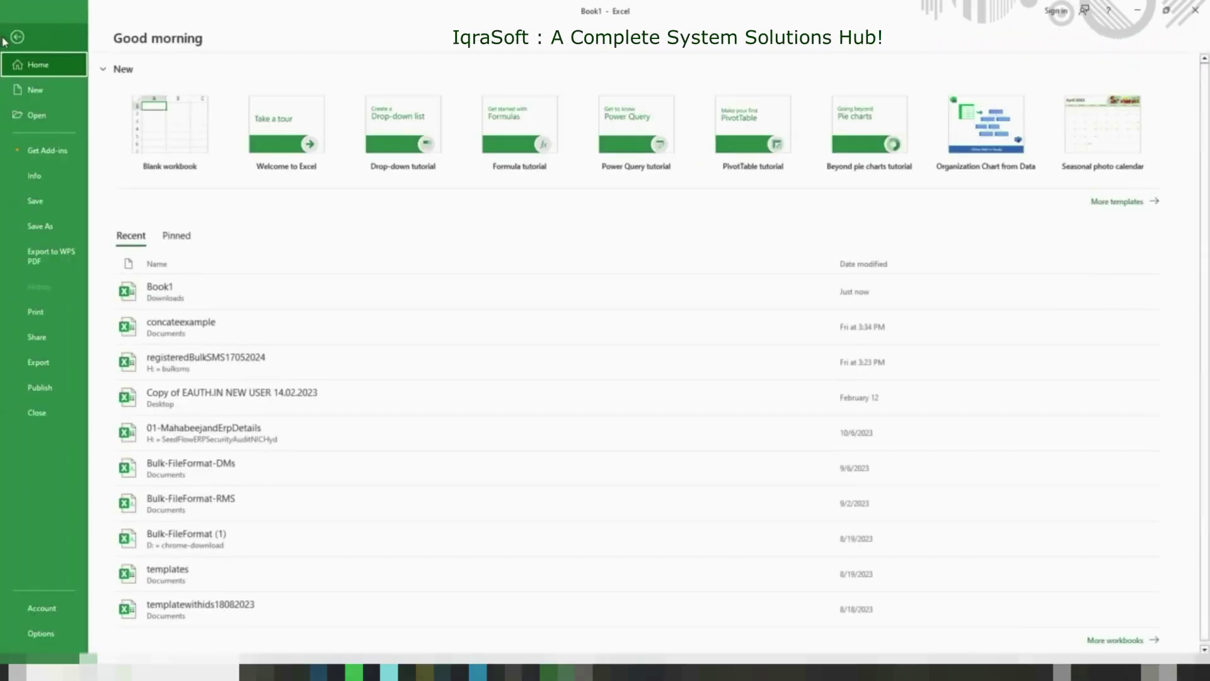
left_click(53, 227)
key("Escape")
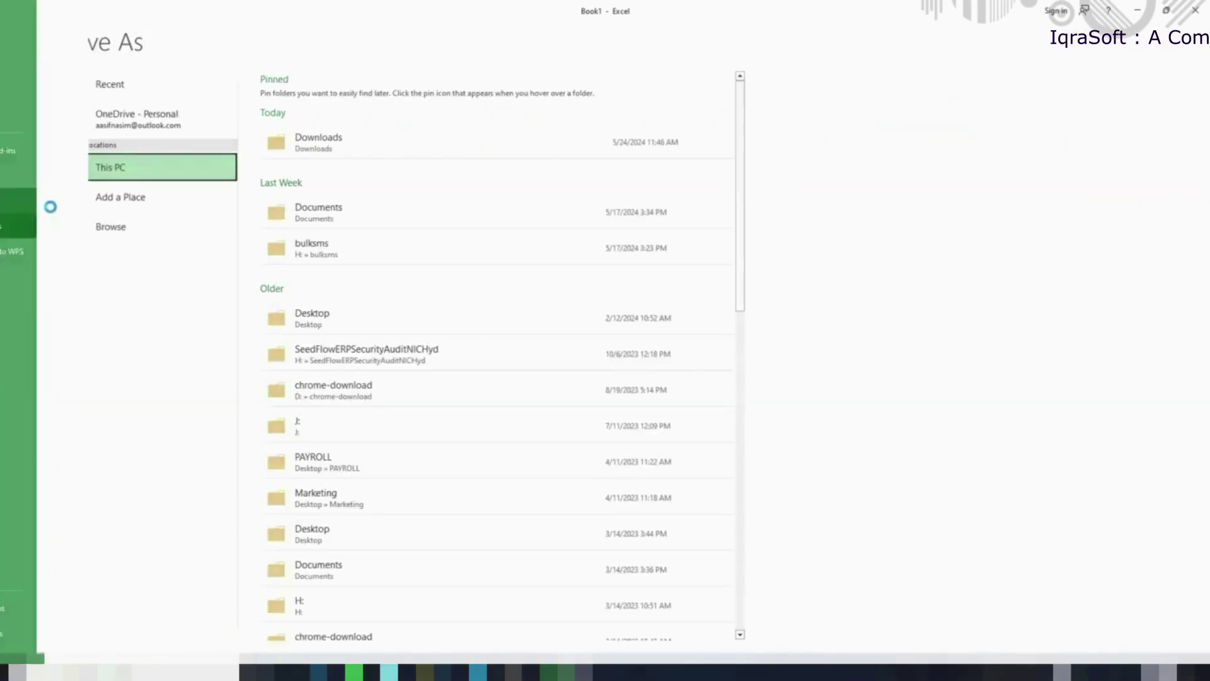
left_click(725, 287)
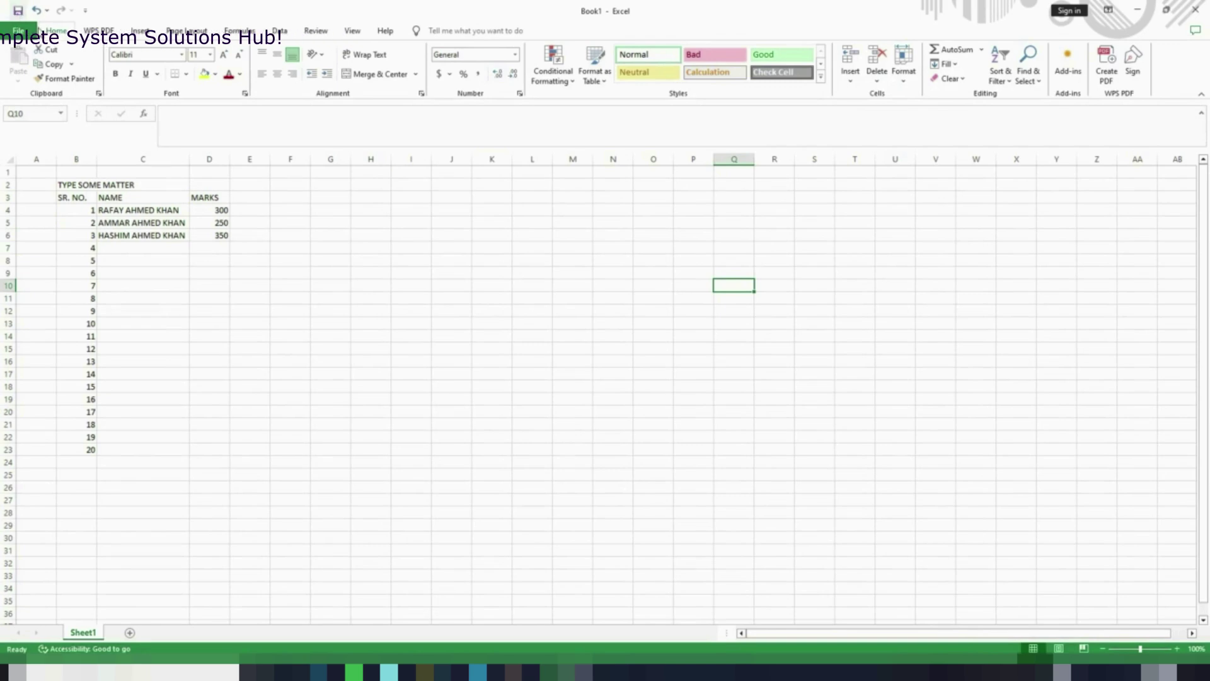
left_click(1200, 15)
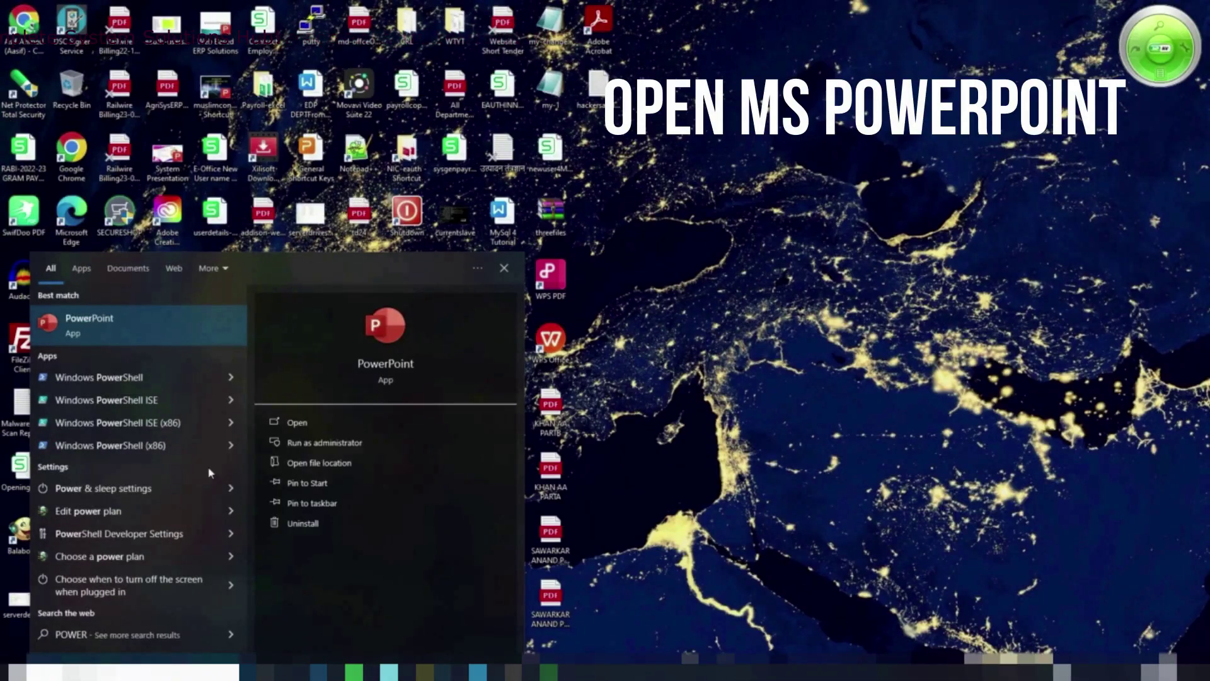
Launch PowerPoint from the search results and create a blank presentation, Presentation1
left_click(296, 422)
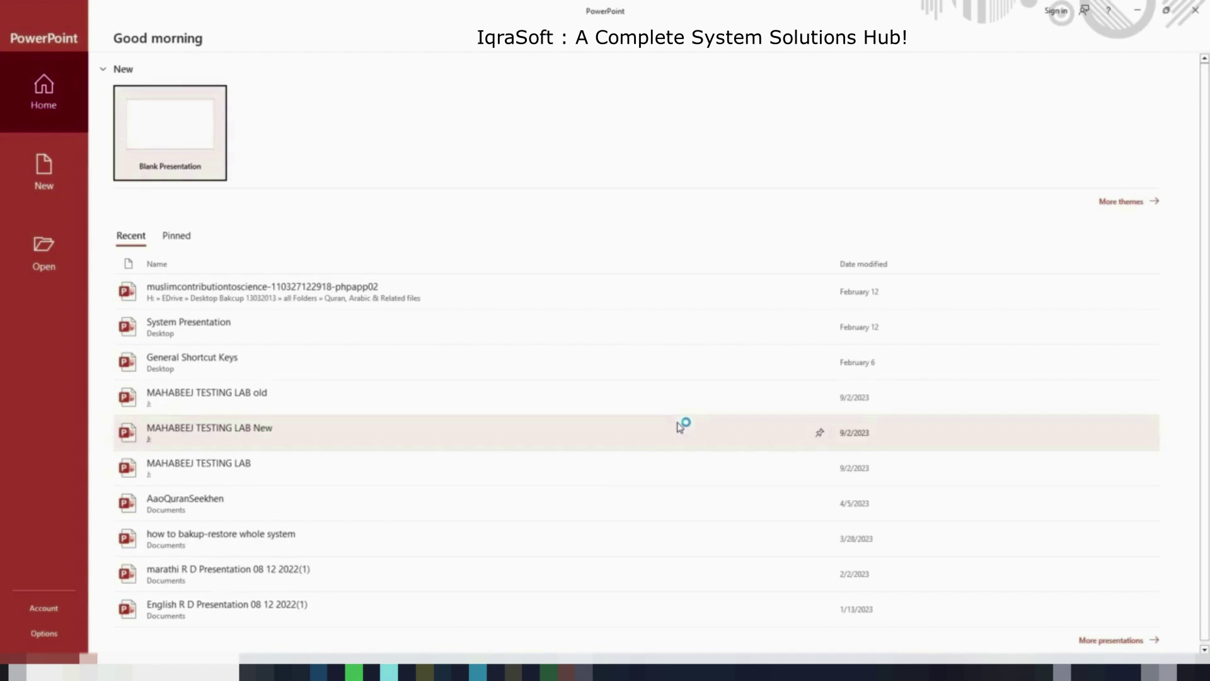
left_click(167, 123)
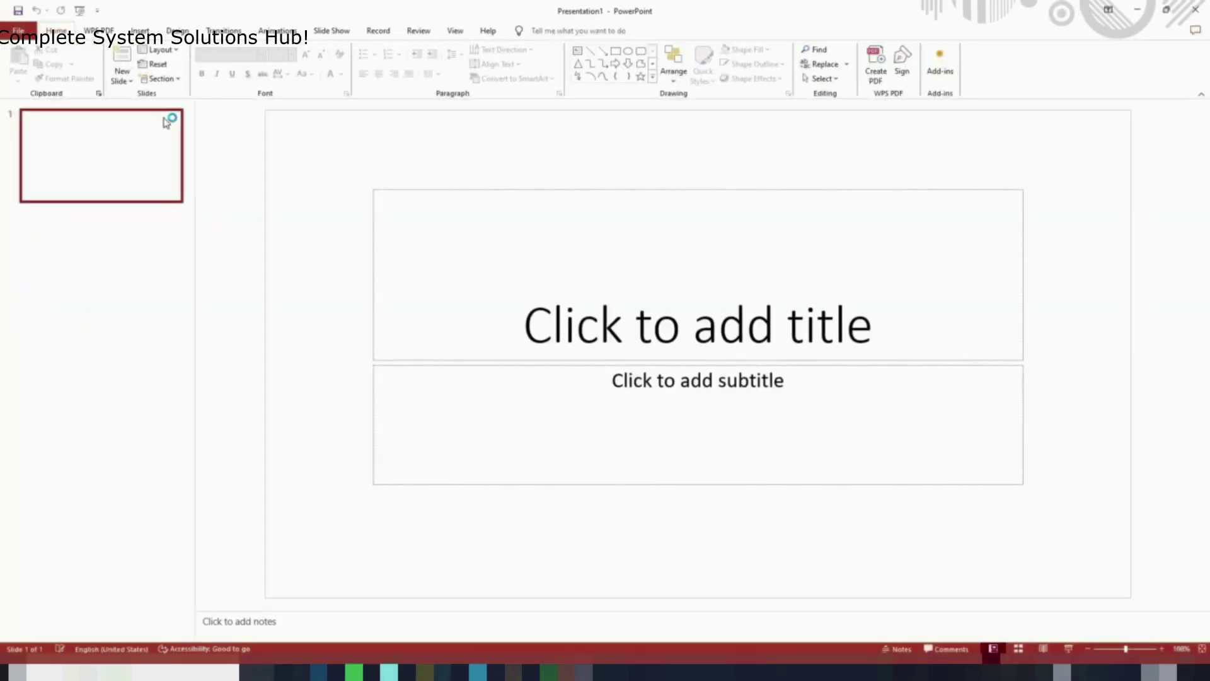
Enter IQRASOFT as the slide title
left_click(650, 330)
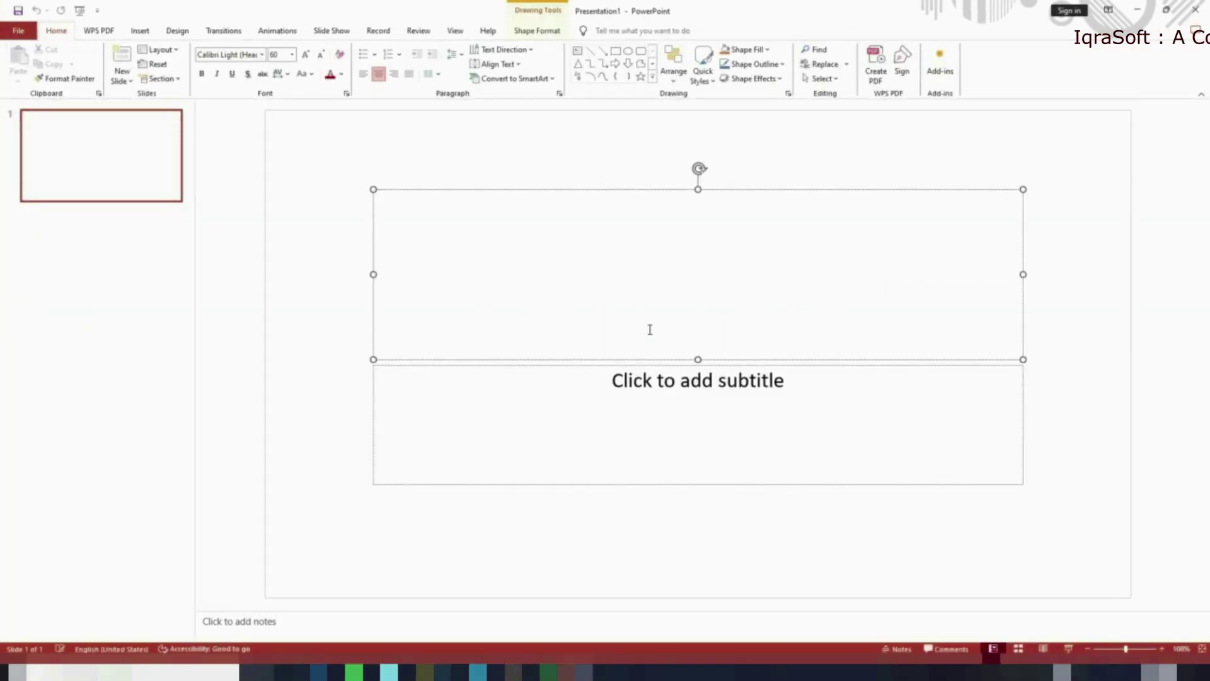
type("M")
key("BackSpace")
type("IQRASOFT")
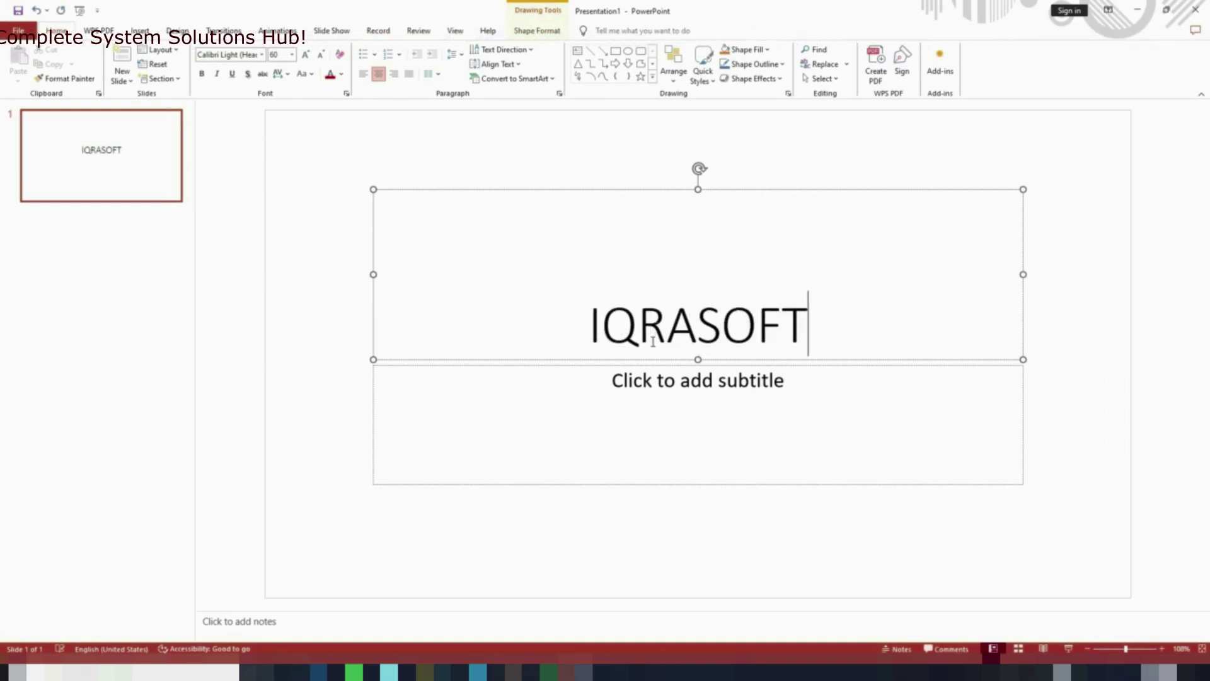
Enter 'A COMPLETE SYSTEM SOLUTION HUB!' as the slide subtitle
left_click(657, 385)
type("A COMPLETE SYSTEM ")
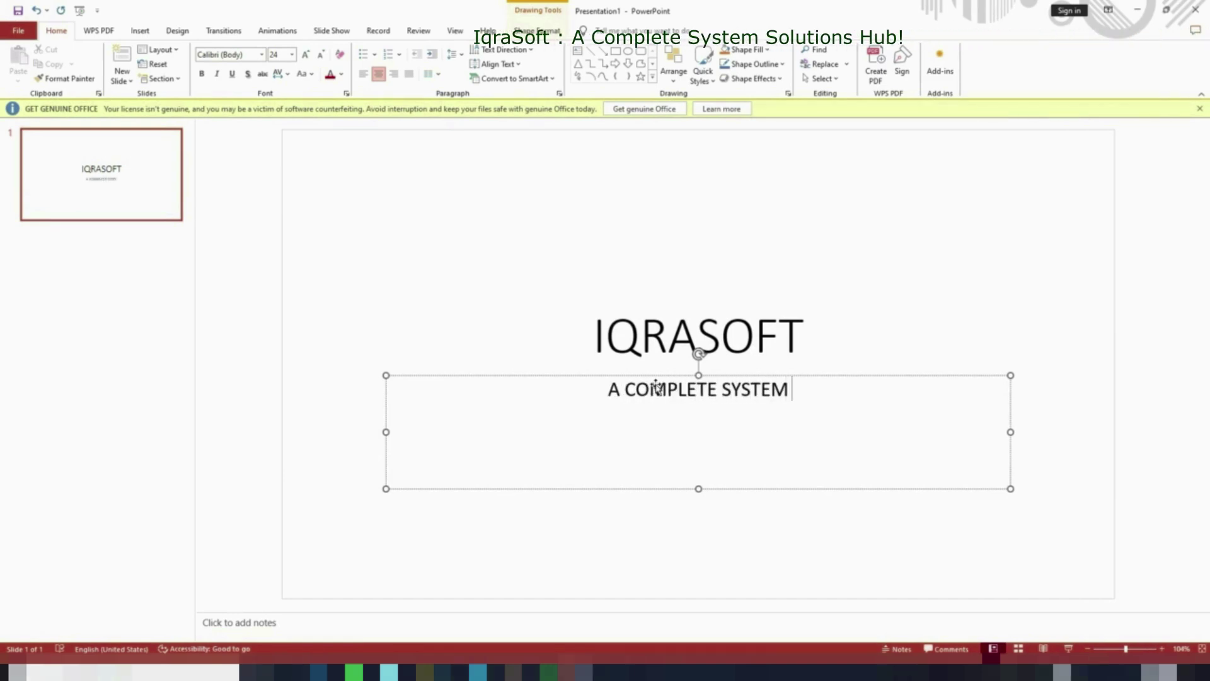
type("SOLUTION HUMB")
key("BackSpace")
key("BackSpace")
type("B!")
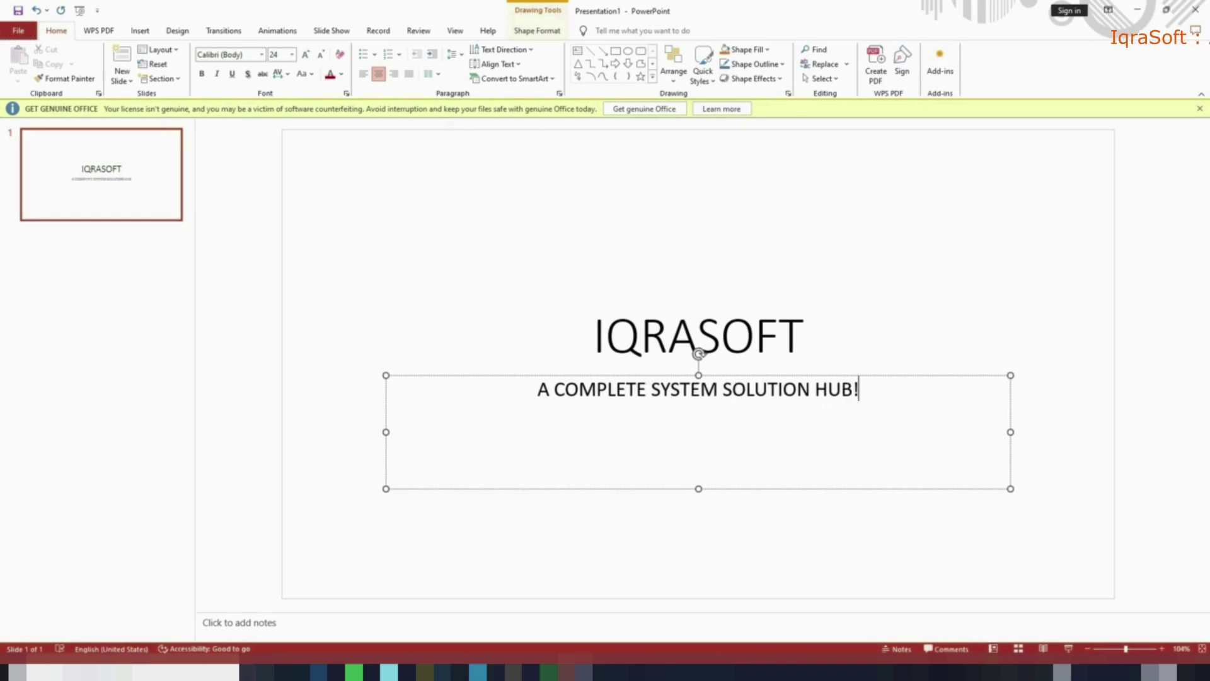
left_click(1064, 293)
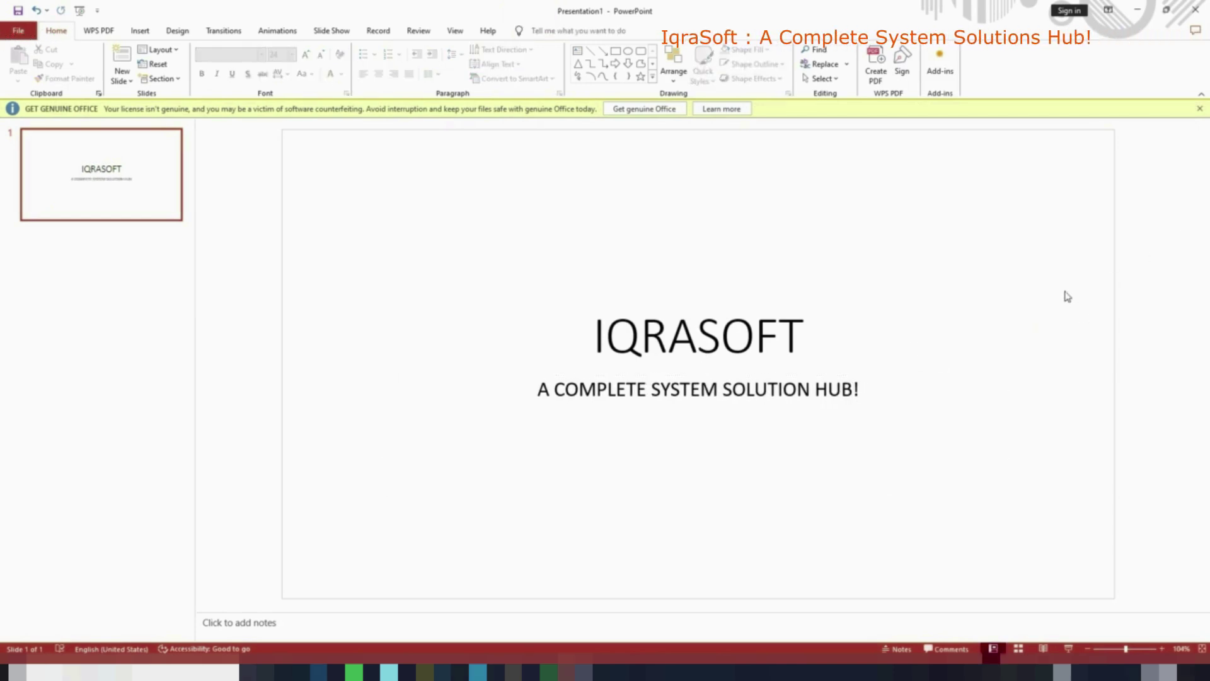
Dismiss the Office warning bar and expand the full gallery of Design themes
left_click(1200, 109)
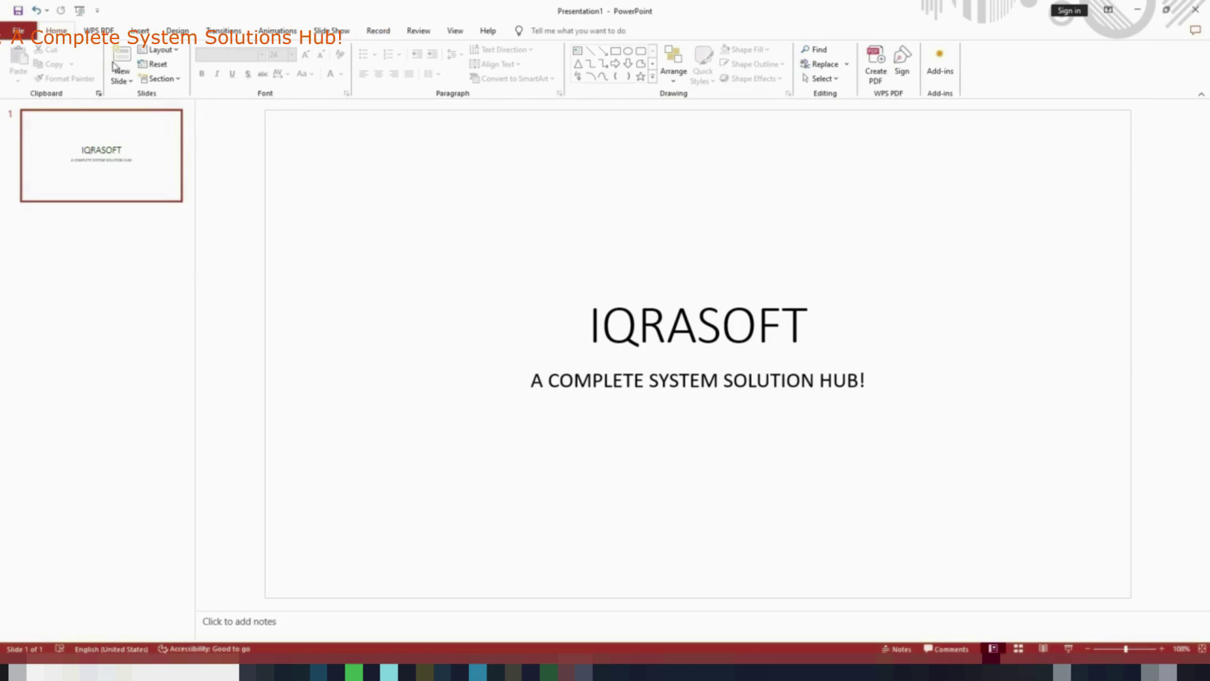
left_click(92, 31)
left_click(57, 31)
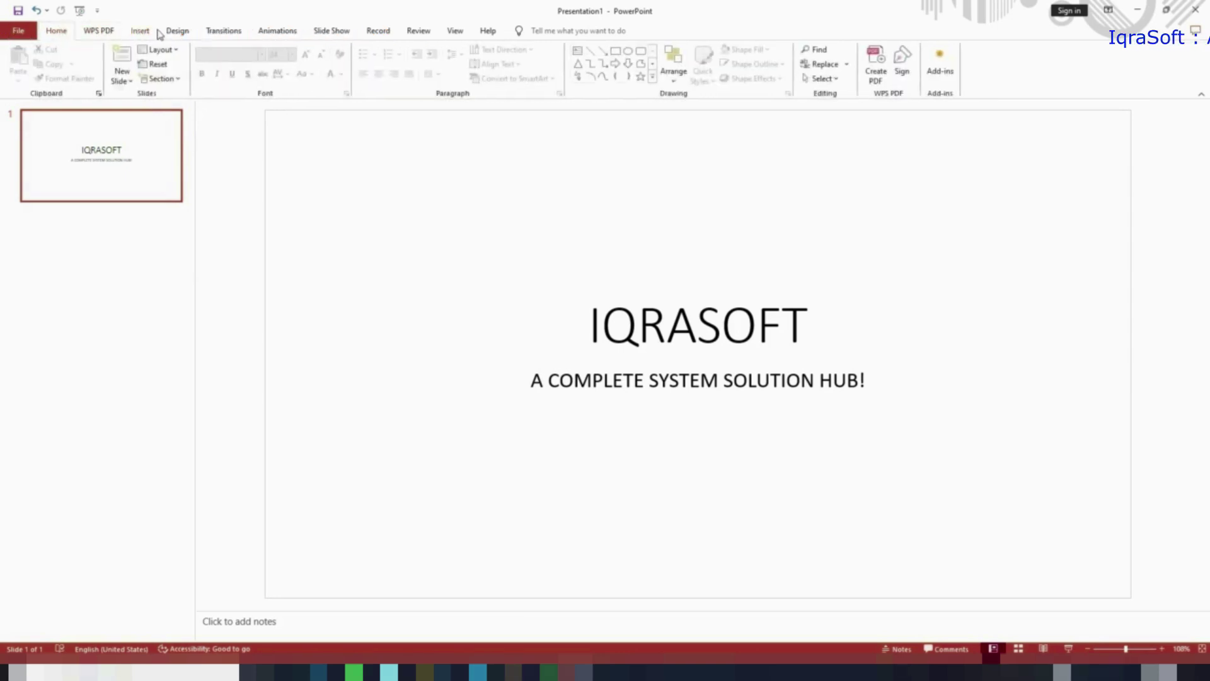
left_click(167, 33)
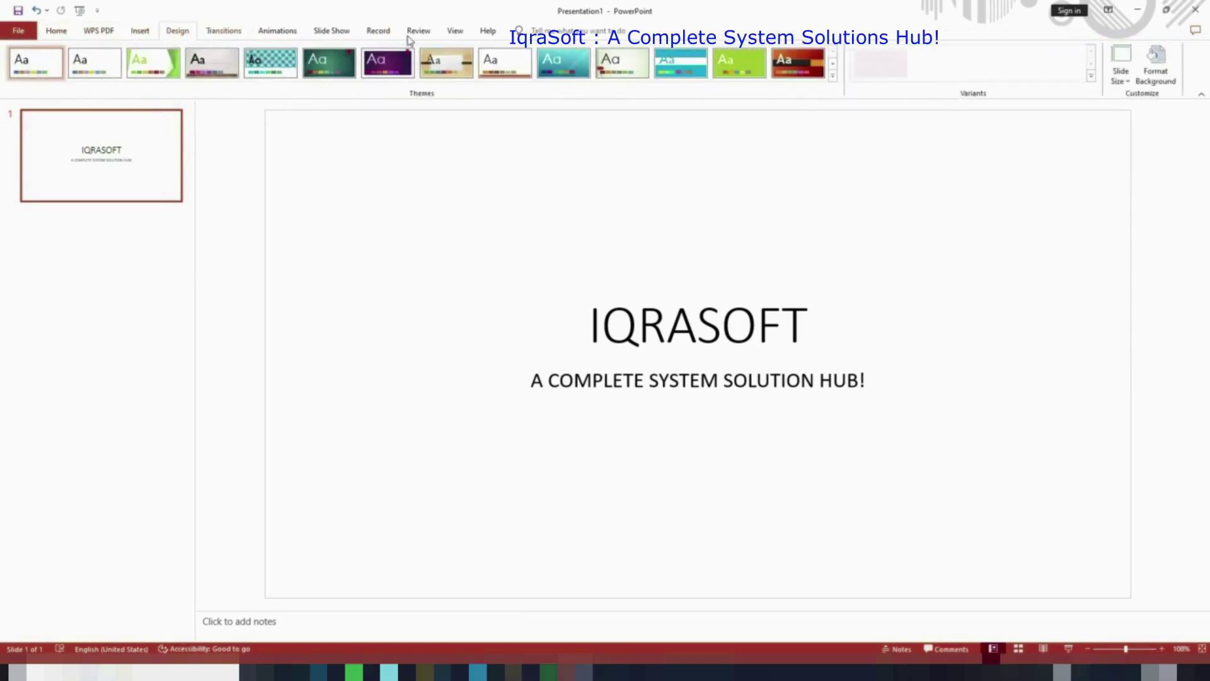
left_click(832, 75)
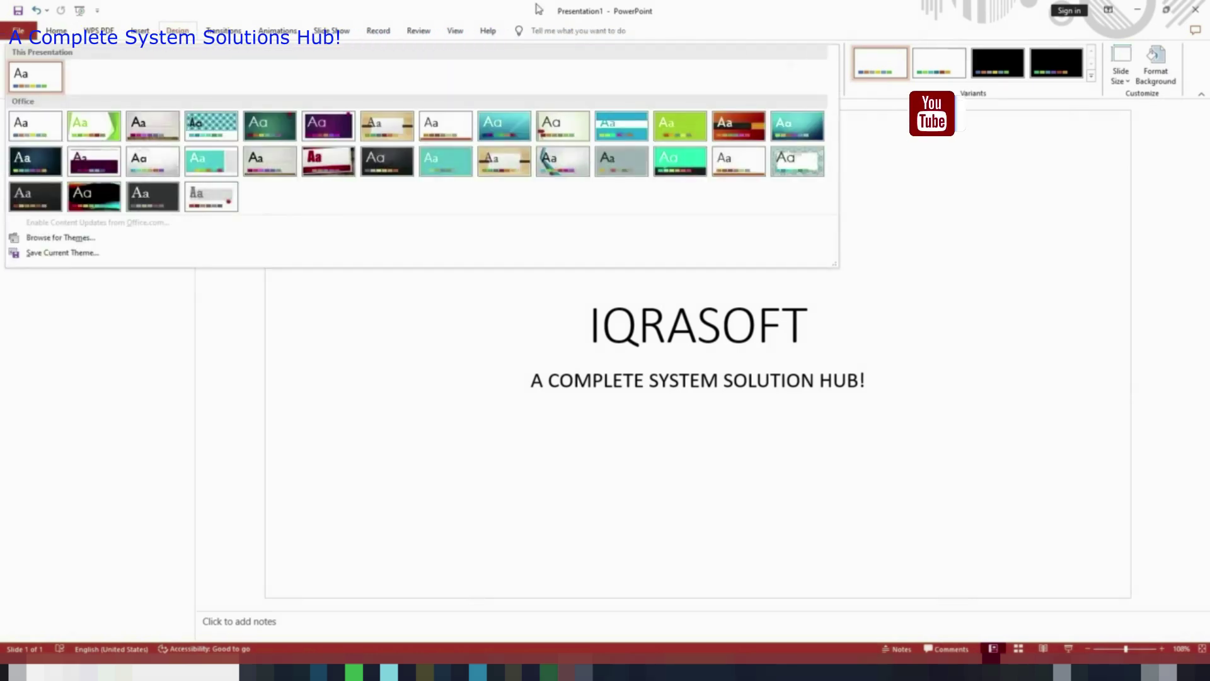
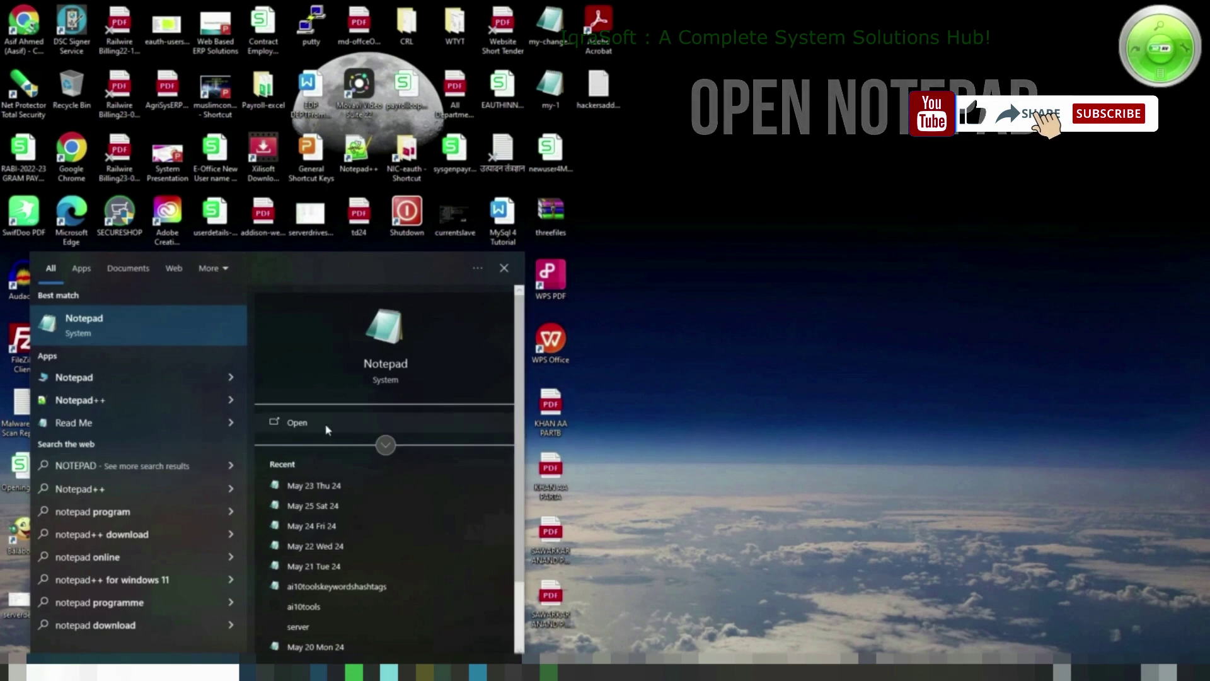
Open Notepad, then move its window toward the centre and enlarge it
left_click(326, 423)
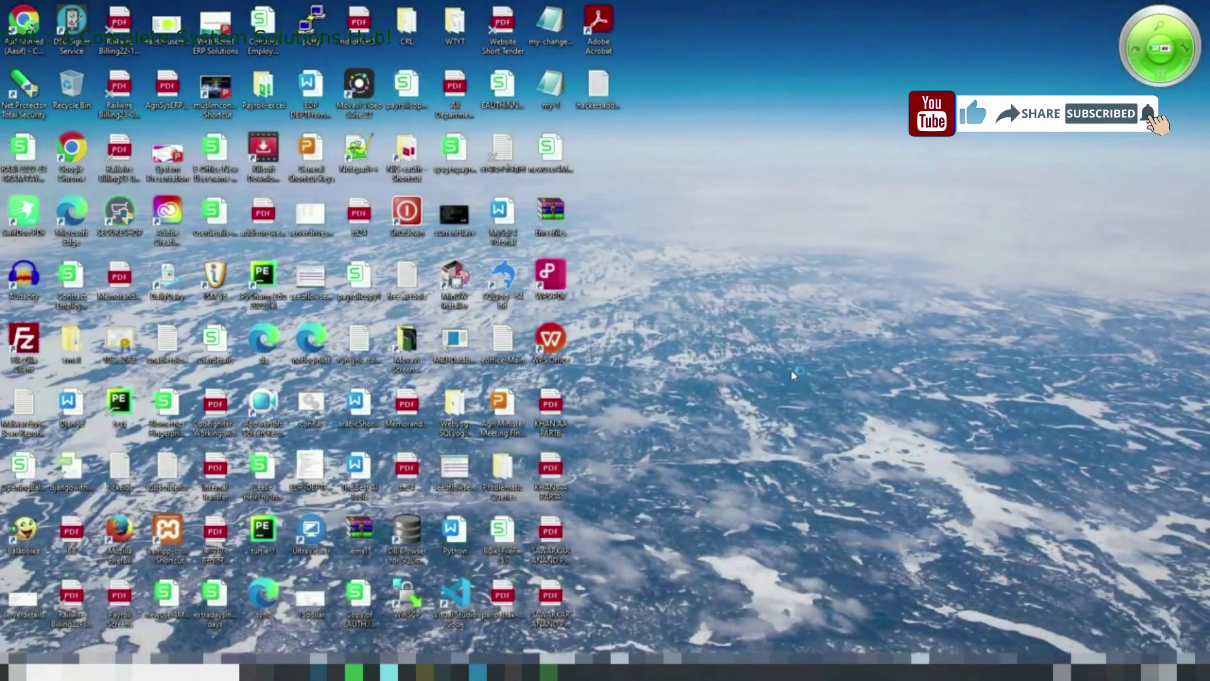
left_click_drag(904, 141, 505, 100)
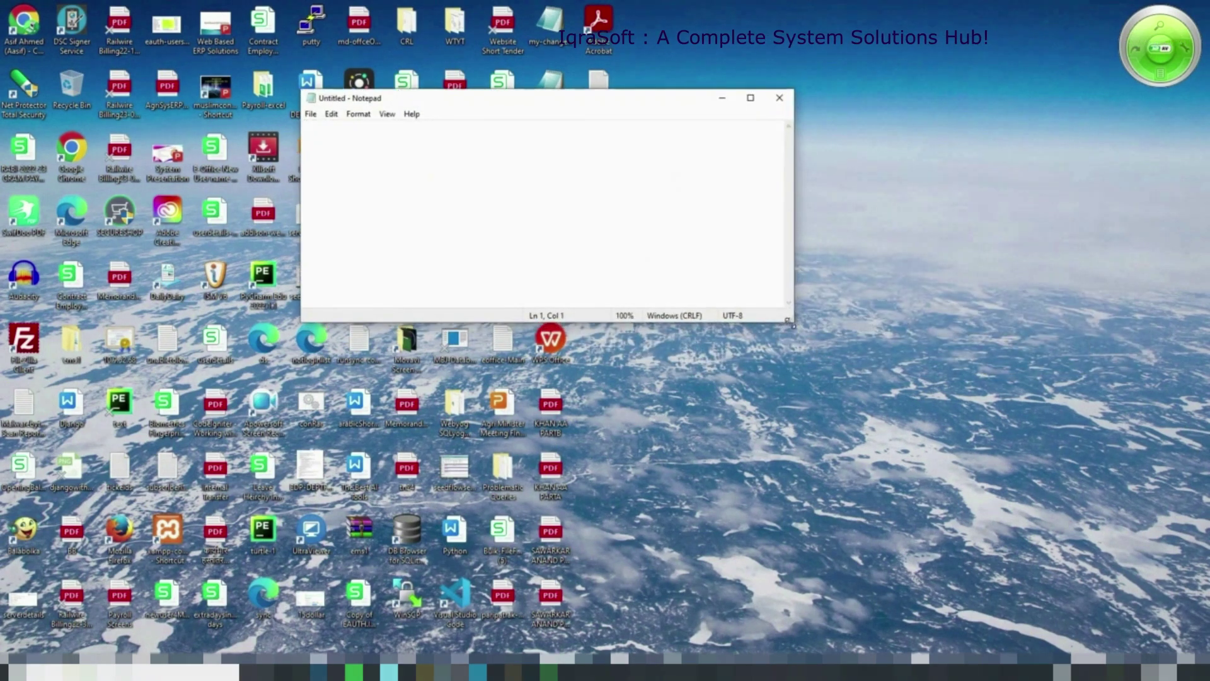
left_click_drag(792, 321, 1035, 590)
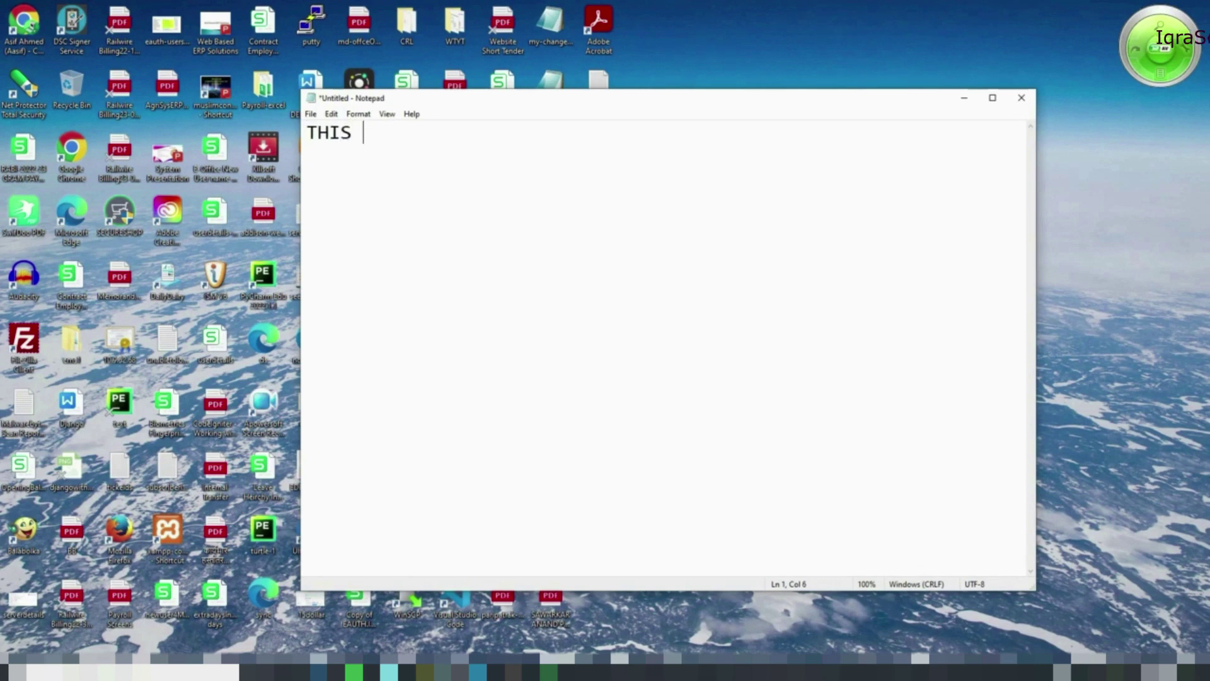
Type the three lines starting THIS IS MY NOTEPAD FILE and bring up Save As
type("IS MY NOTEPAD FILE")
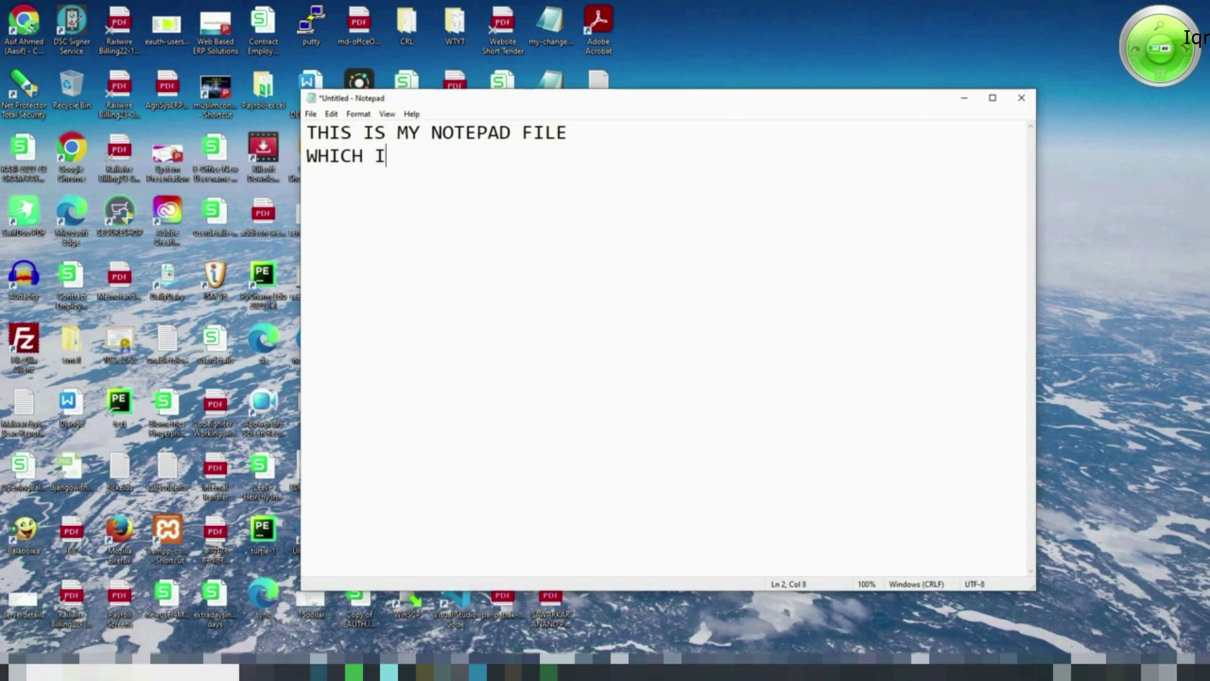
key("BackSpace")
key("BackSpace")
key("BackSpace")
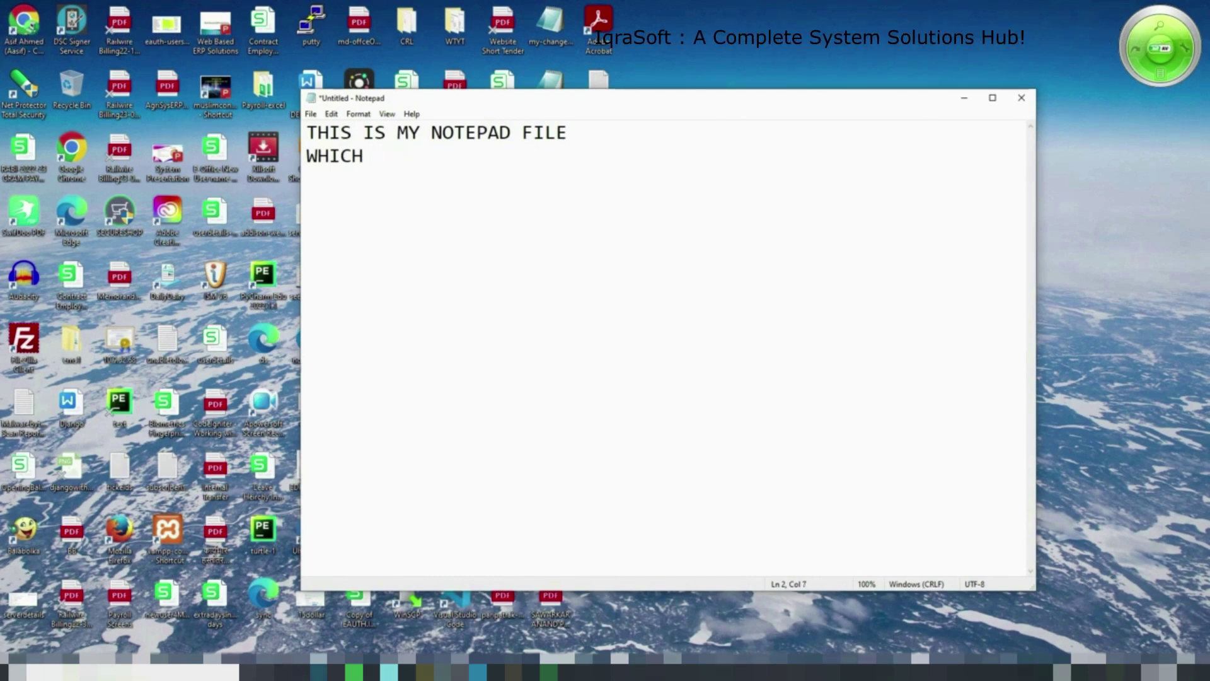
type("IS THE BEST TP")
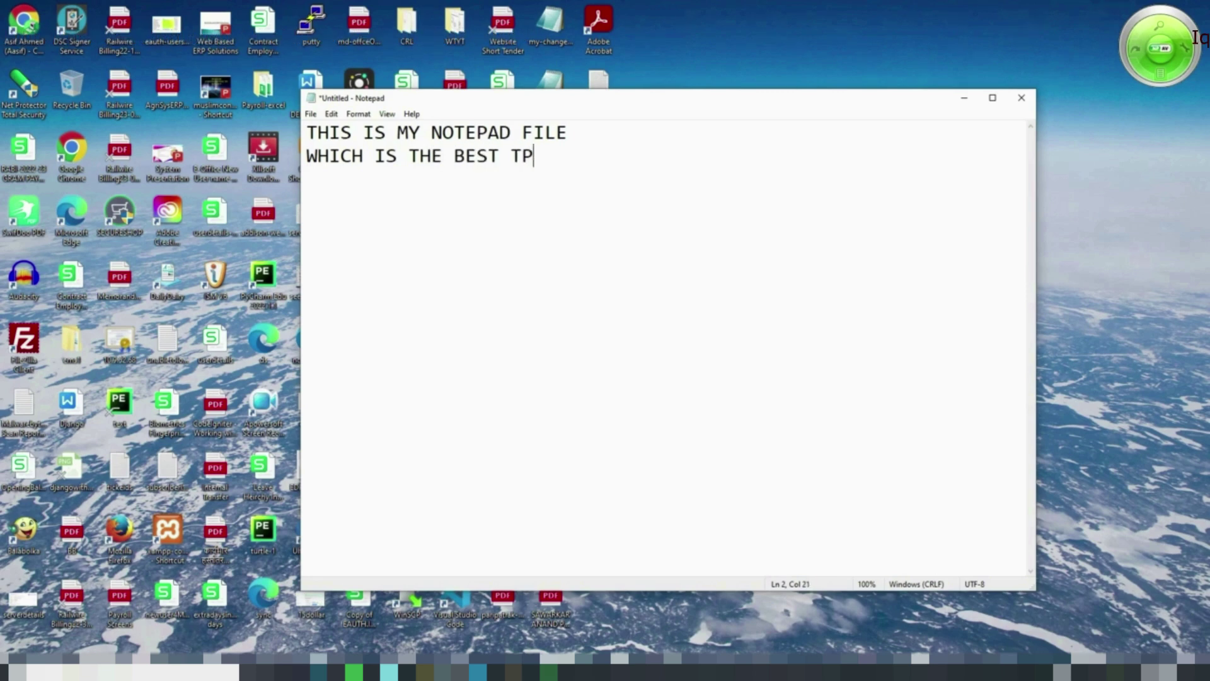
key("BackSpace")
key("BackSpace")
type("SMA")
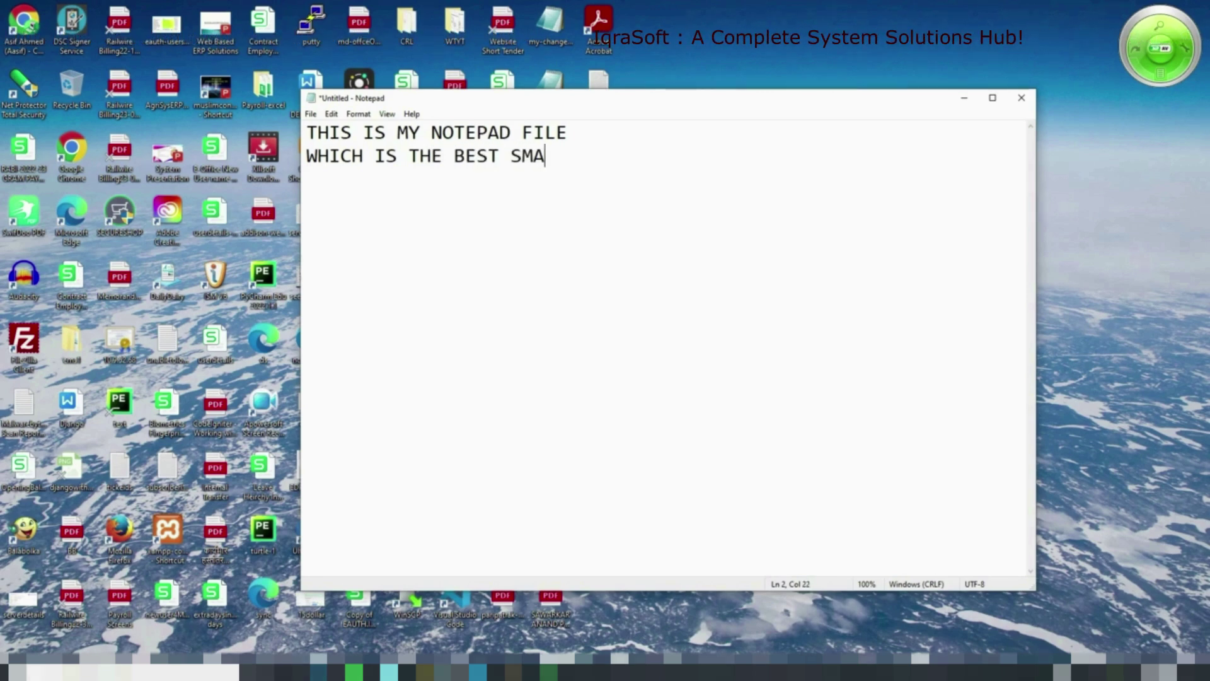
type("LL TEXT T")
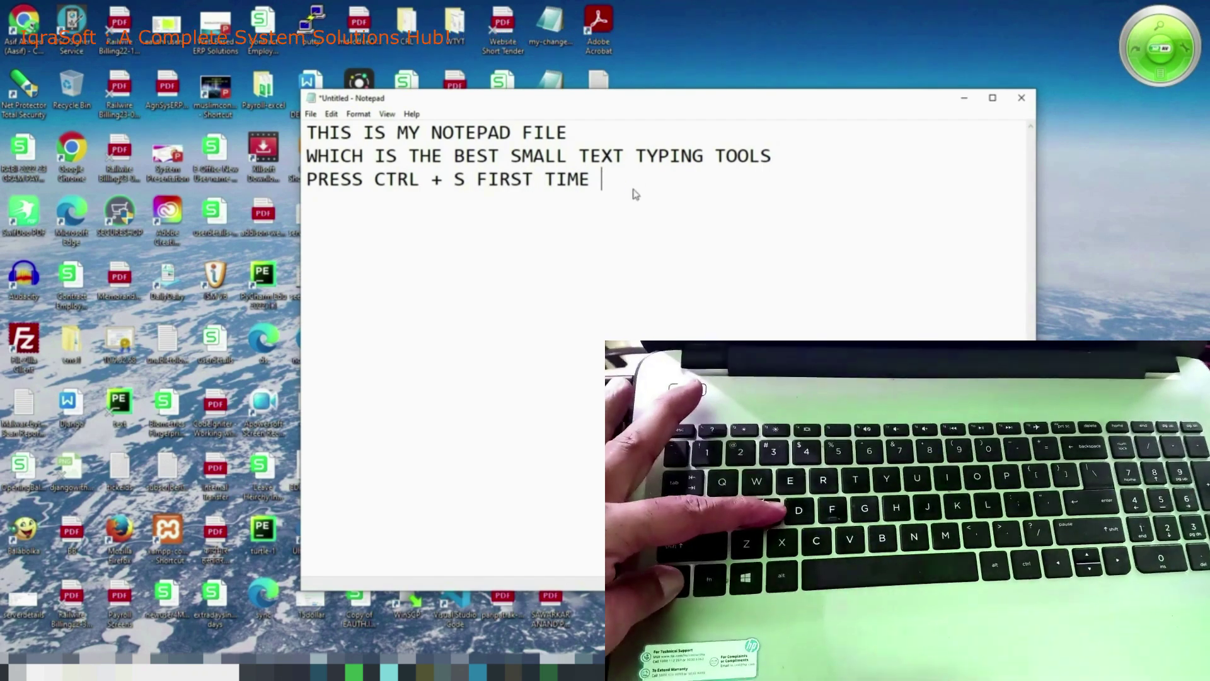
key("ctrl+s")
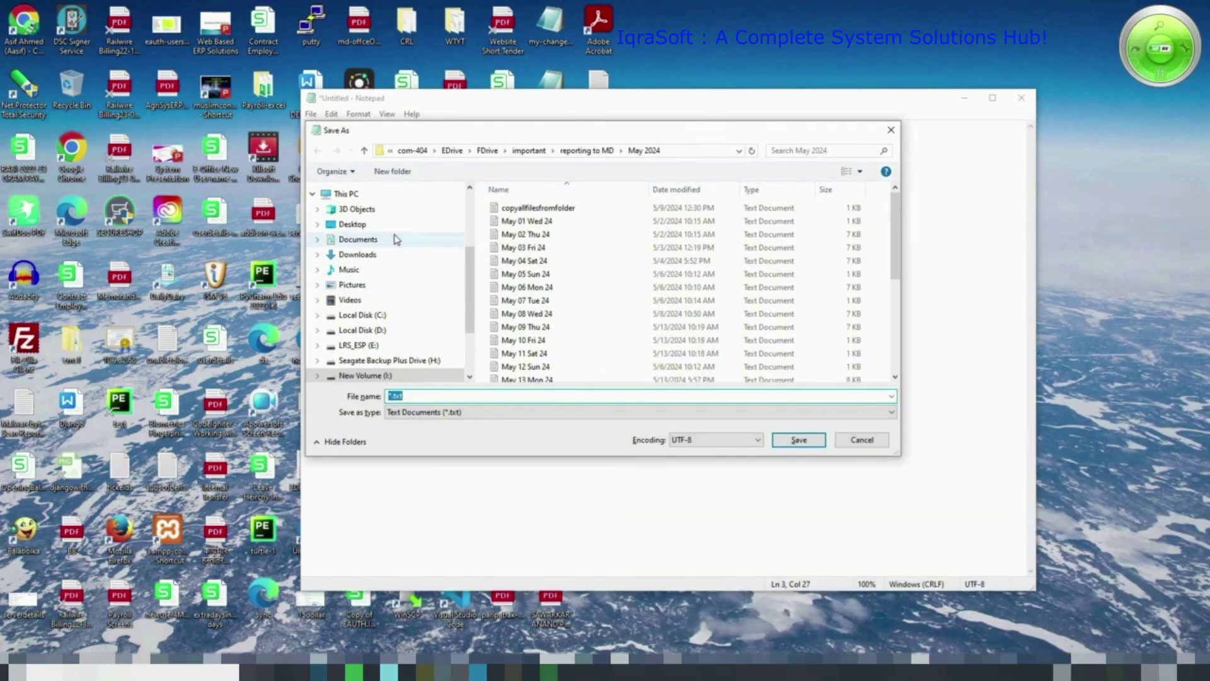
Save the note as DEMO in the Documents folder
left_click(358, 240)
type("DEMO")
key("Return")
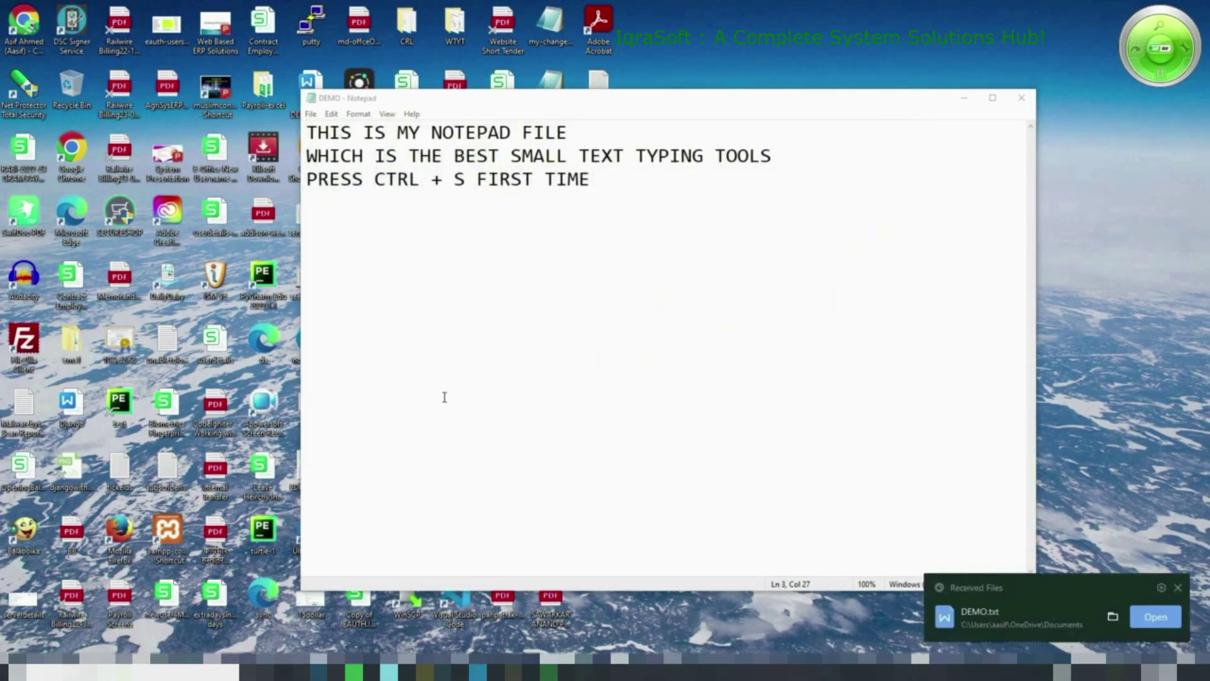
Paste the three-line block until it appears four times, resave DEMO.txt, and close Notepad
left_click(710, 252)
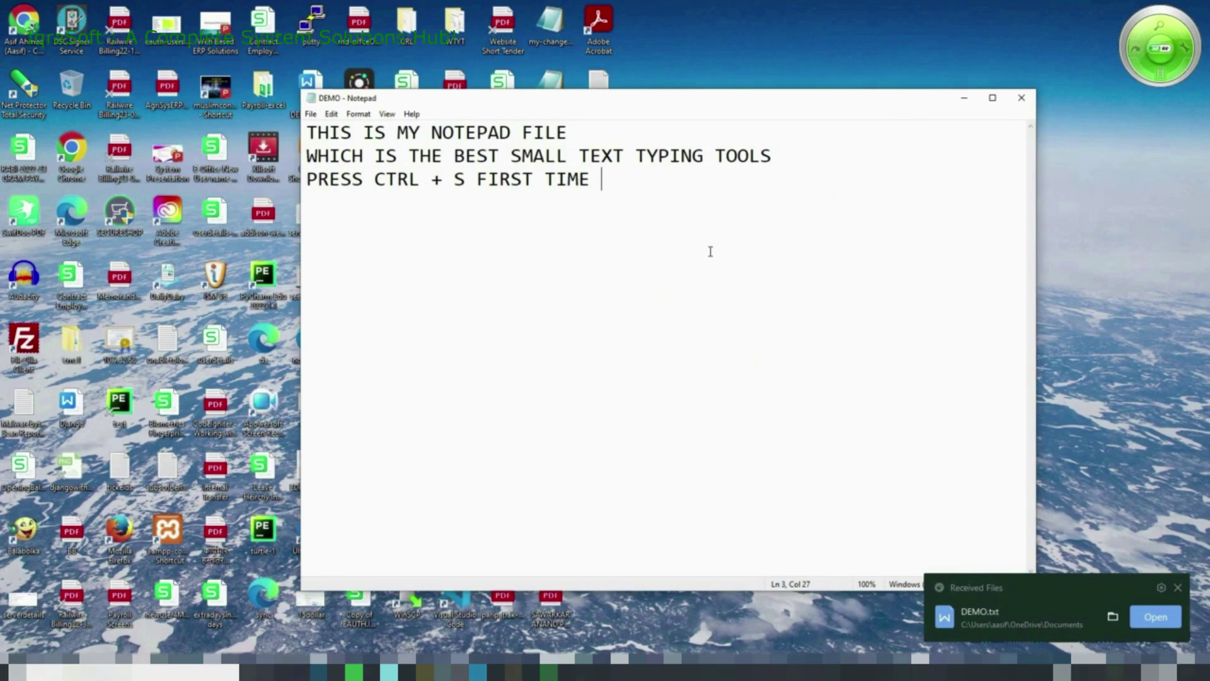
left_click_drag(636, 216, 306, 134)
key("ctrl+c")
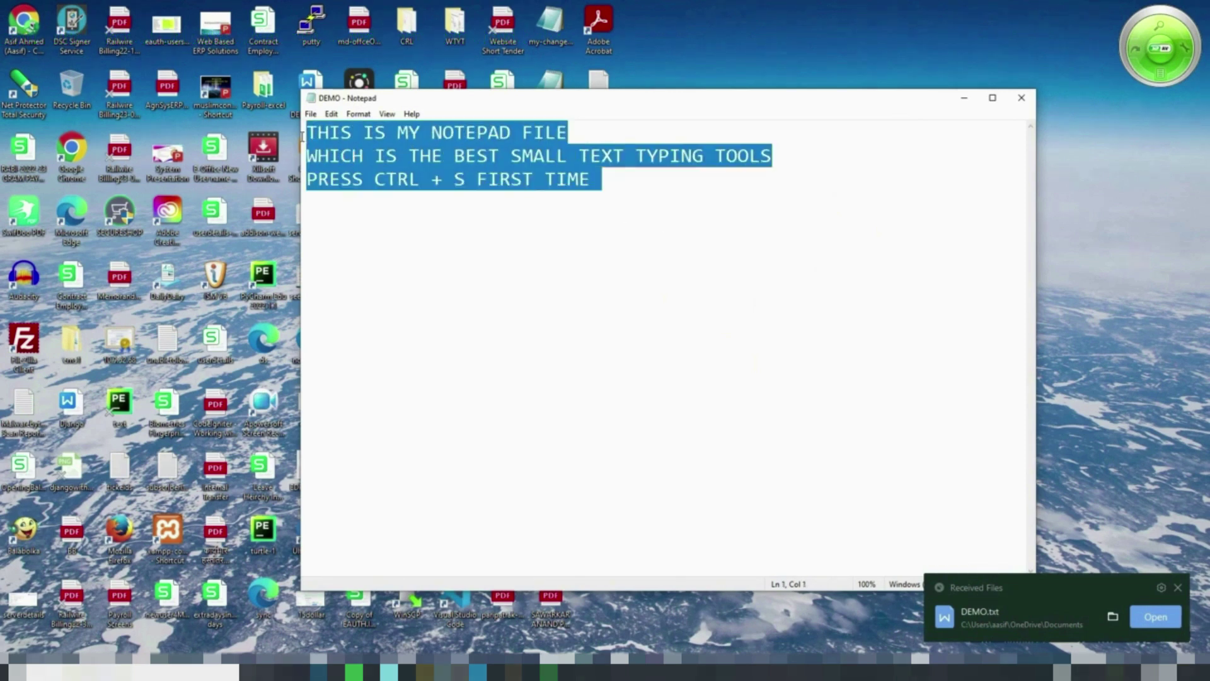
left_click(647, 174)
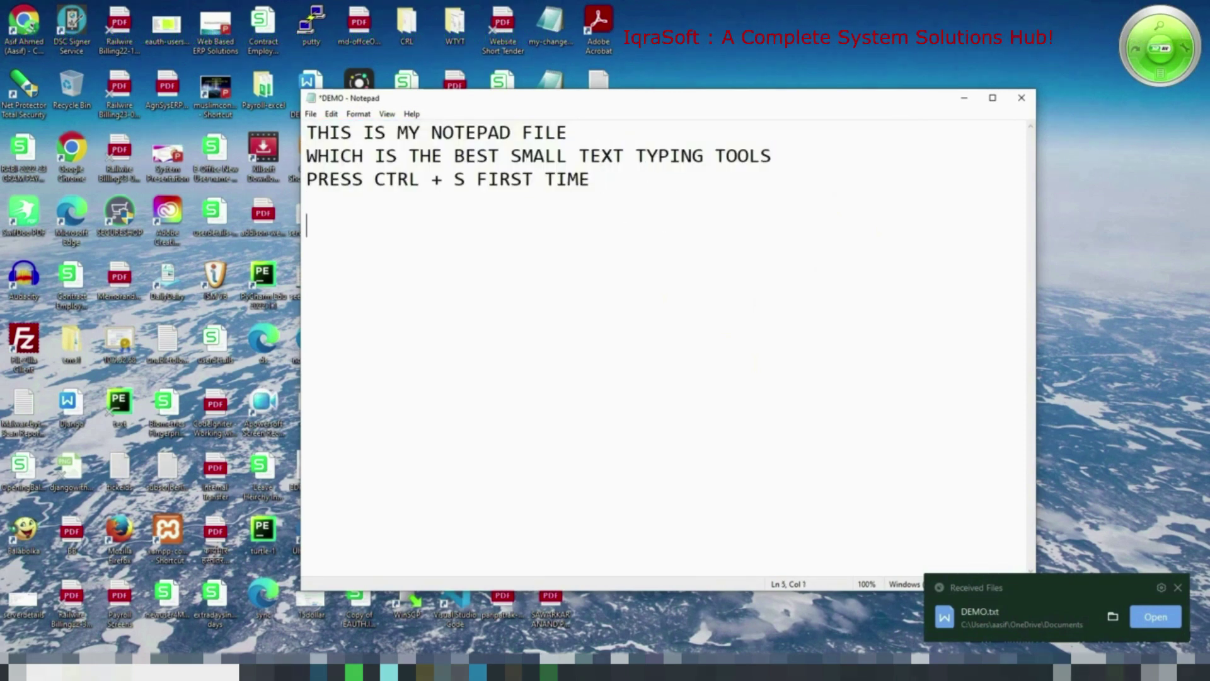
key("ctrl+v")
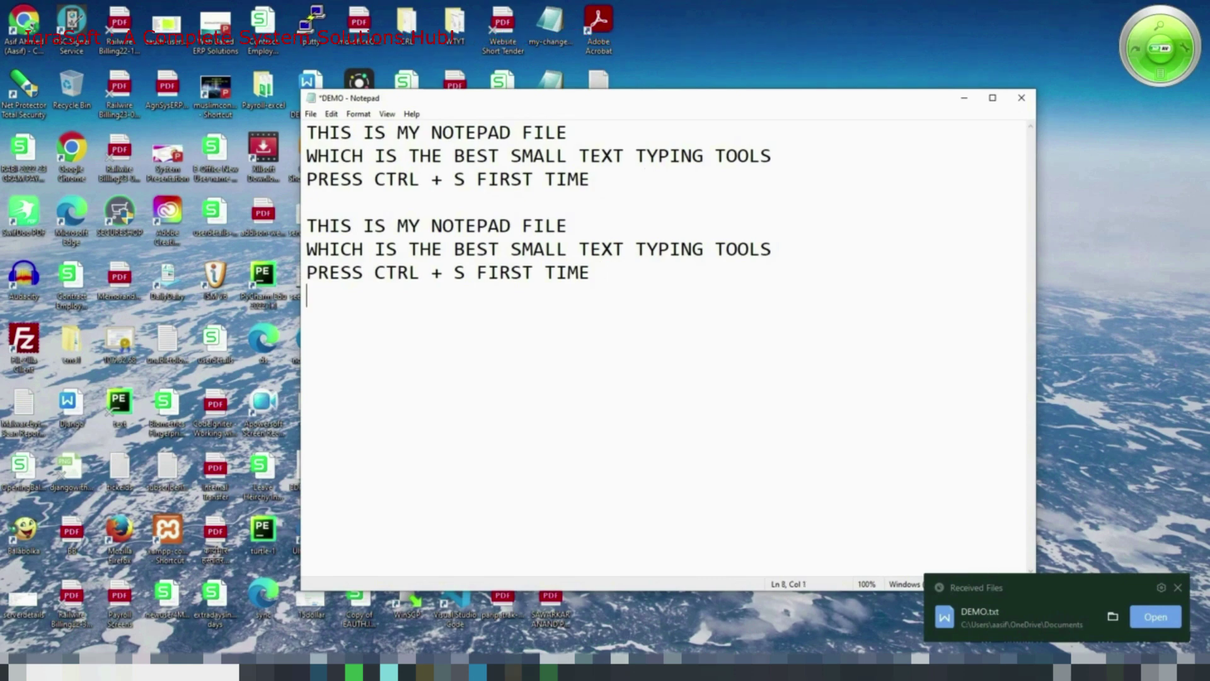
key("Return")
key("ctrl+v")
key("Return")
key("Return")
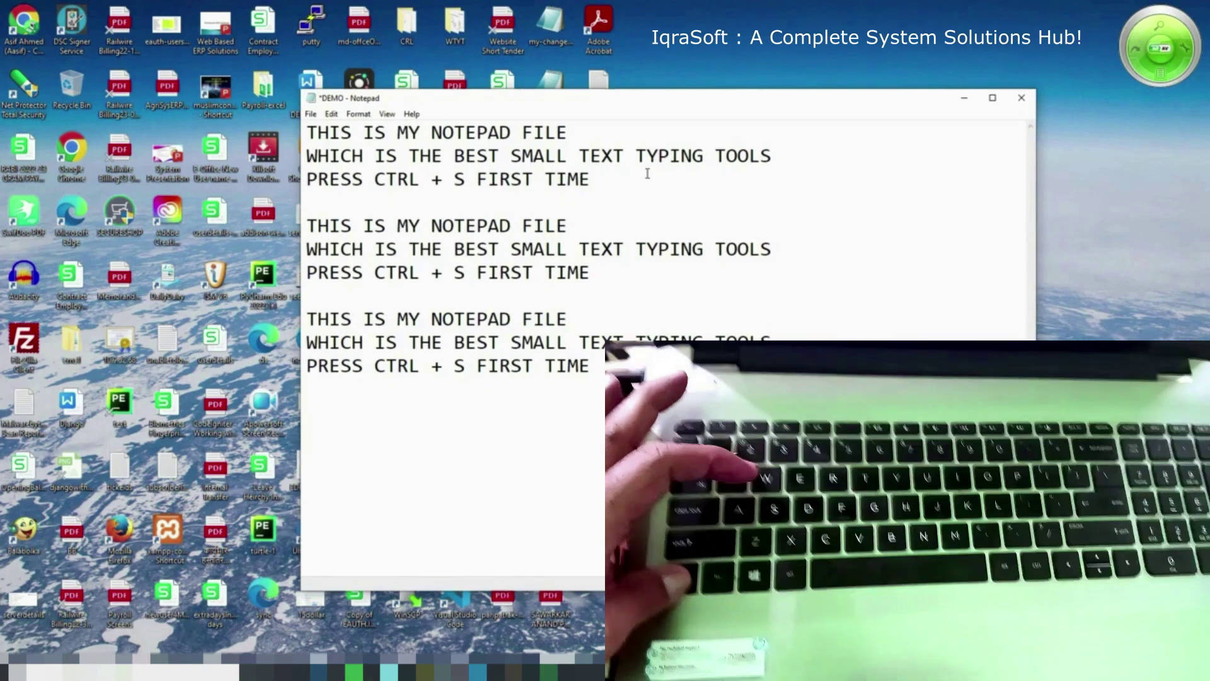
key("ctrl+v")
key("ctrl+s")
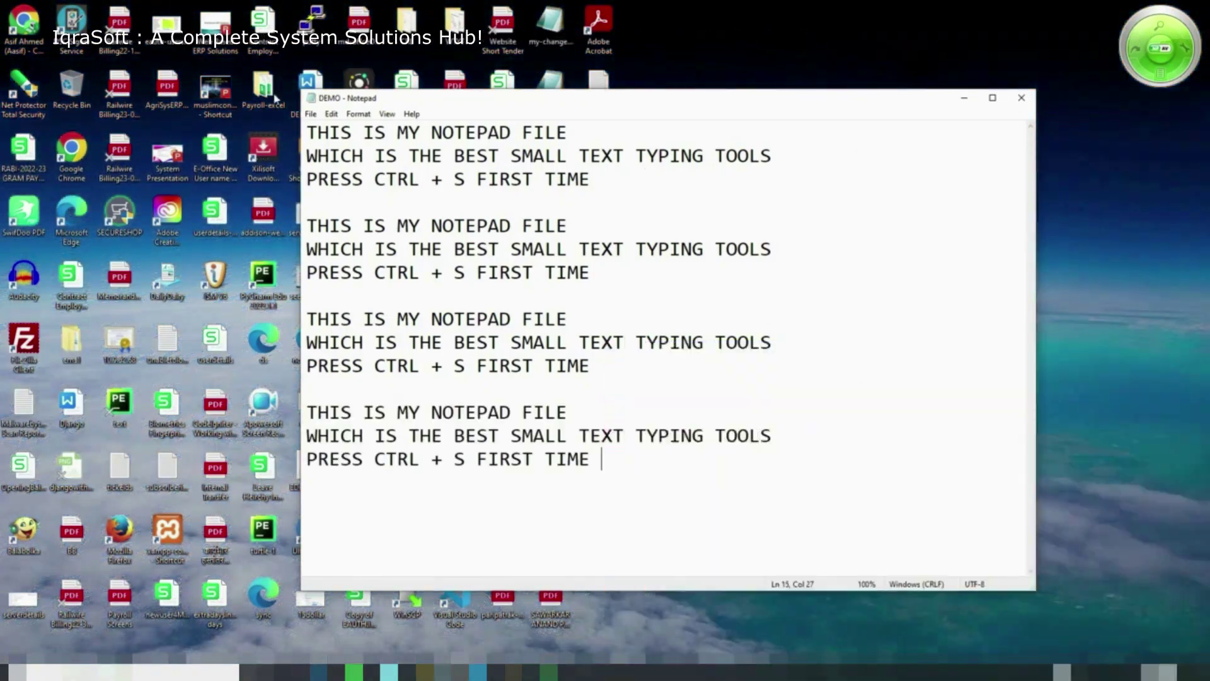
left_click(1022, 99)
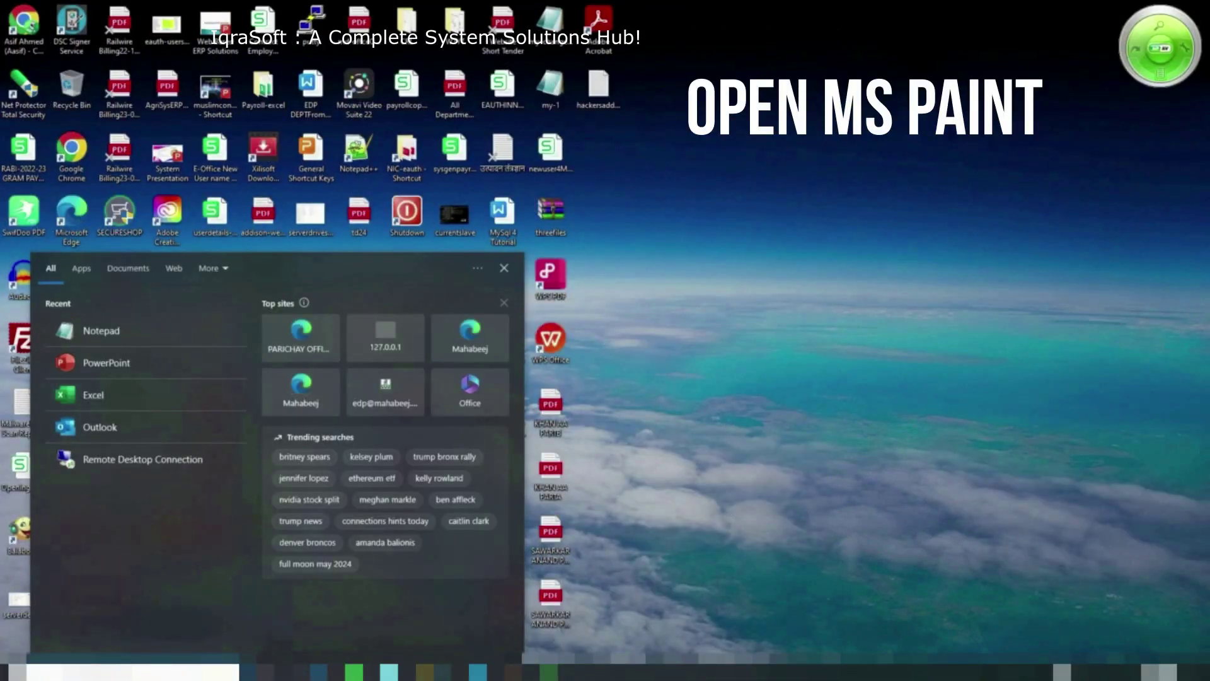
Launch Paint via search and show Chrome's image results for COMPUTERS
type("PAINT")
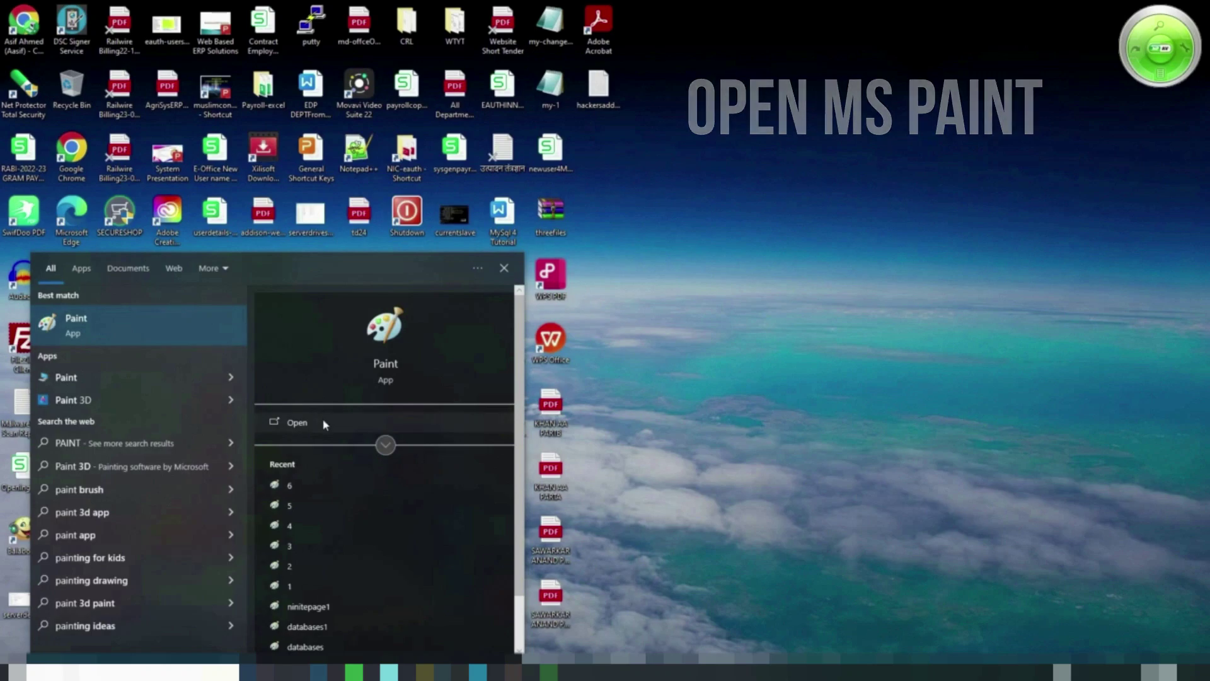
left_click(321, 422)
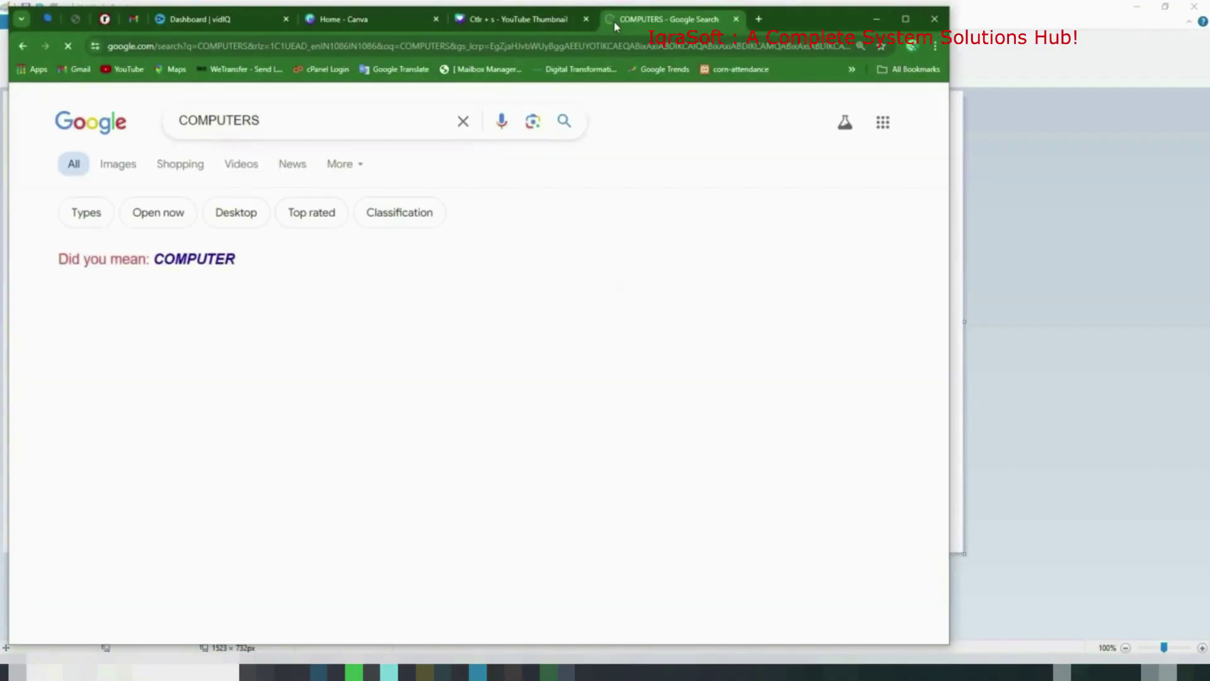
left_click(110, 167)
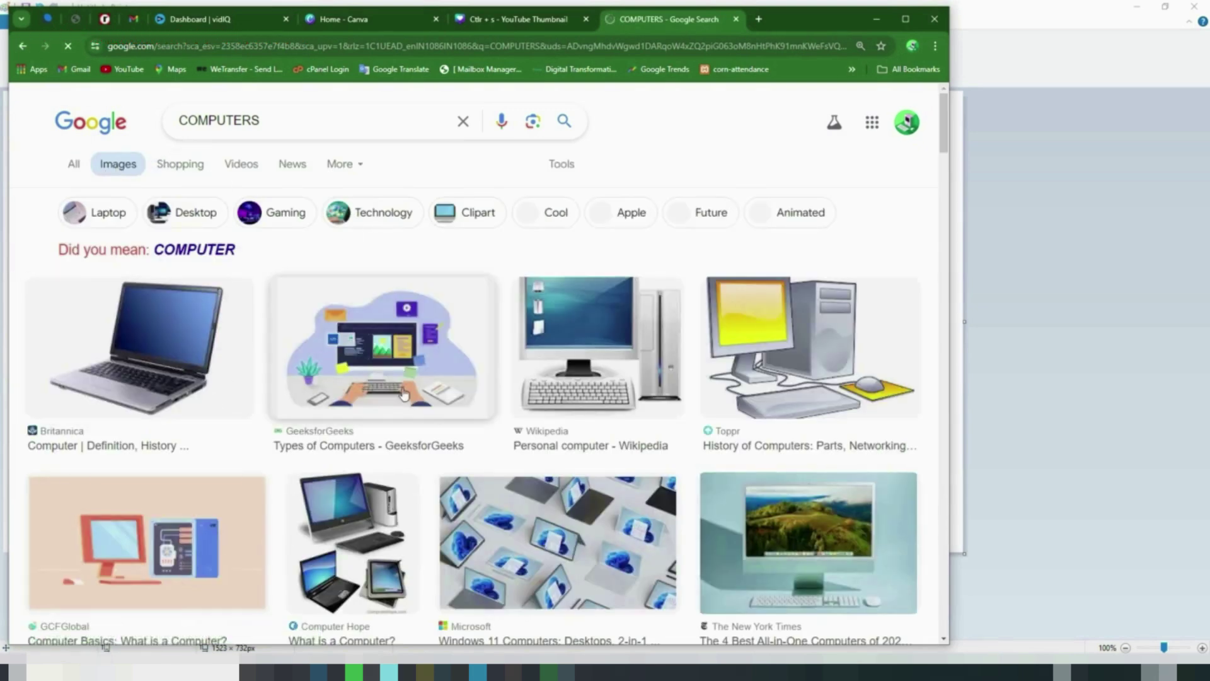
Copy the Computer Hope computers picture and bring the blank Paint canvas forward
right_click(421, 353)
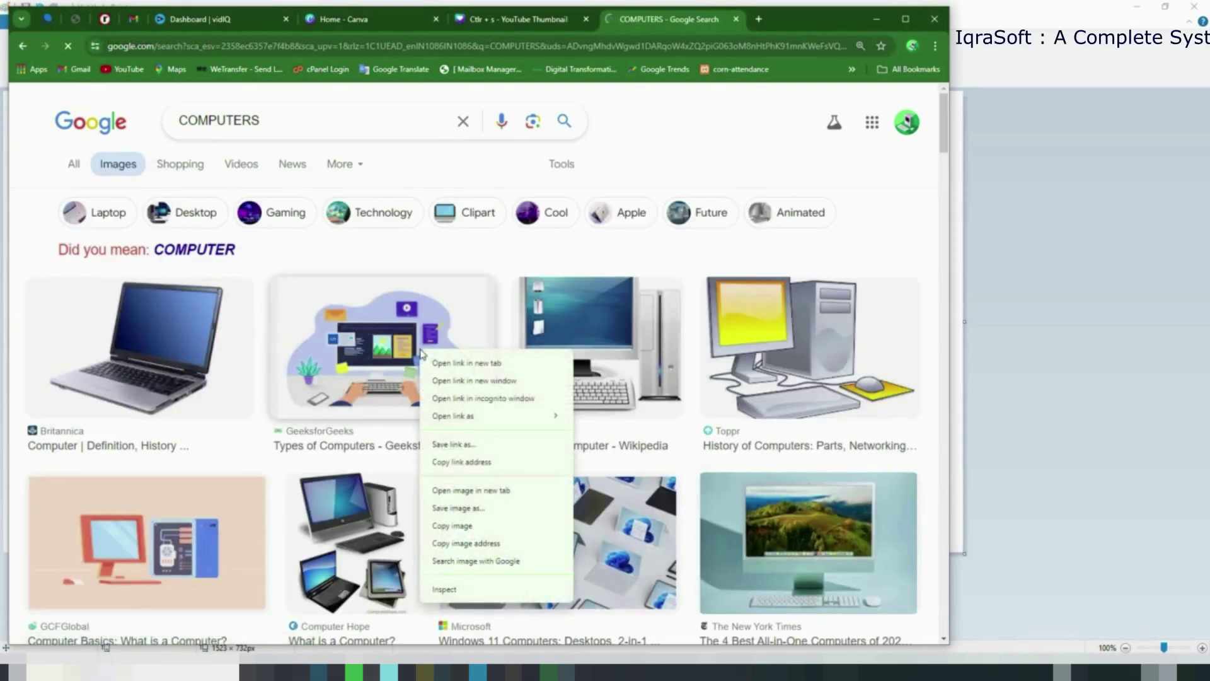
right_click(135, 351)
right_click(506, 541)
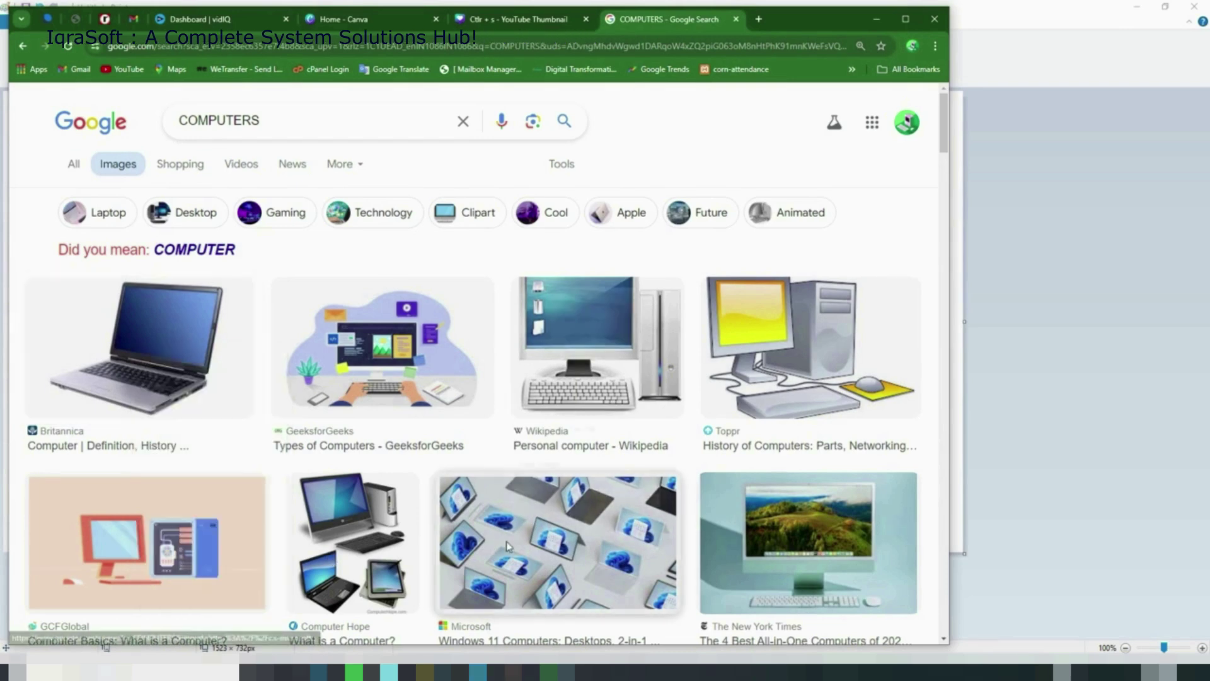
right_click(357, 568)
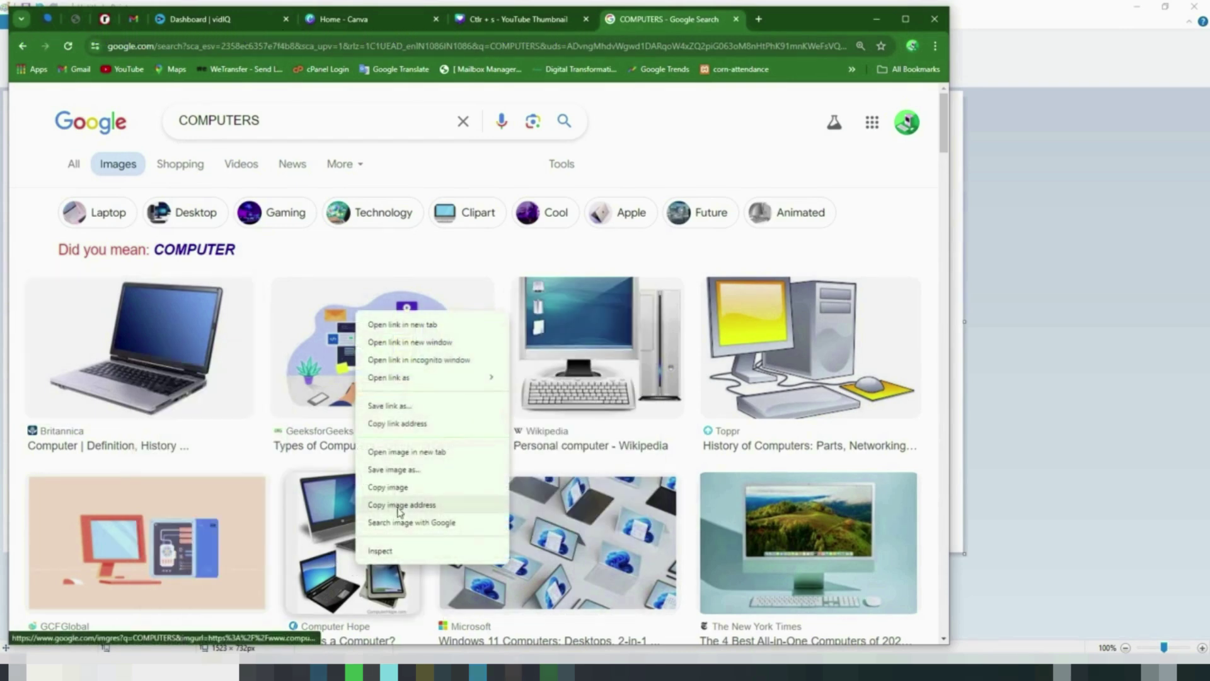
left_click(400, 488)
left_click(566, 671)
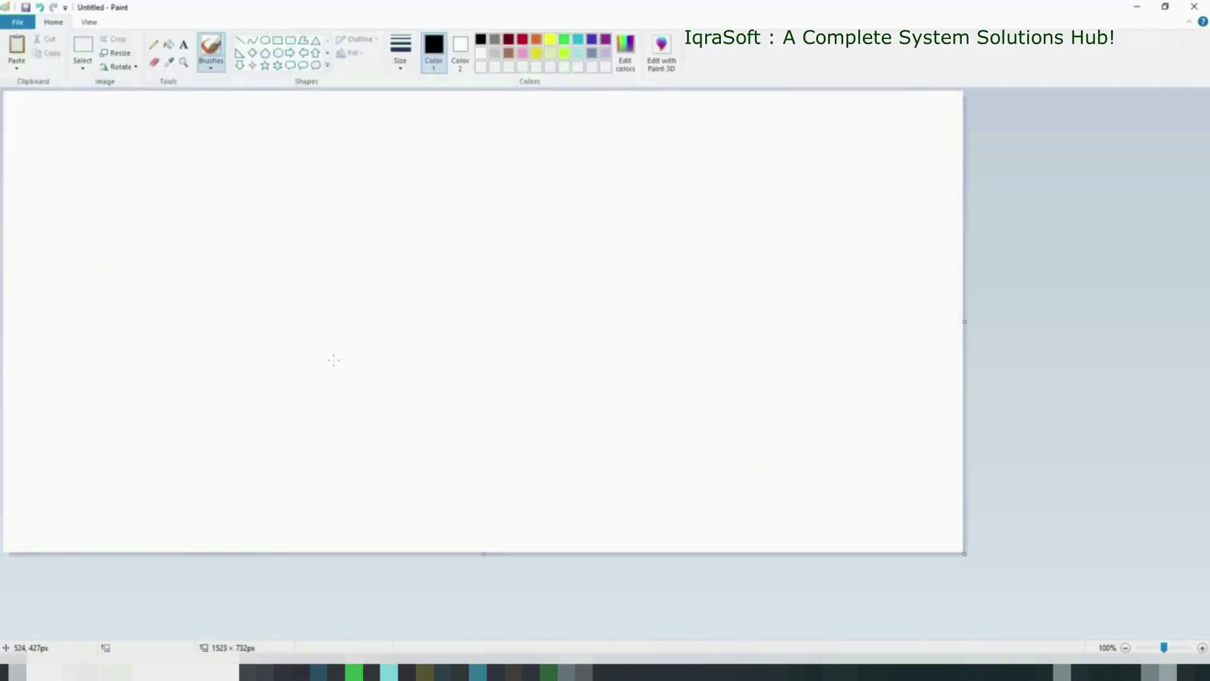
Paste the Computer Hope picture slightly in from the canvas corner, then minimize Paint
key("ctrl+v")
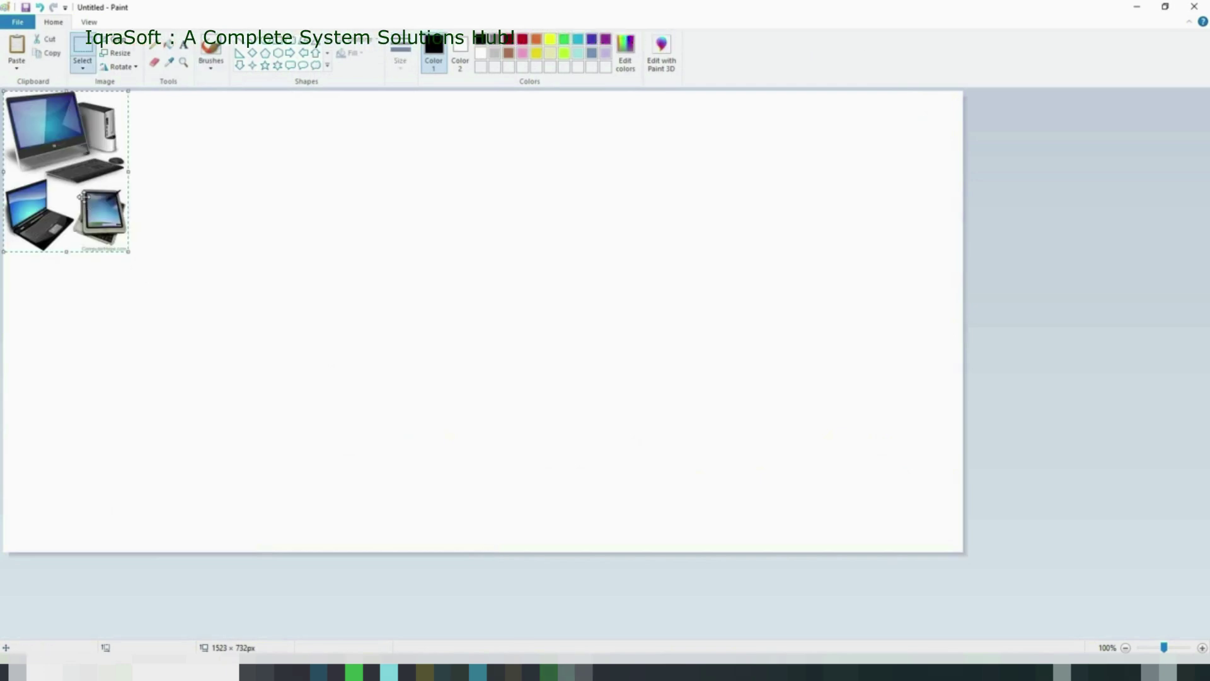
left_click_drag(90, 186, 143, 220)
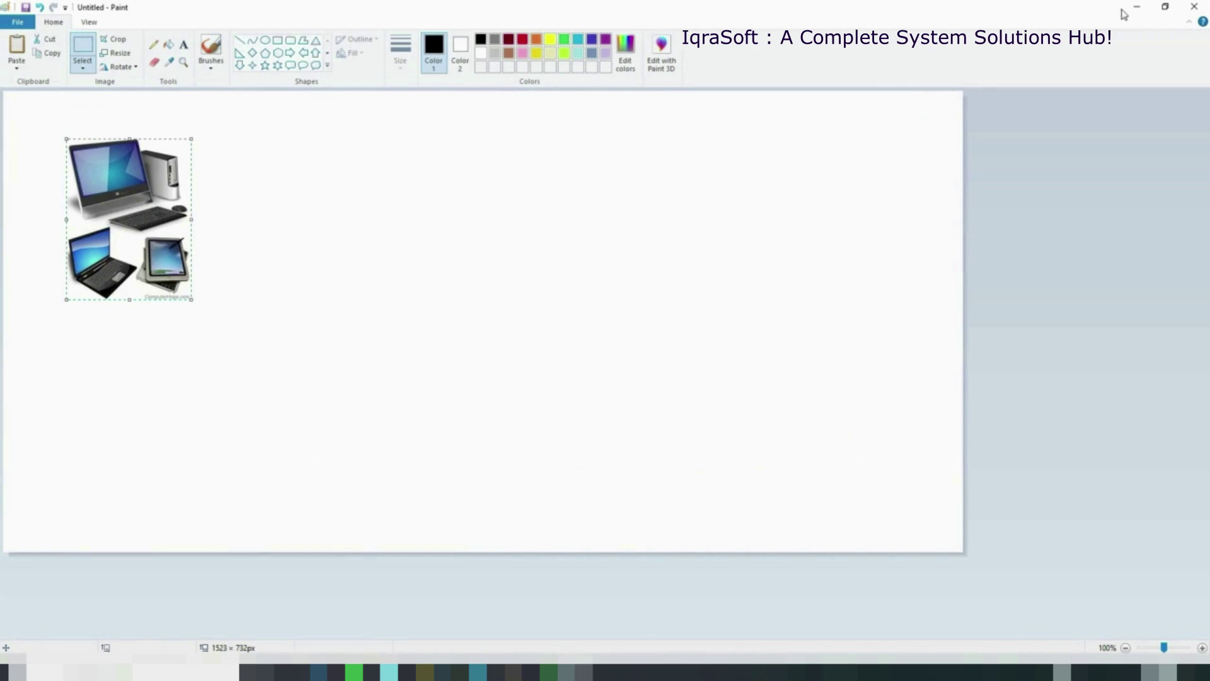
left_click(1136, 7)
scroll(643, 466, "down", 5)
scroll(643, 466, "down", 5)
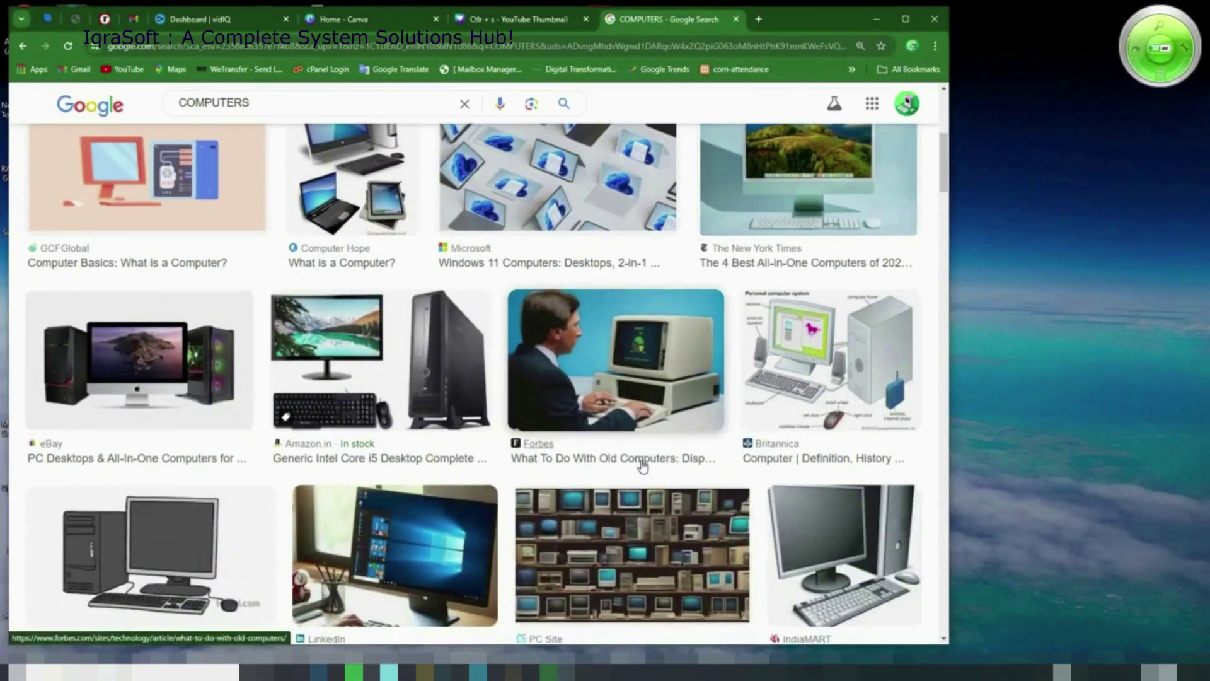
Find and copy the Amazon gaming-PC image in the COMPUTERS results
scroll(637, 466, "down", 7)
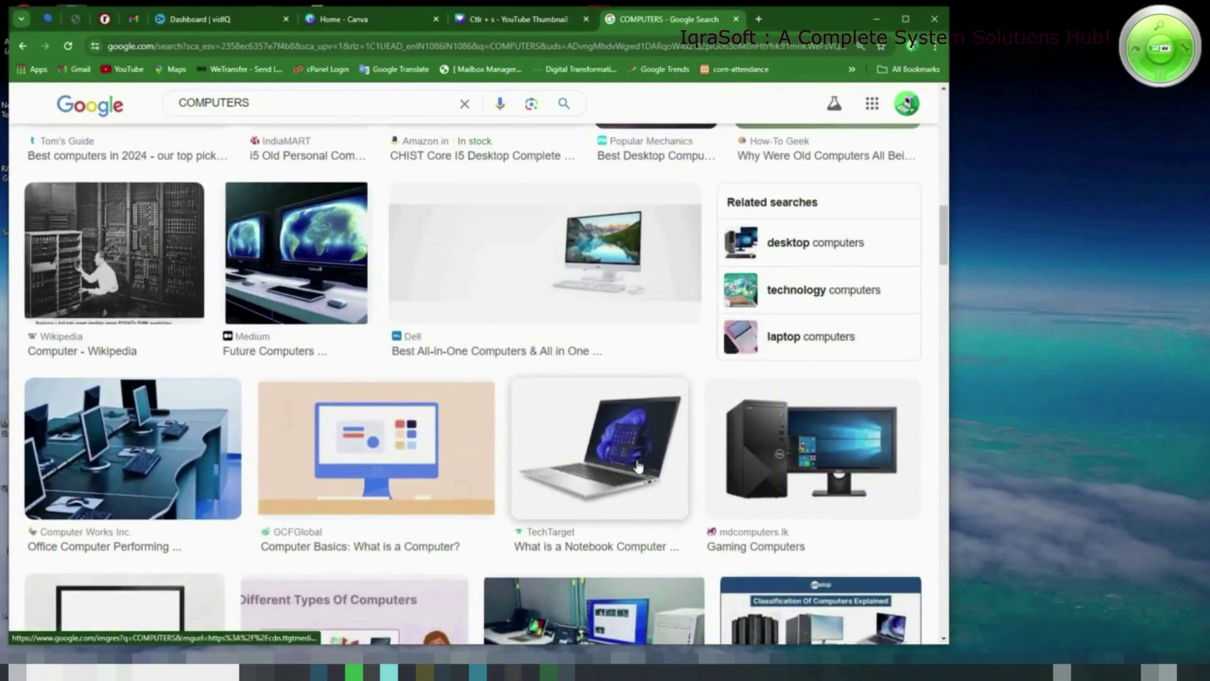
scroll(638, 467, "down", 4)
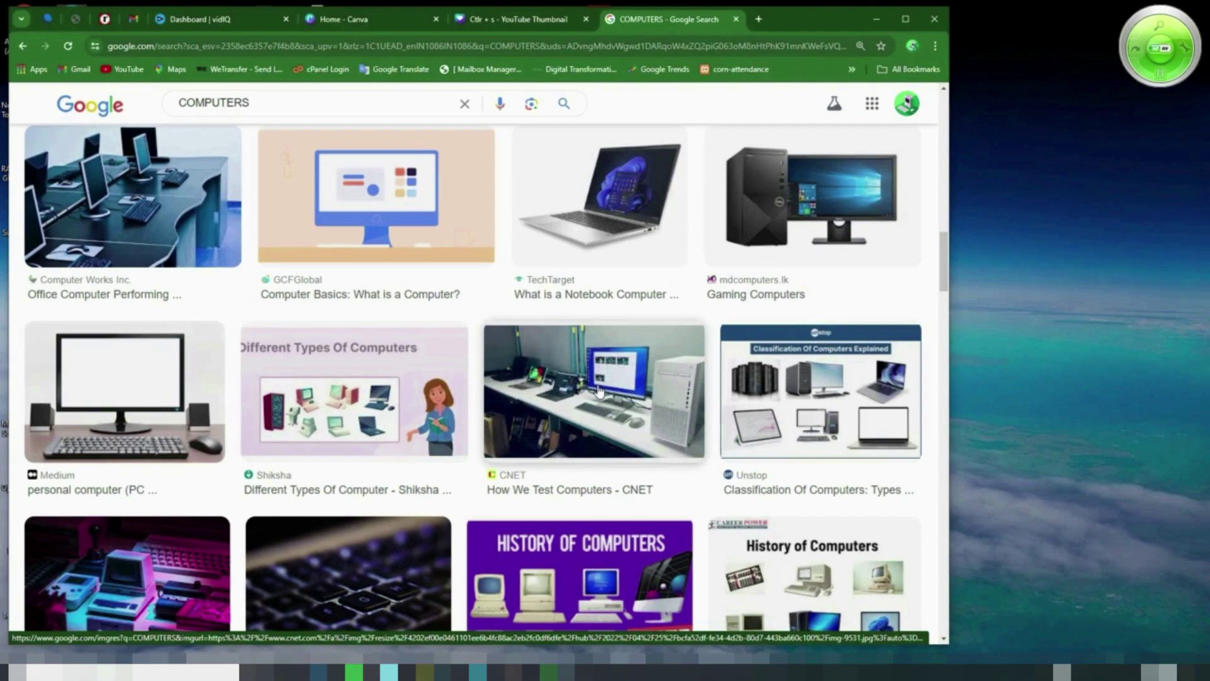
scroll(599, 391, "down", 2)
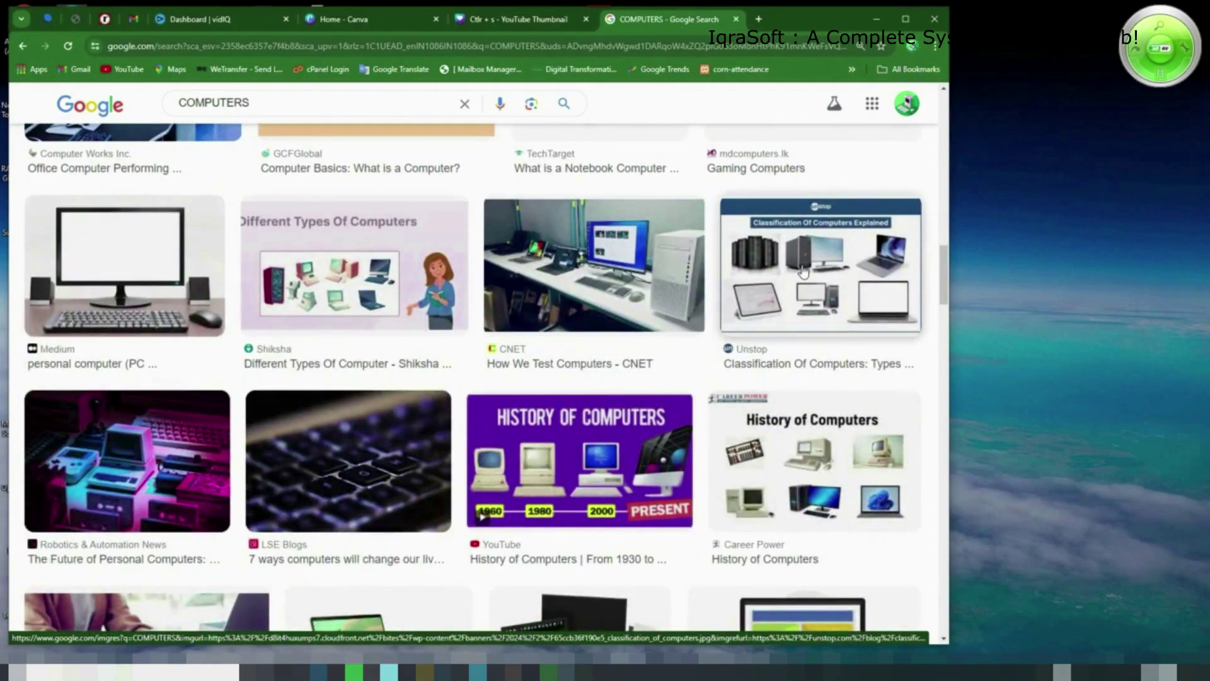
scroll(803, 271, "down", 4)
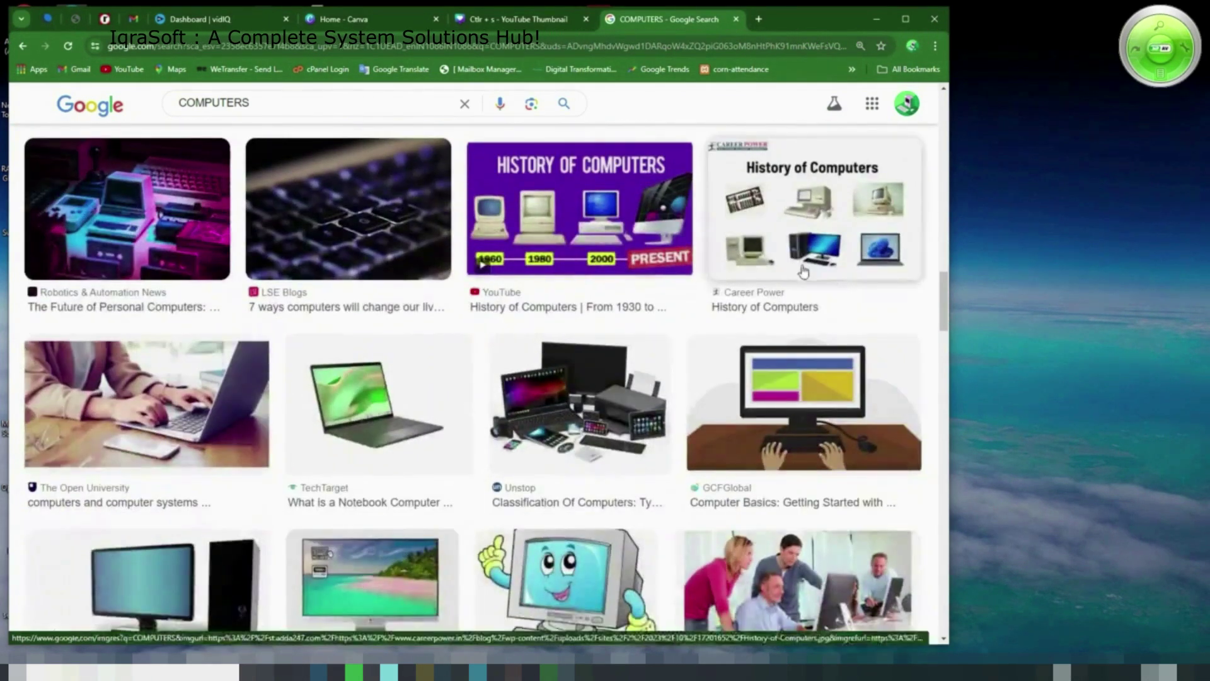
scroll(697, 513, "down", 3)
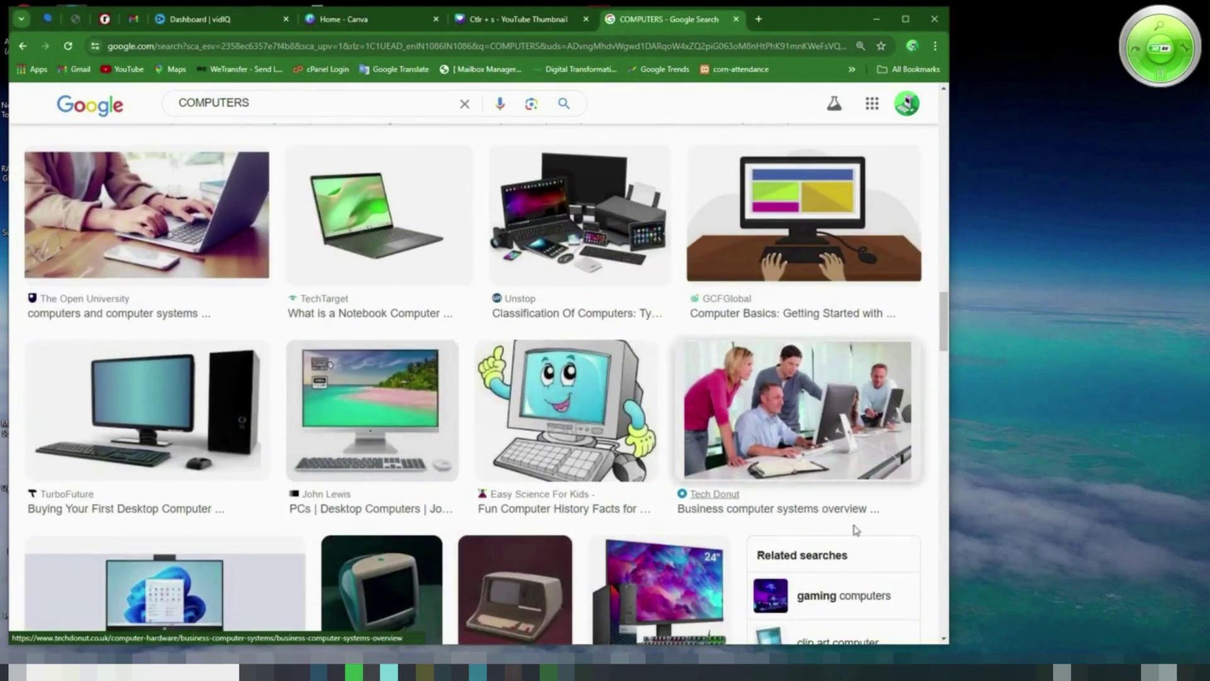
scroll(428, 435, "down", 5)
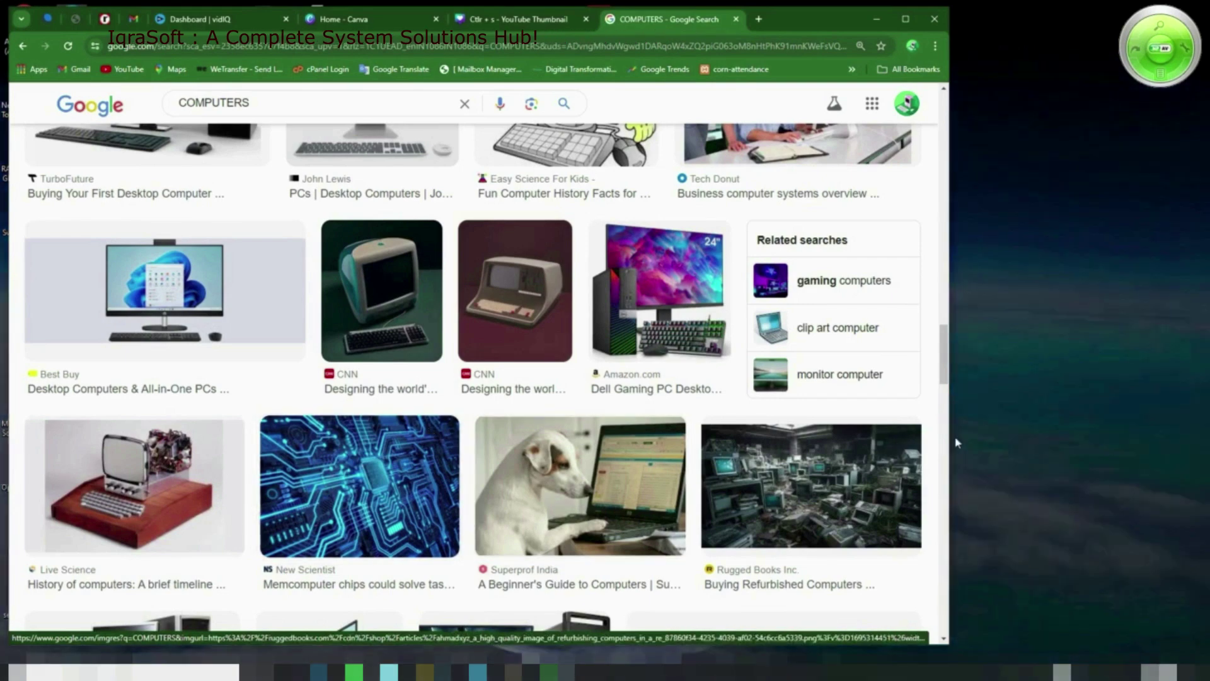
scroll(742, 385, "up", 4)
scroll(742, 386, "up", 2)
scroll(792, 517, "down", 2)
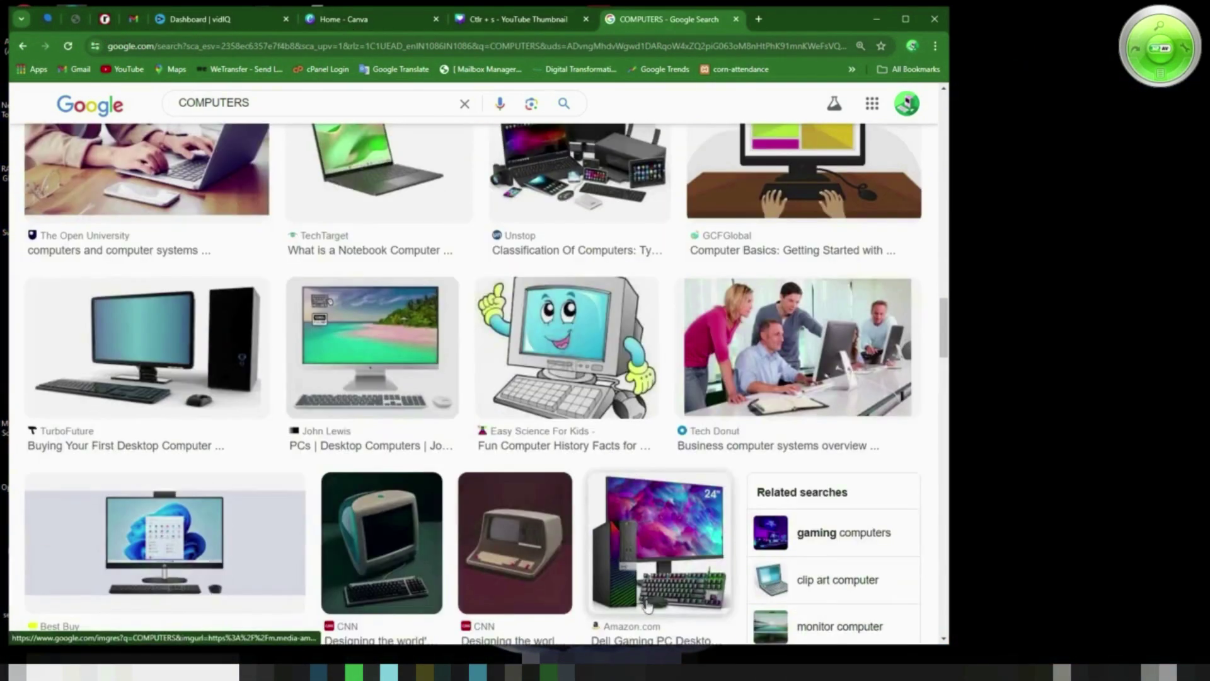
right_click(655, 560)
left_click(677, 494)
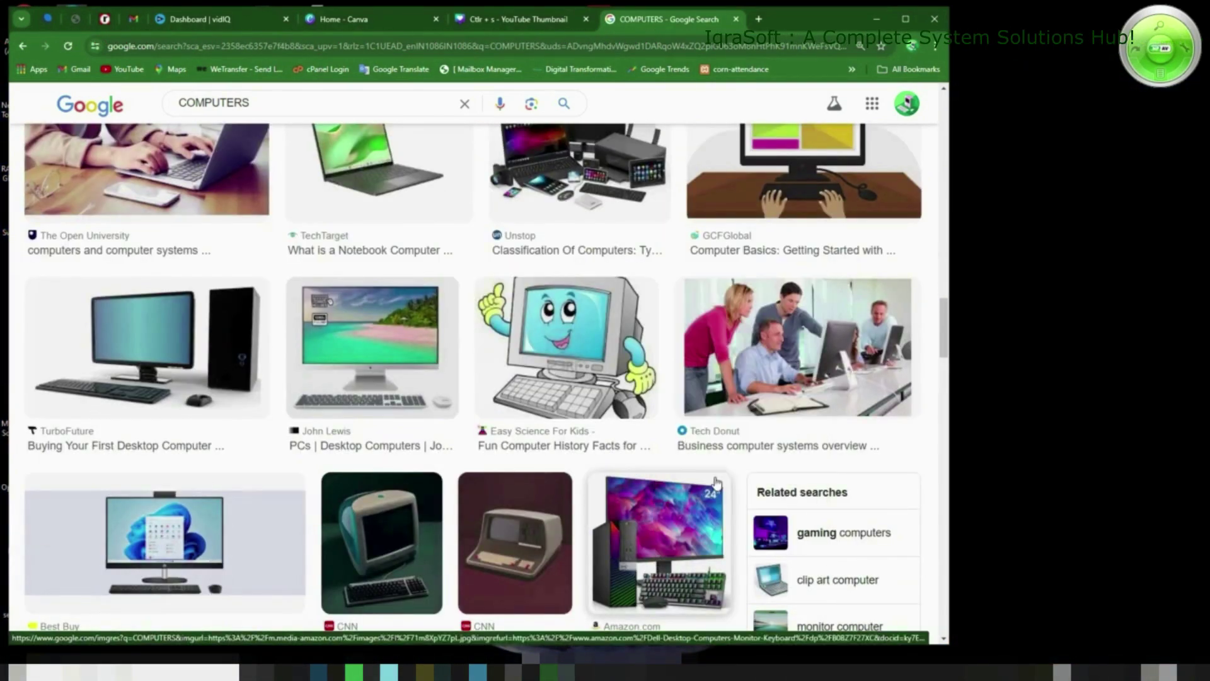
Paste the gaming-PC image into Paint beside the first computers picture
key("alt+Tab")
key("ctrl+v")
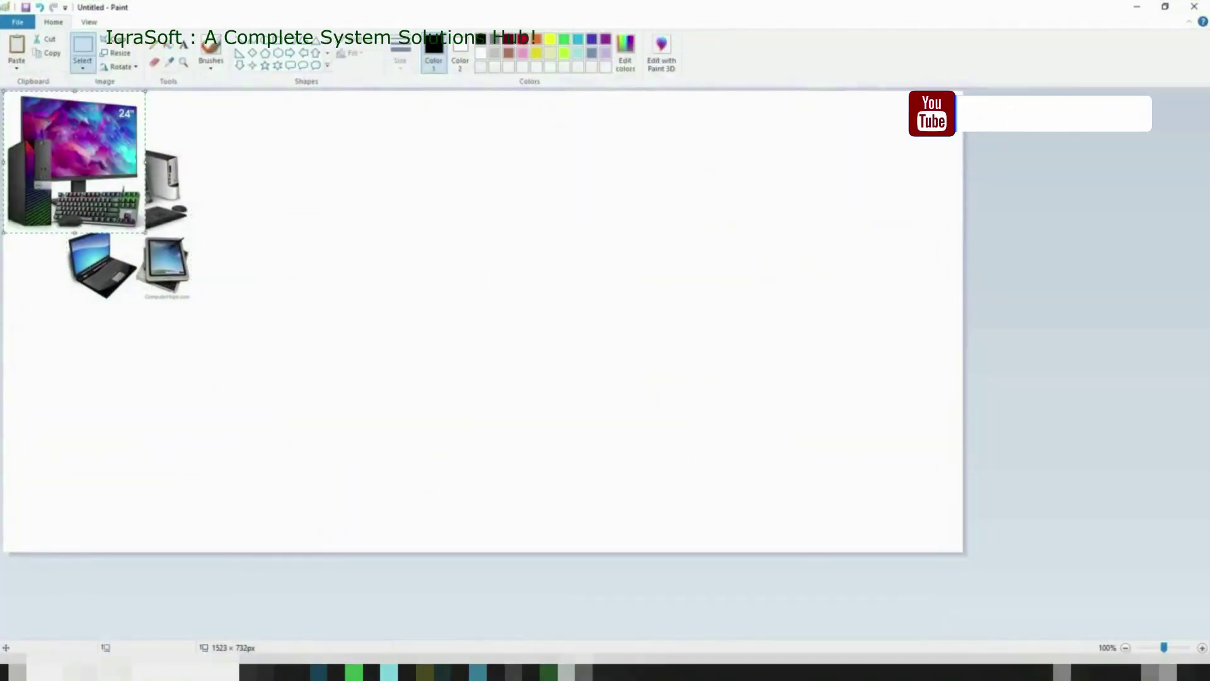
left_click_drag(105, 157, 308, 222)
Shrink the canvas to 629 × 397 px and draw a rounded rectangle around both pictures
left_click_drag(964, 556, 401, 342)
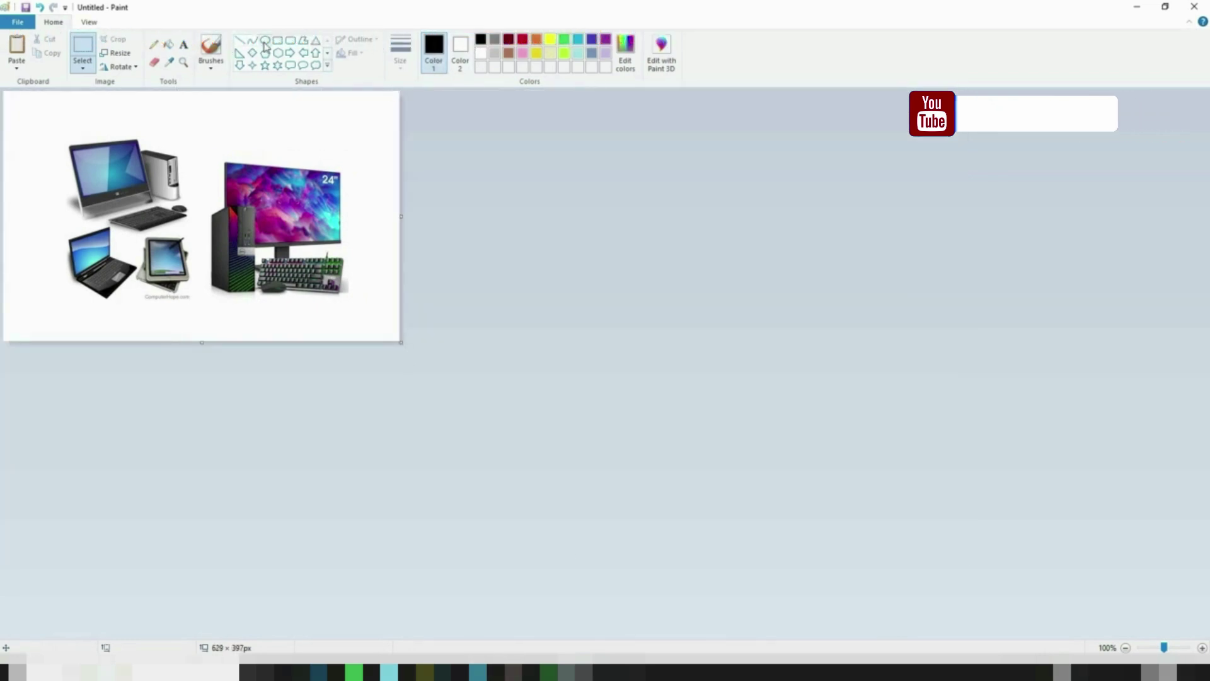
left_click(277, 41)
left_click_drag(37, 118, 370, 312)
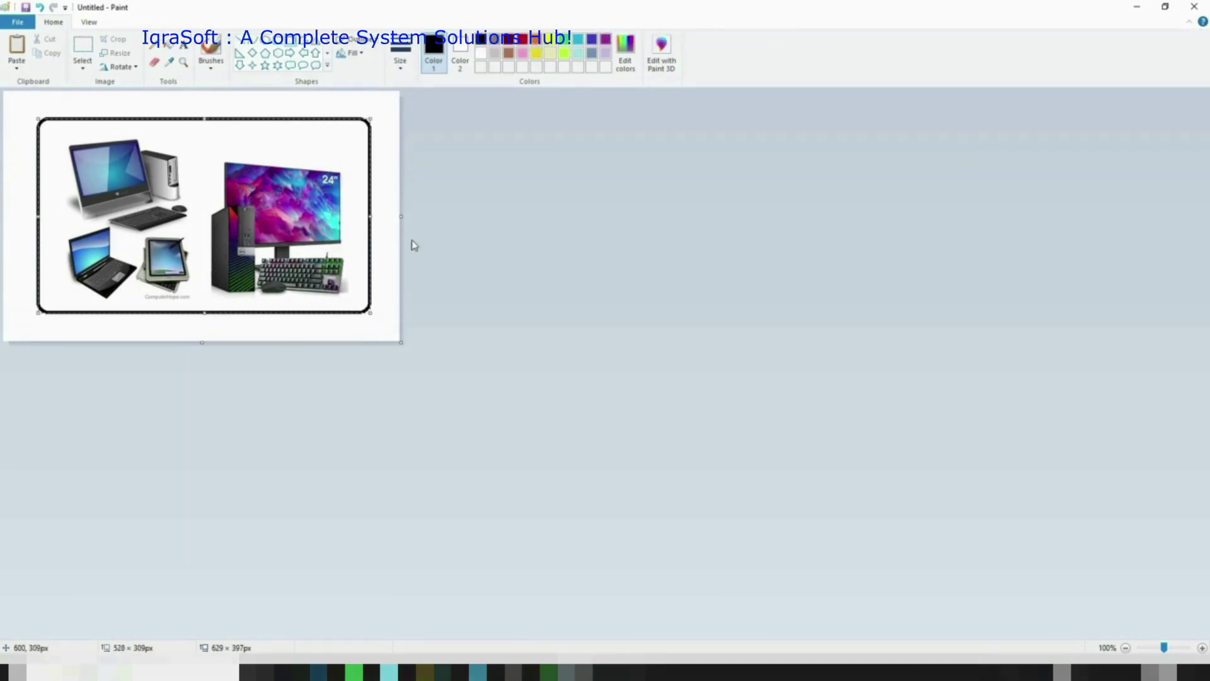
Fill the background outside the rounded frame with orange
left_click(169, 46)
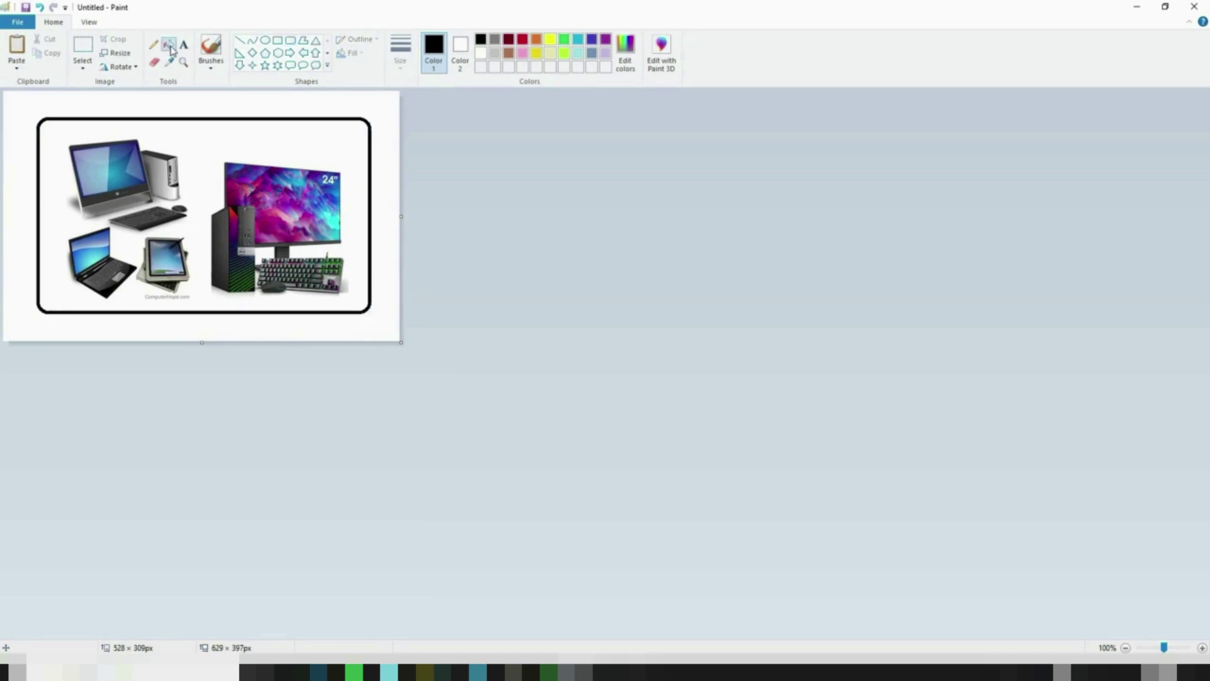
left_click(536, 41)
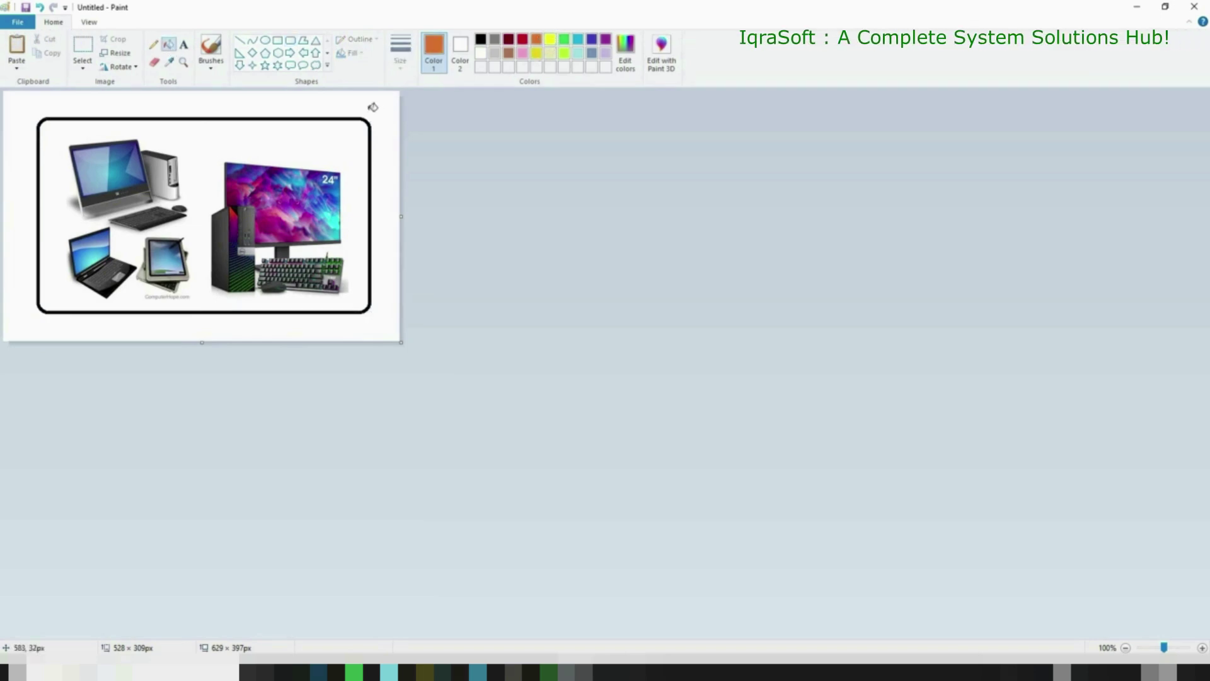
left_click(370, 102)
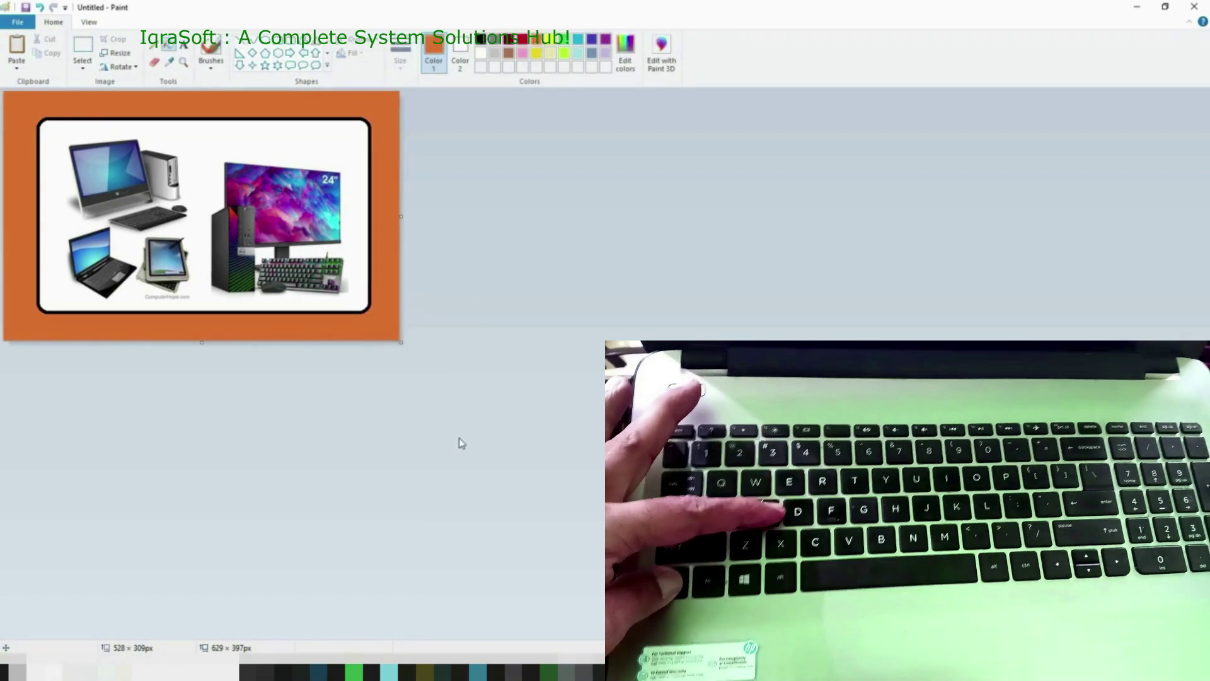
Save the framed picture as mypic.png in the Pictures folder
key("ctrl+s")
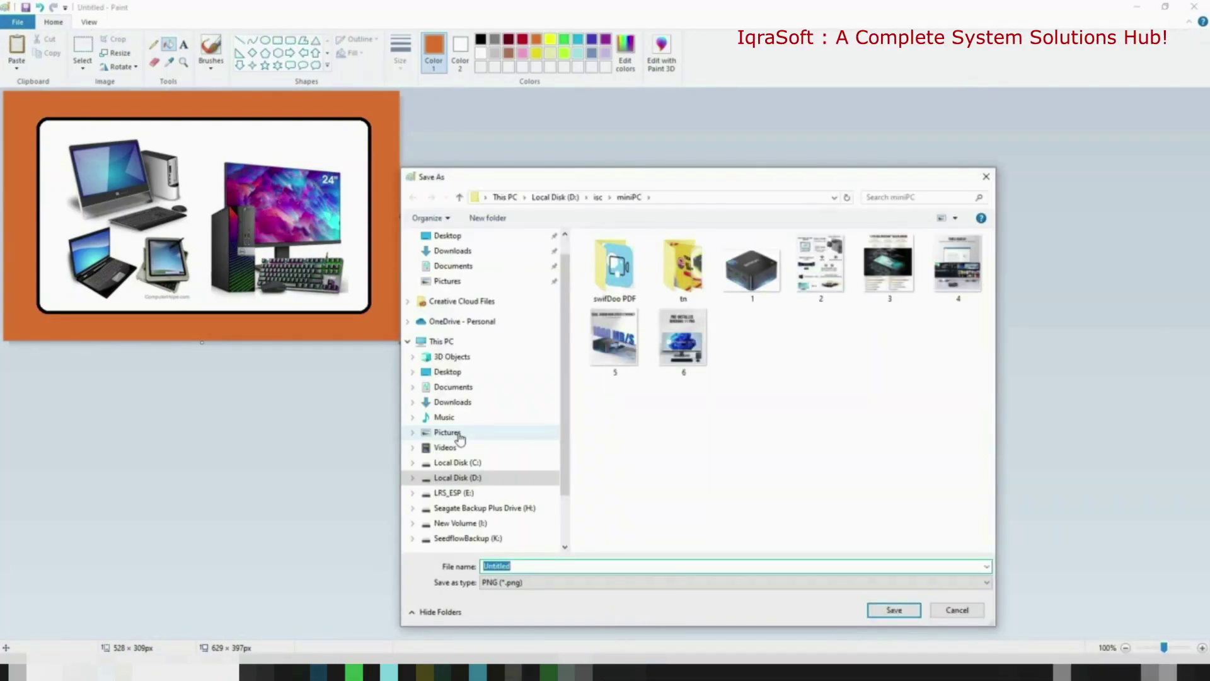
type("mypic")
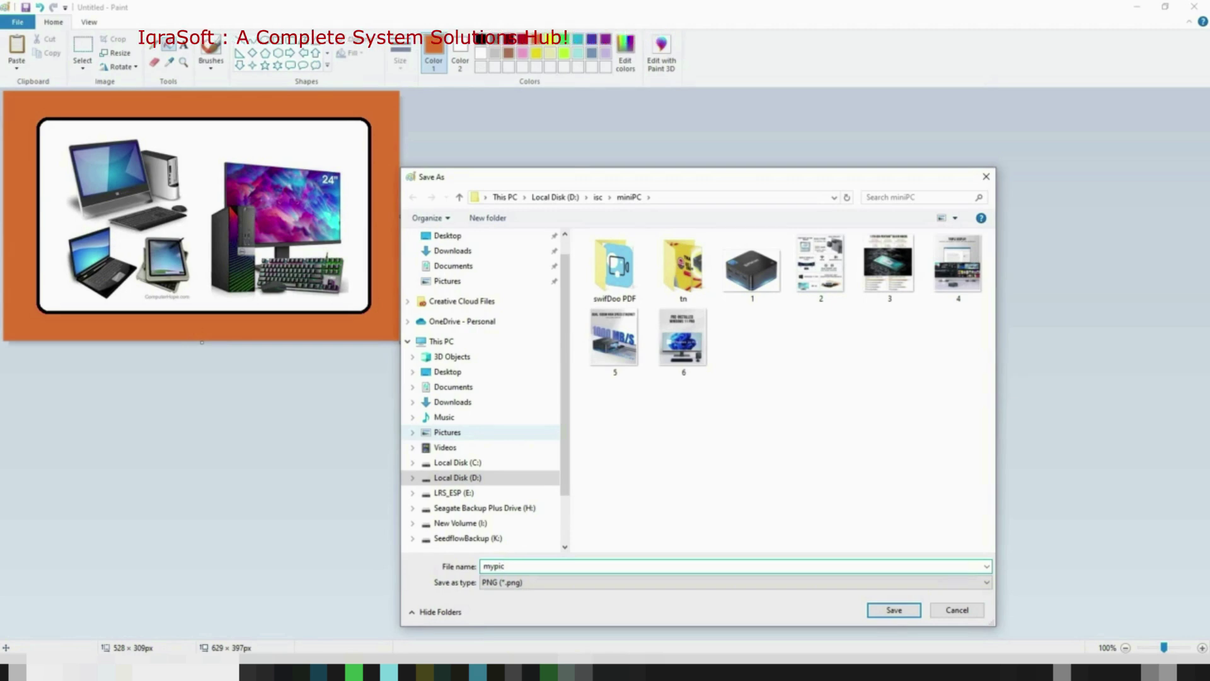
left_click(452, 284)
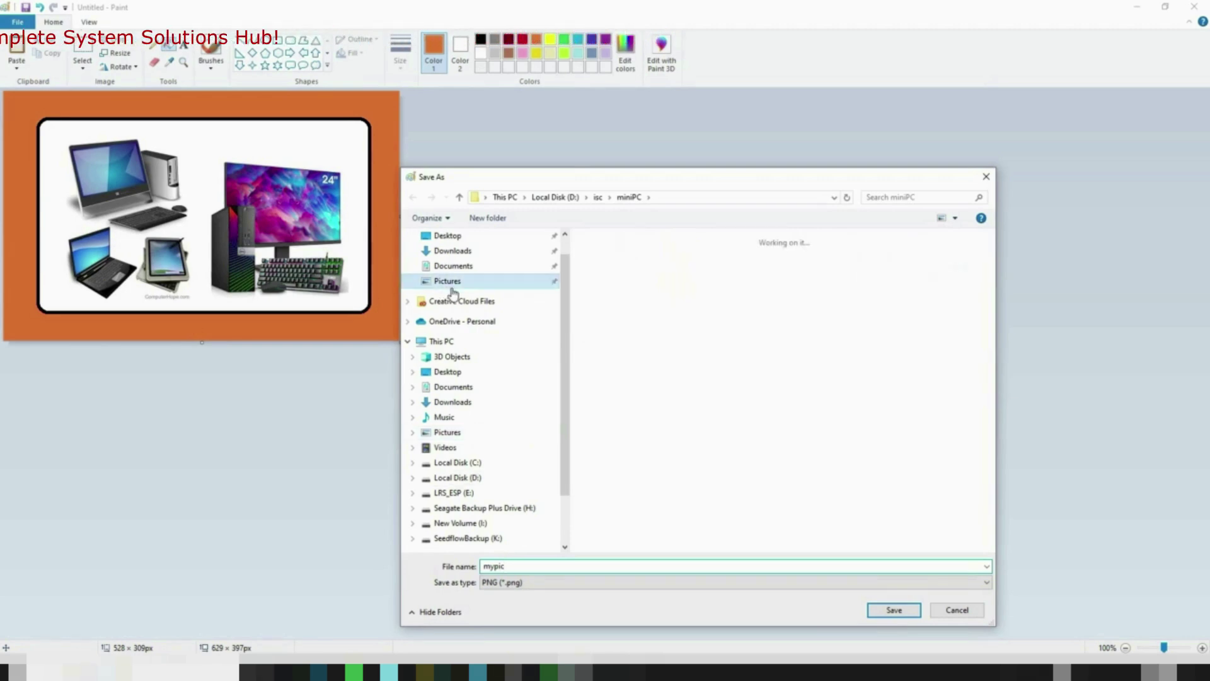
left_click(906, 612)
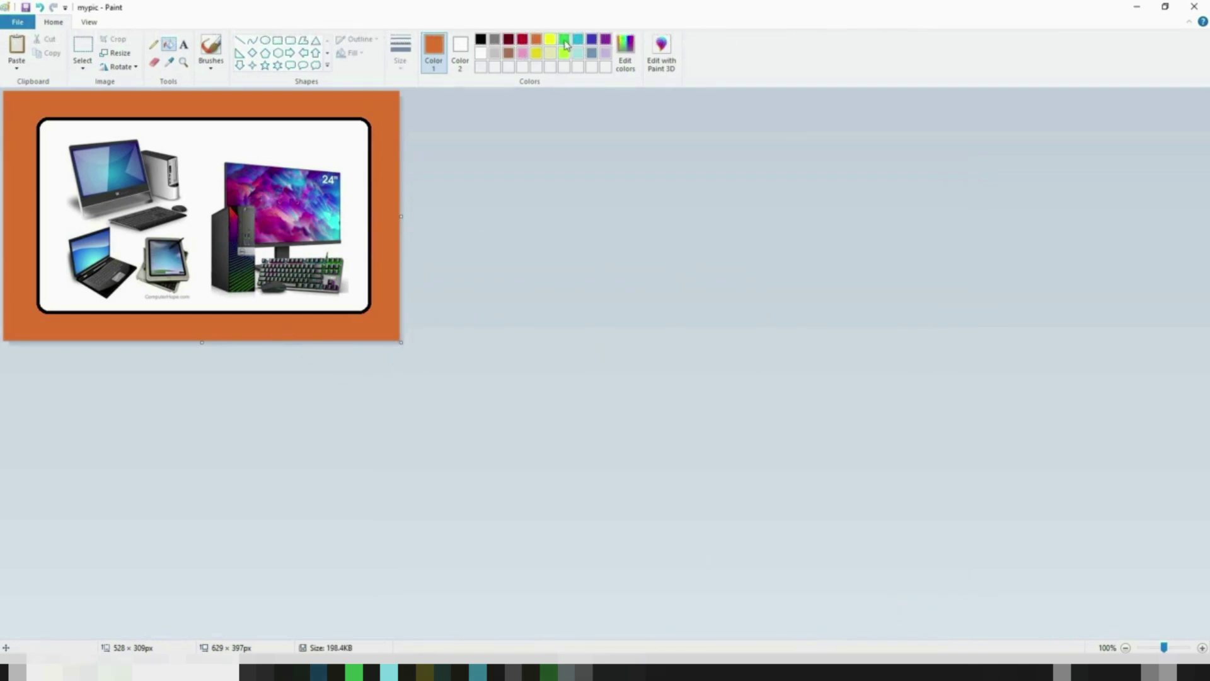
Refill the border green, brown, light grey, and finally light cyan
left_click(381, 103)
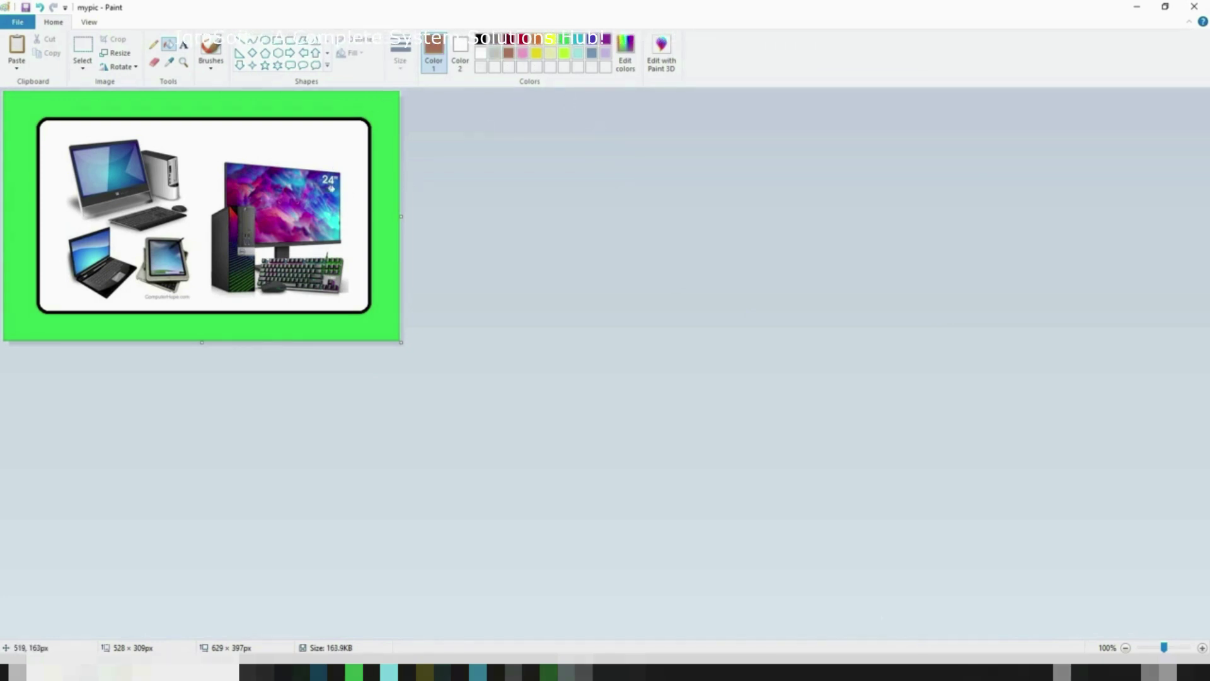
left_click(385, 104)
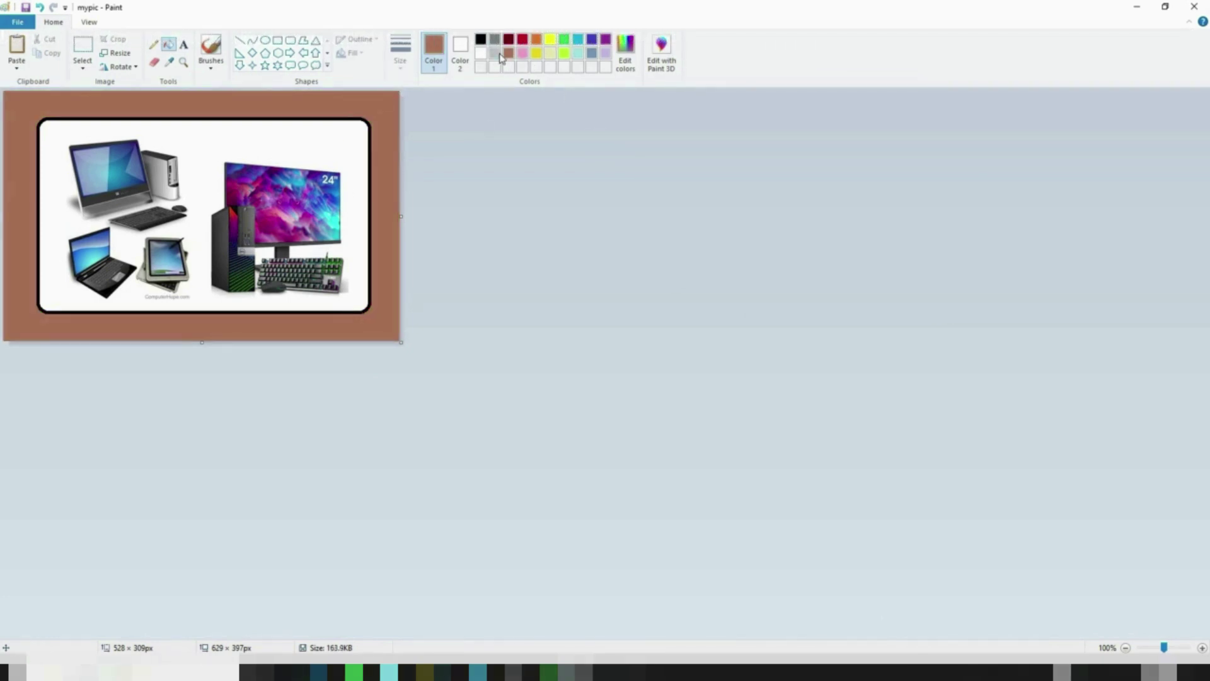
left_click(387, 104)
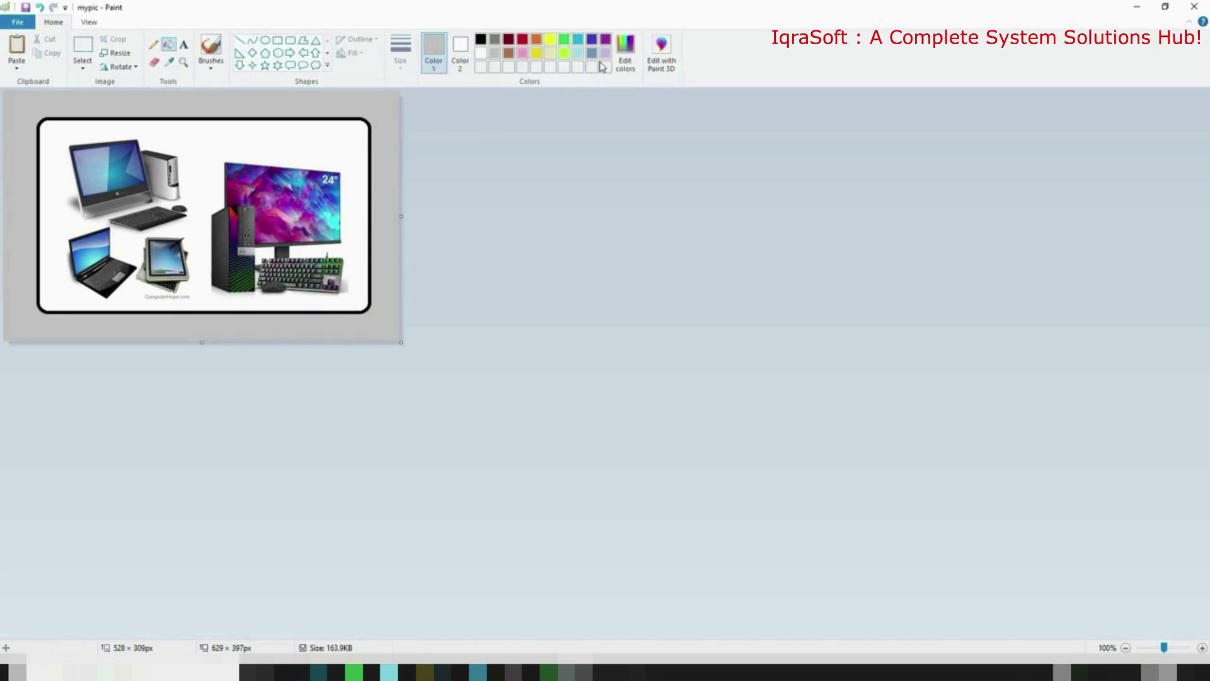
left_click(370, 111)
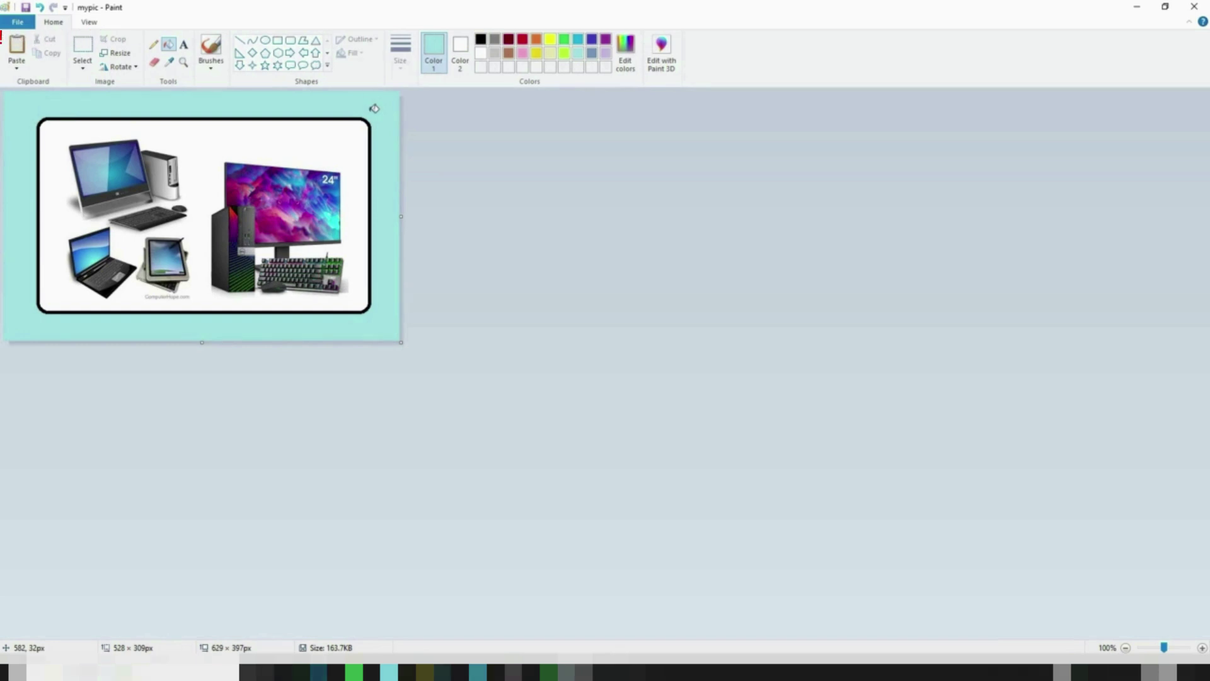
left_click(184, 45)
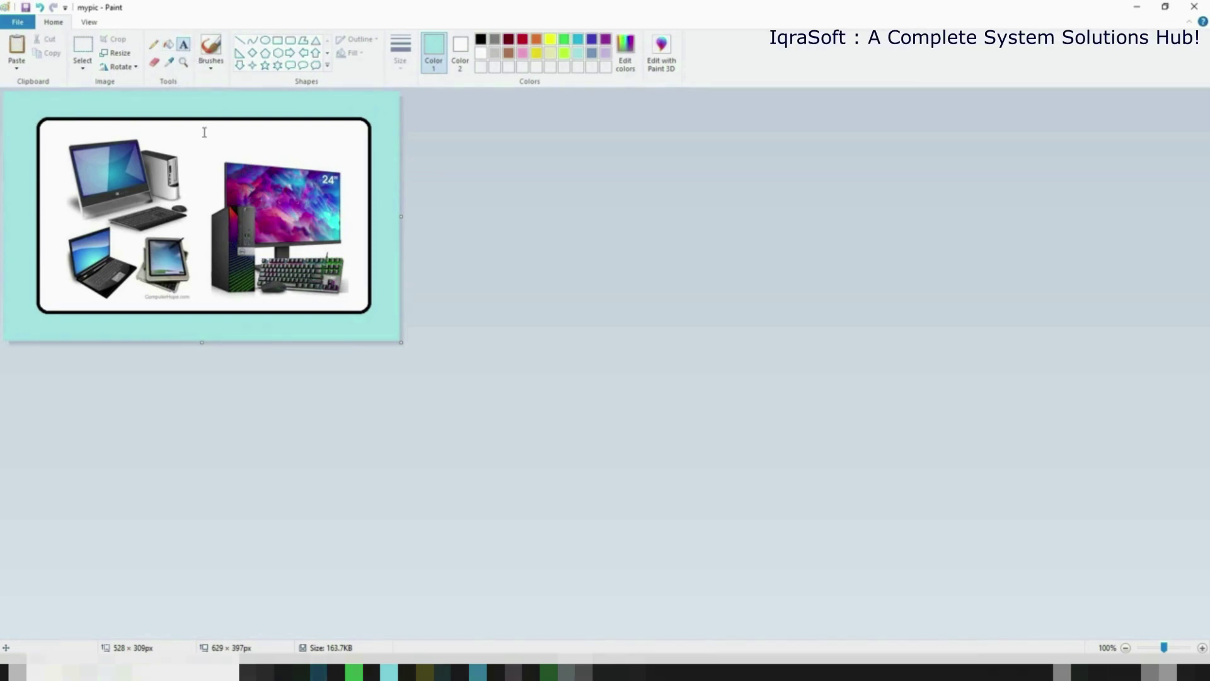
Add the IQRASOFT title text at the picture's top in Showcard Gothic font
left_click(202, 123)
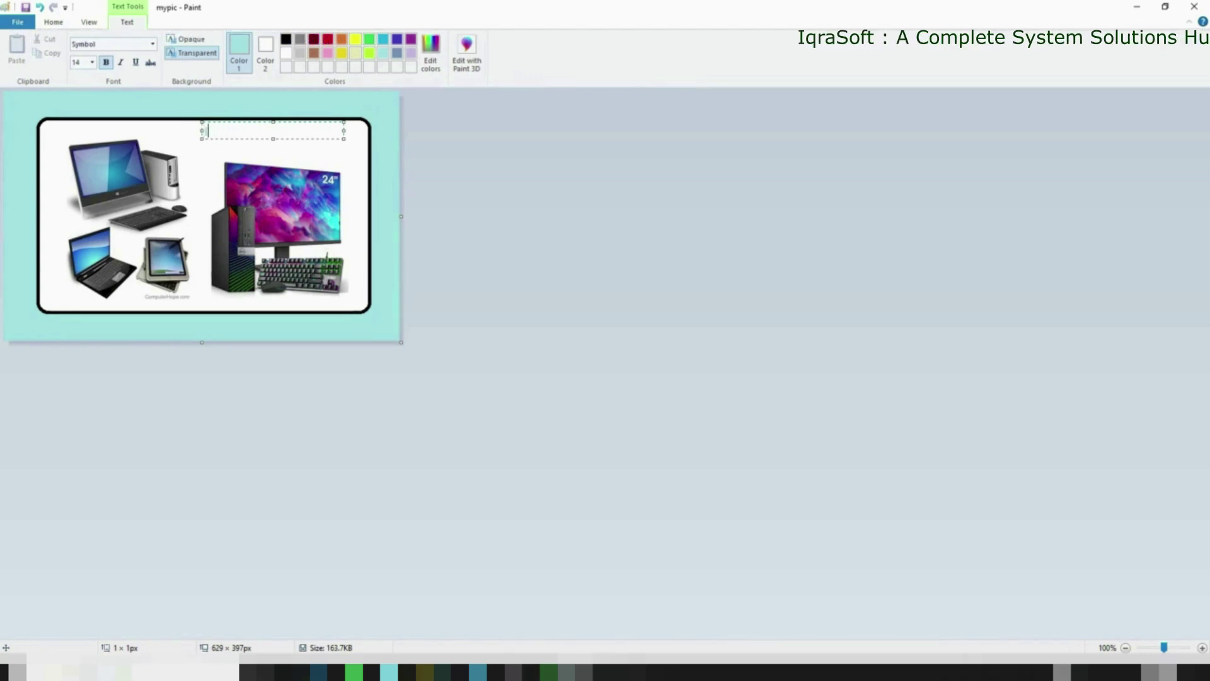
type("Iqra")
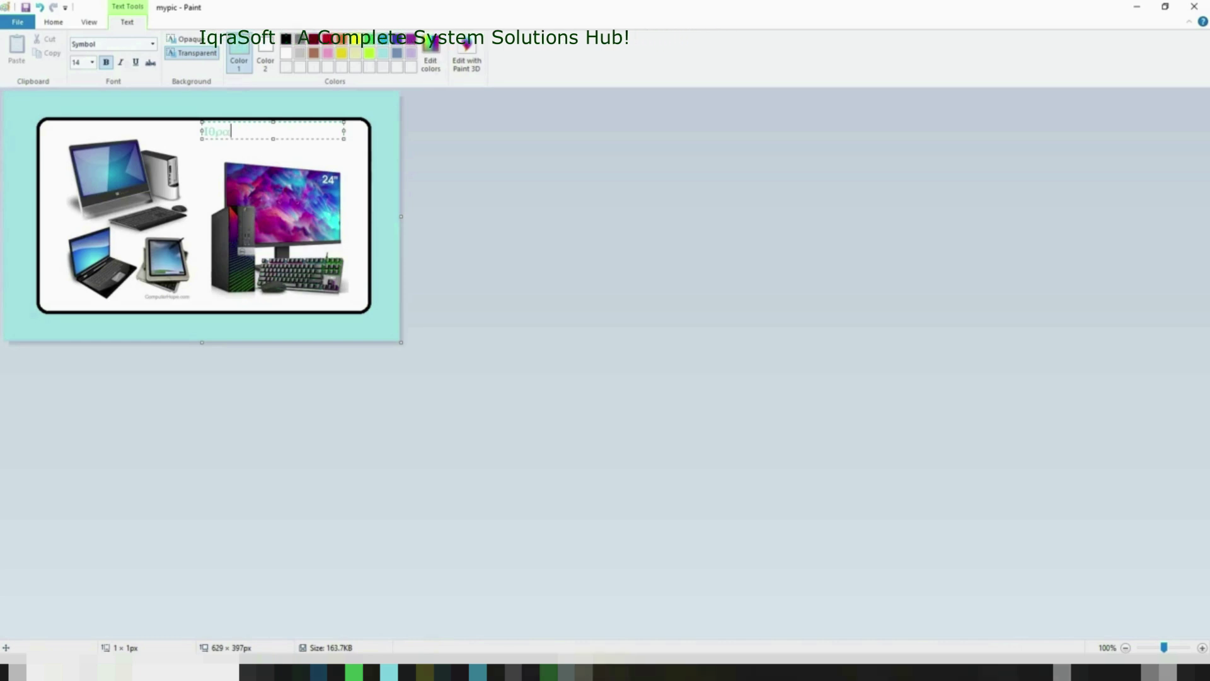
left_click(152, 44)
left_click(96, 111)
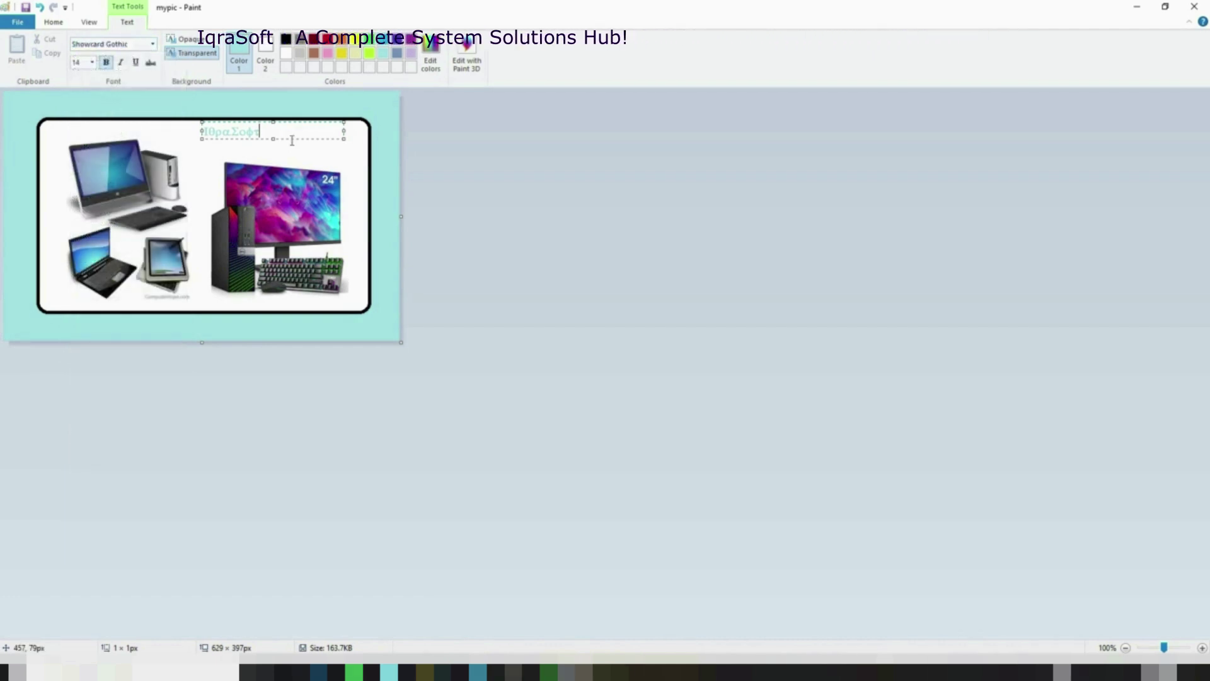
left_click_drag(269, 131, 220, 134)
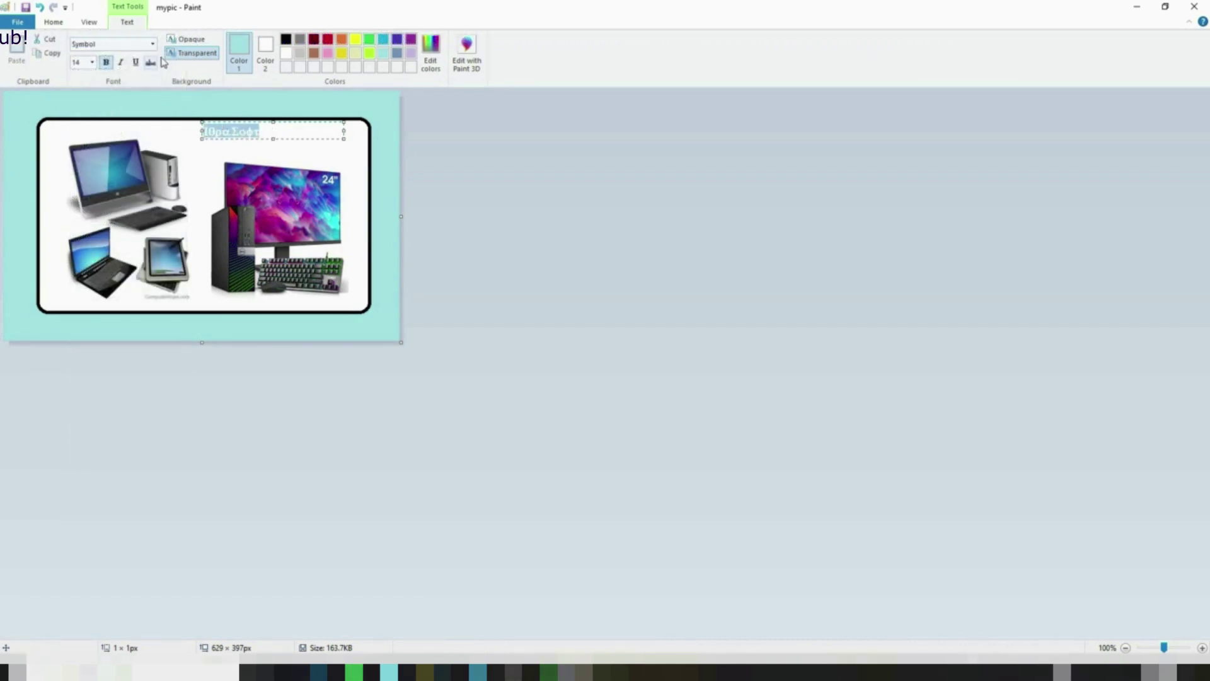
left_click(152, 43)
left_click(94, 109)
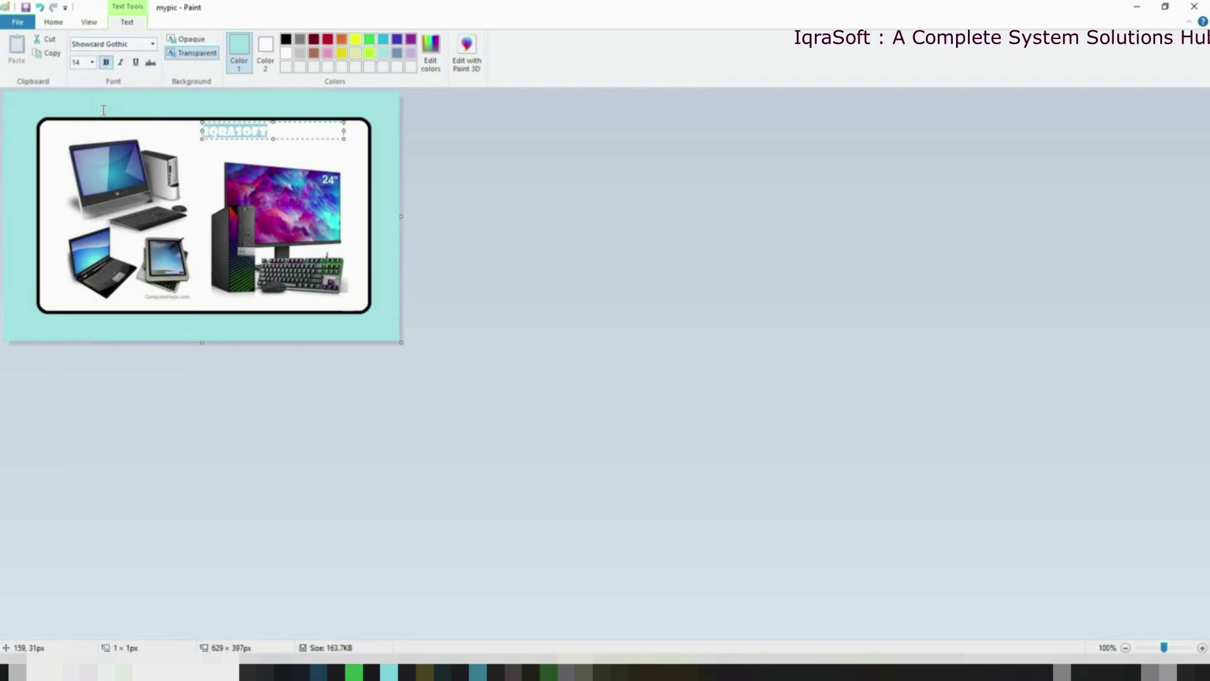
Make the IQRASOFT title red, size 24, and commit it onto the image
left_click(327, 39)
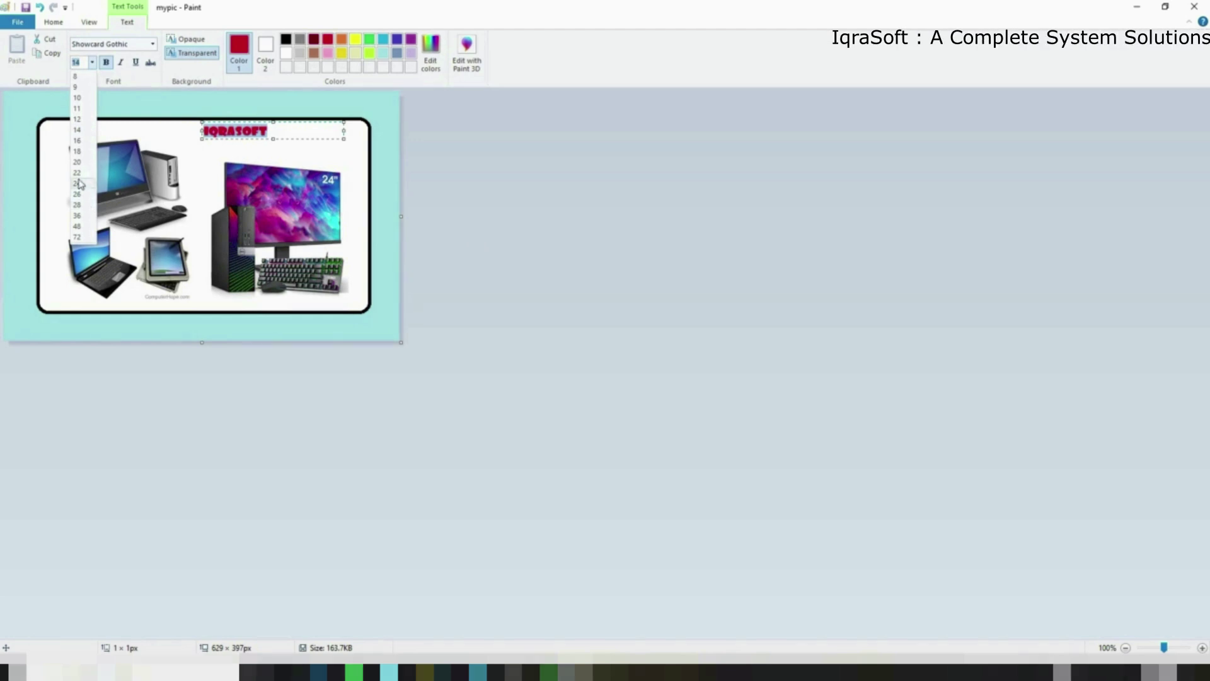
left_click(79, 183)
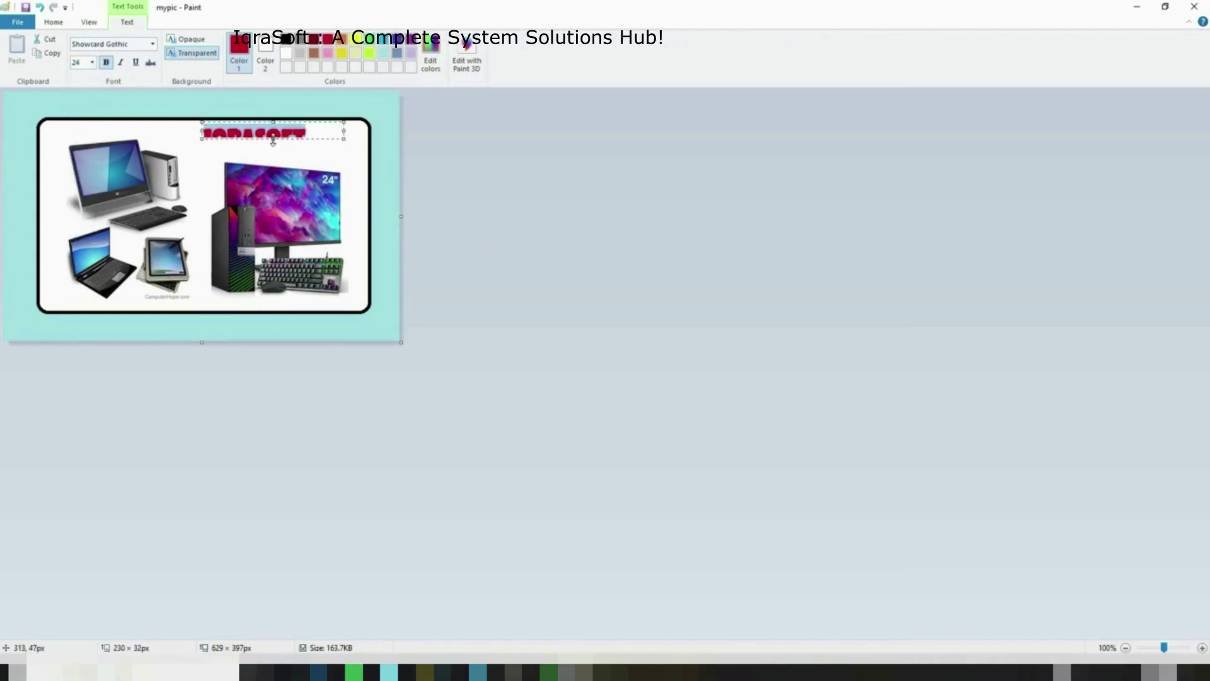
left_click_drag(273, 142, 267, 153)
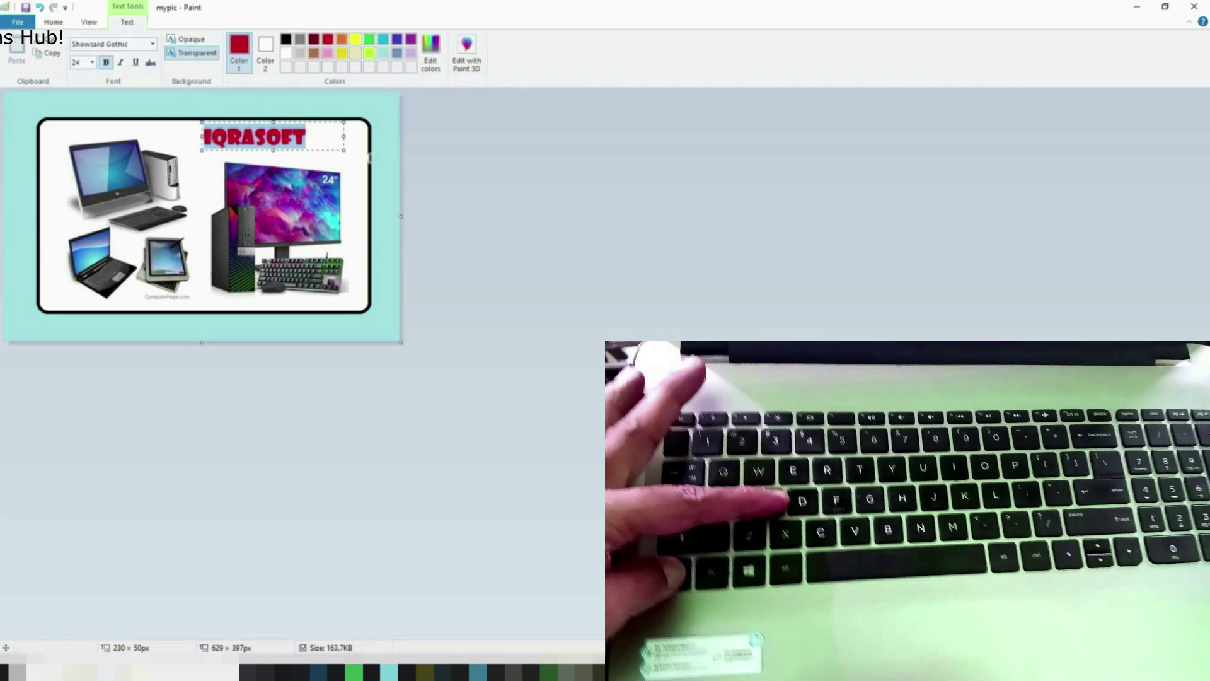
left_click(319, 137)
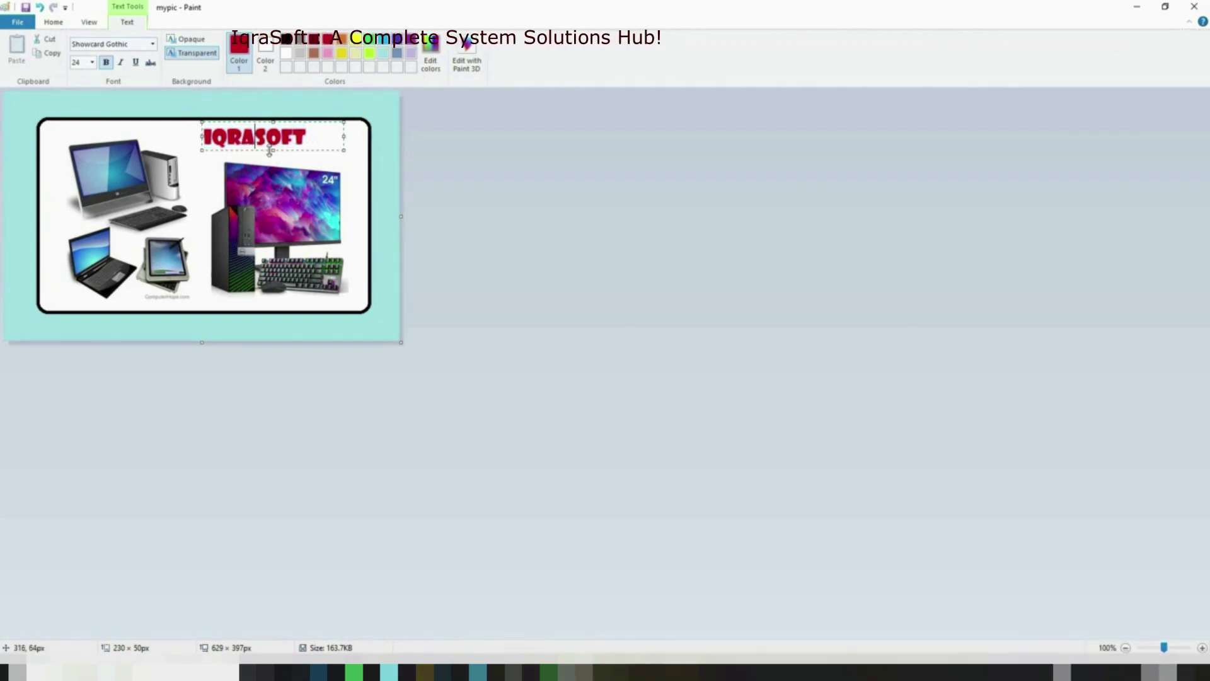
left_click(355, 176)
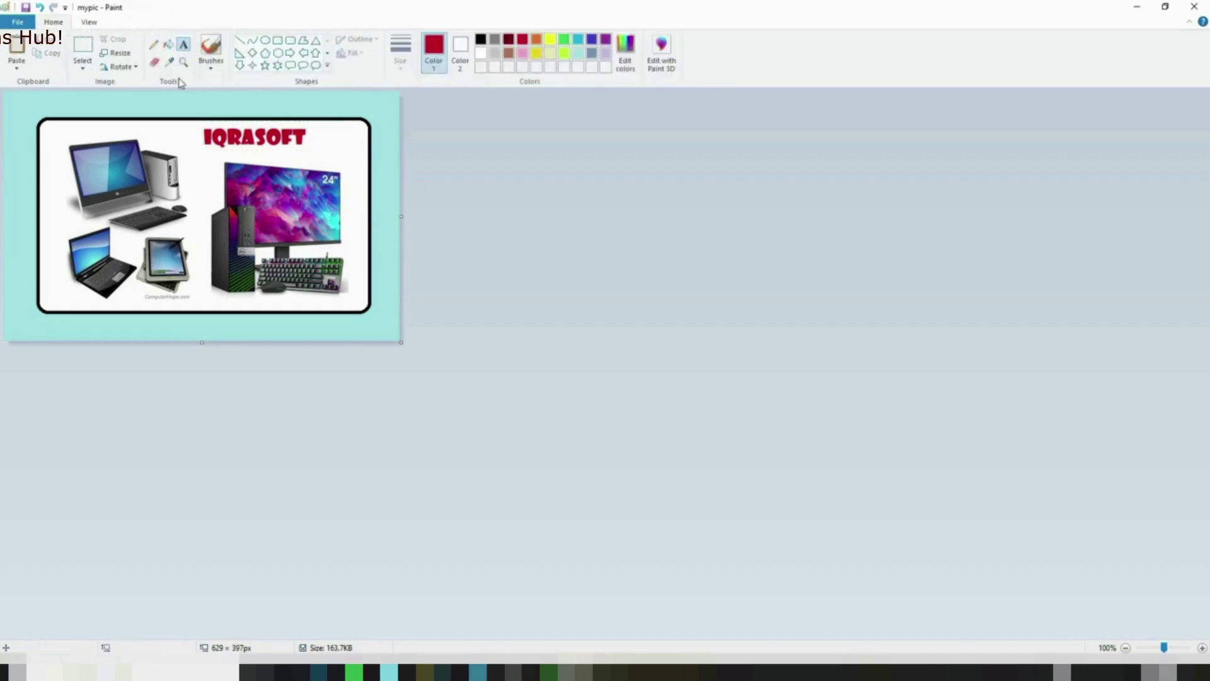
Move the IQRASOFT title right above the monitor picture and close Paint
left_click_drag(215, 135, 317, 150)
left_click_drag(301, 156, 303, 156)
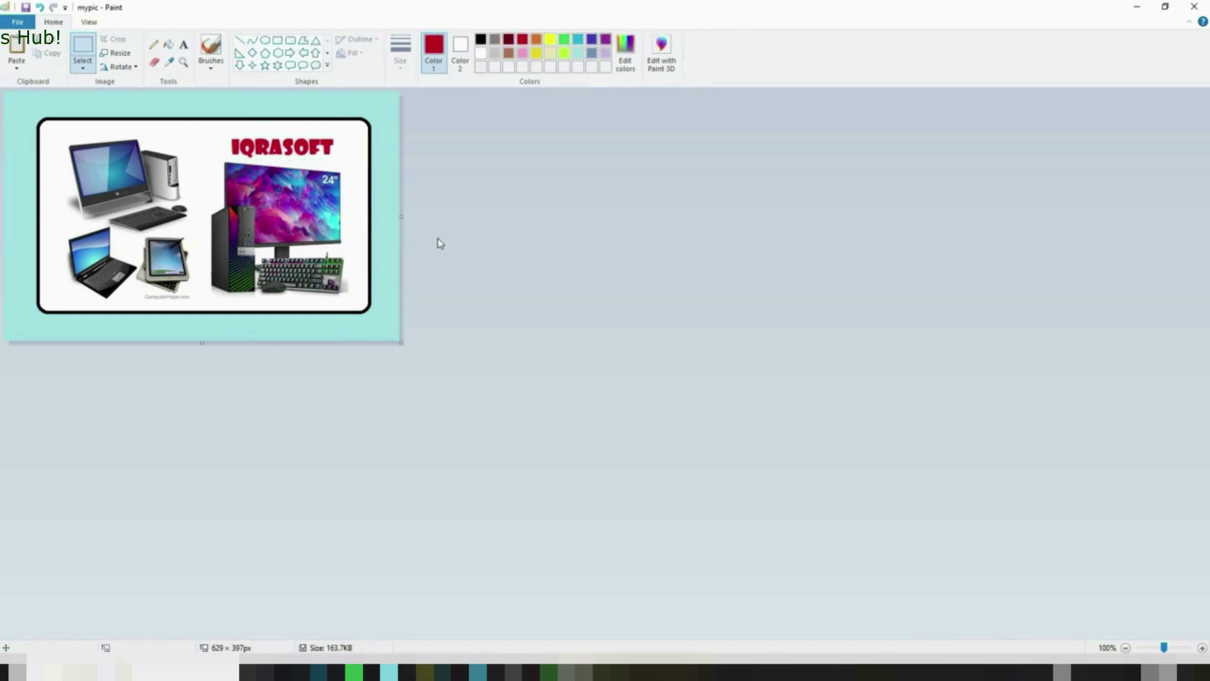
left_click(1194, 8)
Minimize the image results, search Google for 'working with pc', and scroll the results
left_click(875, 19)
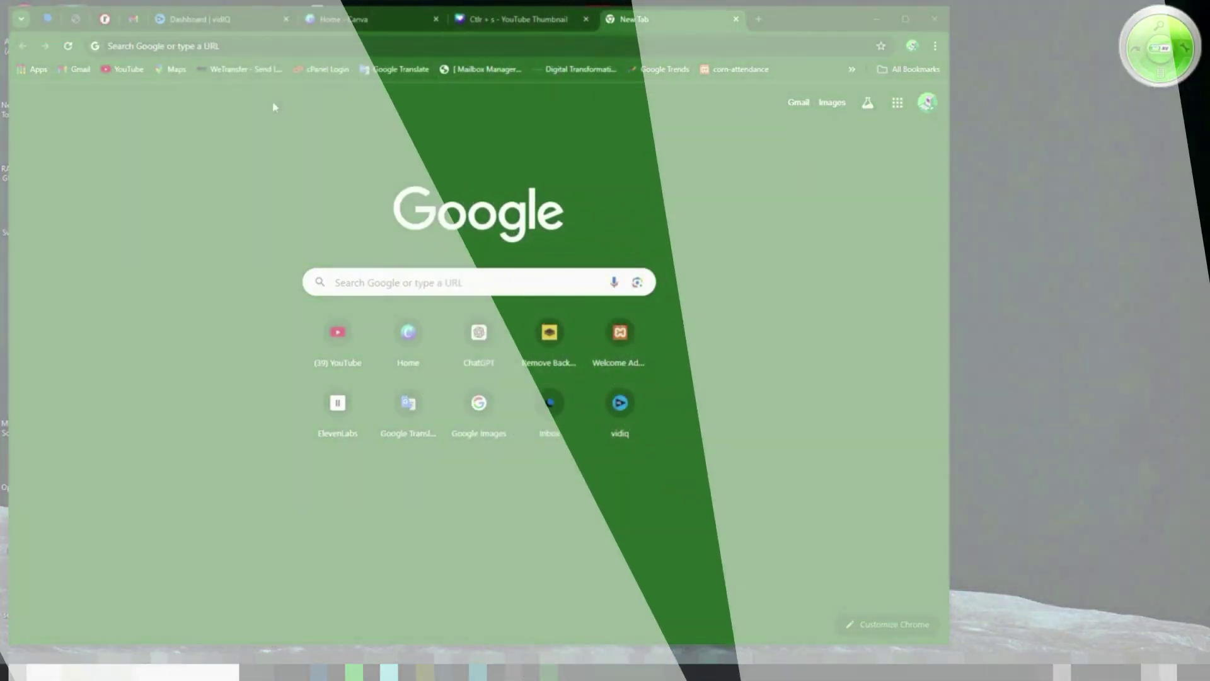
left_click(249, 47)
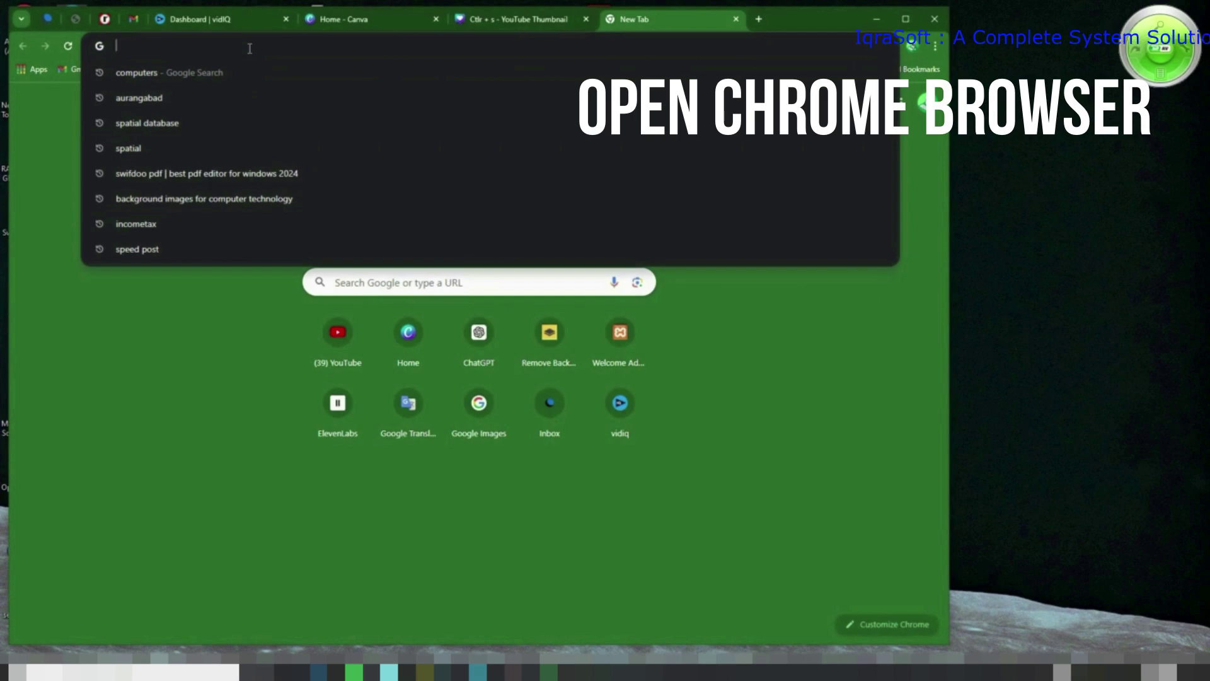
type("c")
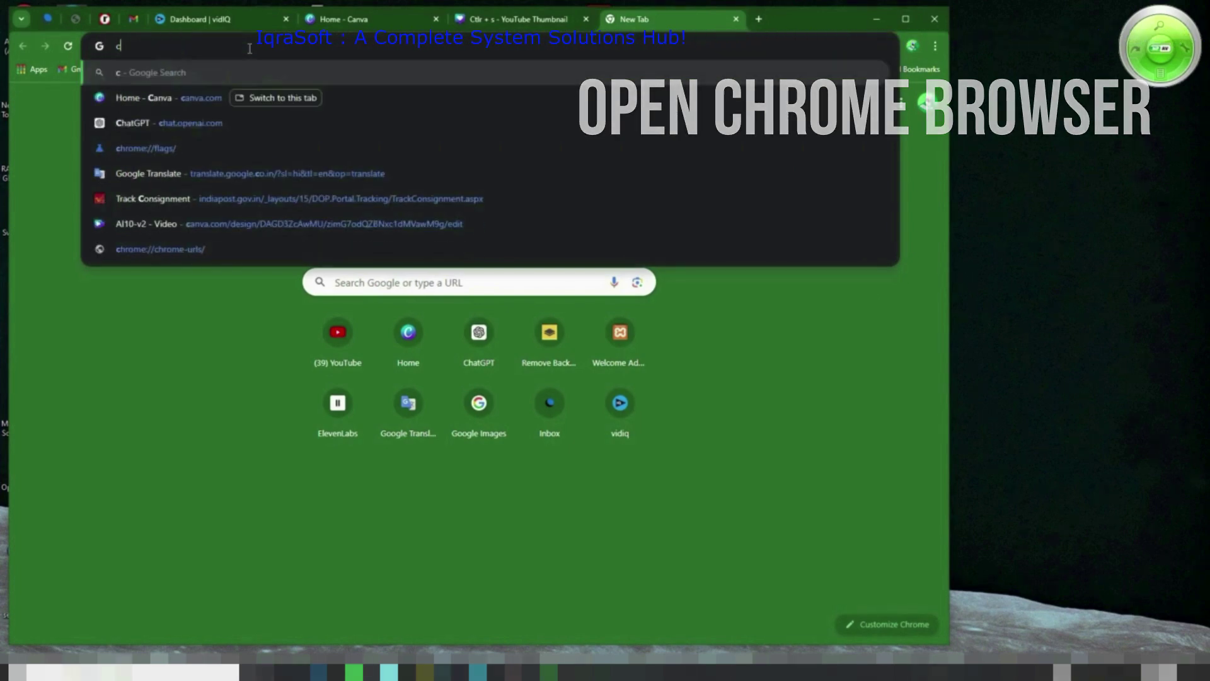
key("BackSpace")
key("BackSpace")
type("working with")
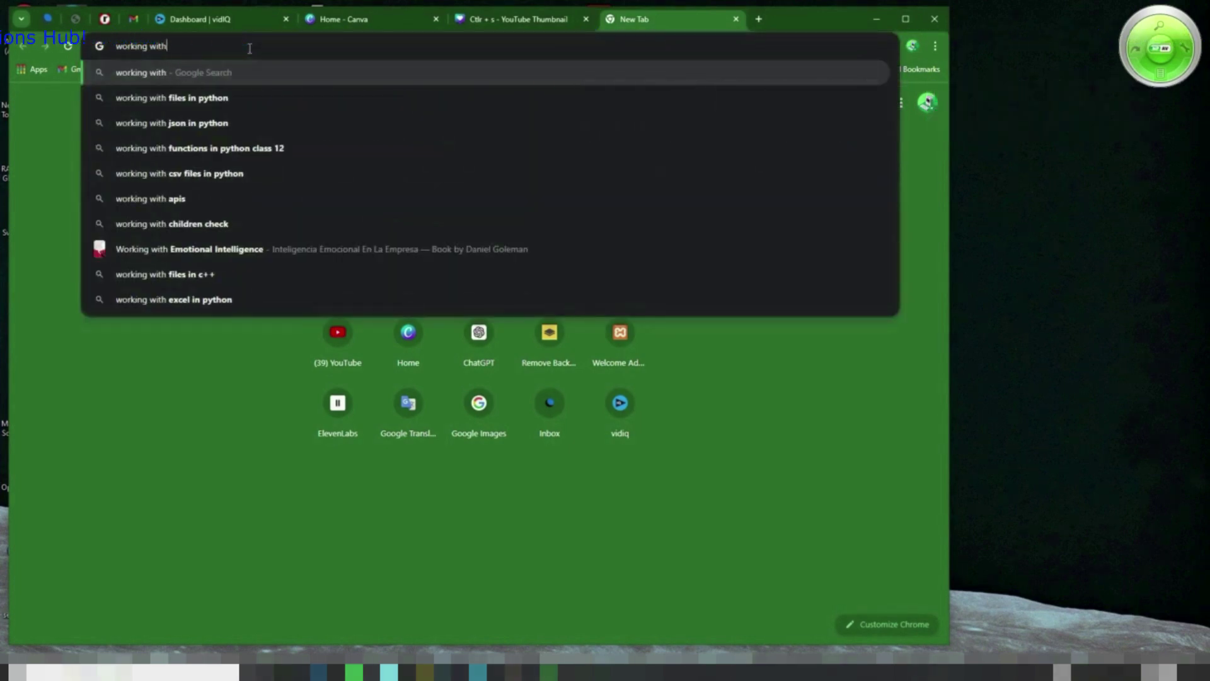
type(" pc")
key("Return")
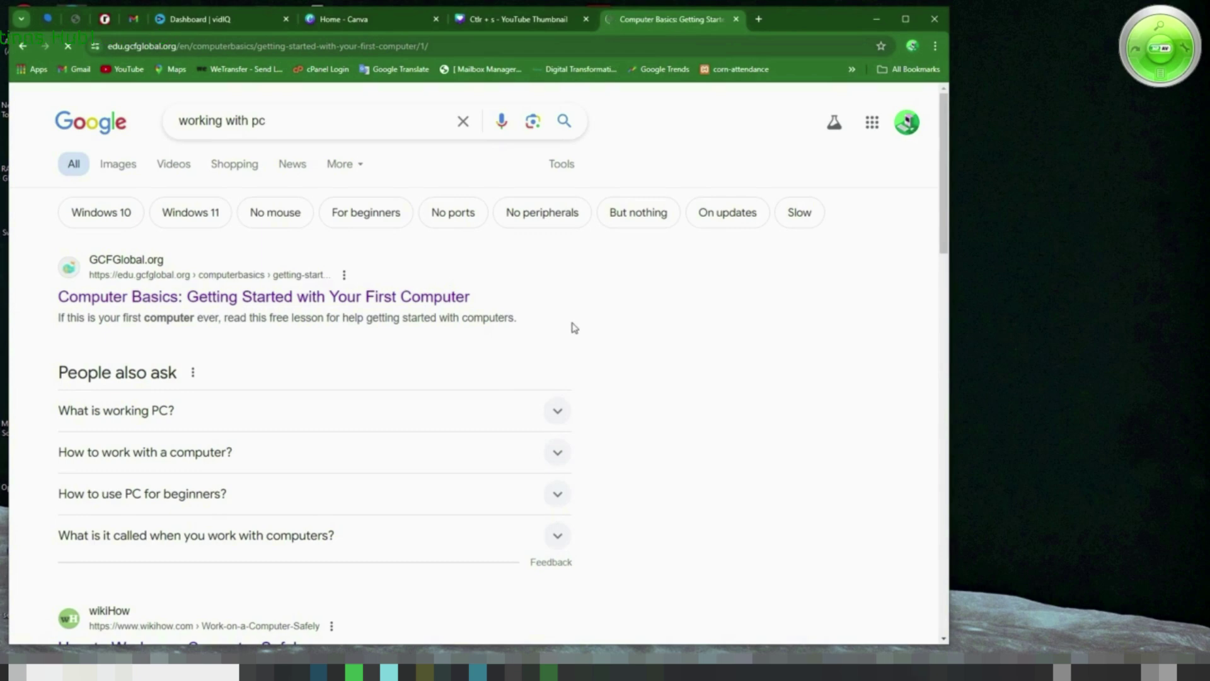
scroll(282, 348, "down", 5)
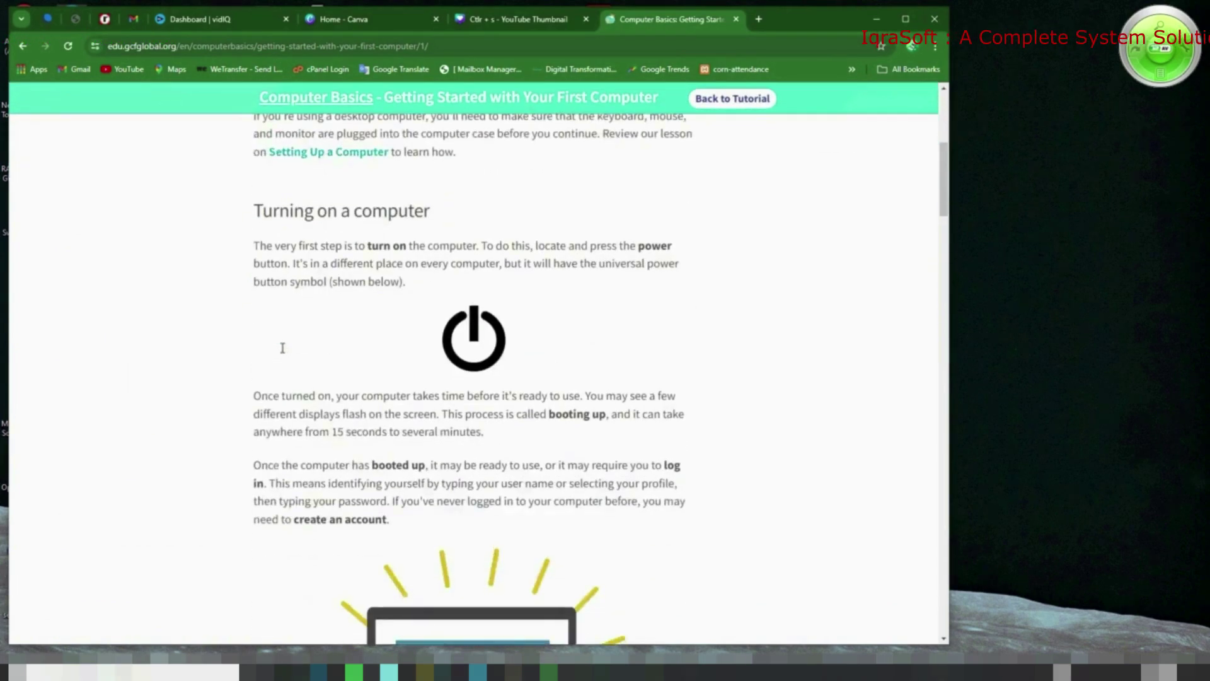
scroll(282, 353, "down", 4)
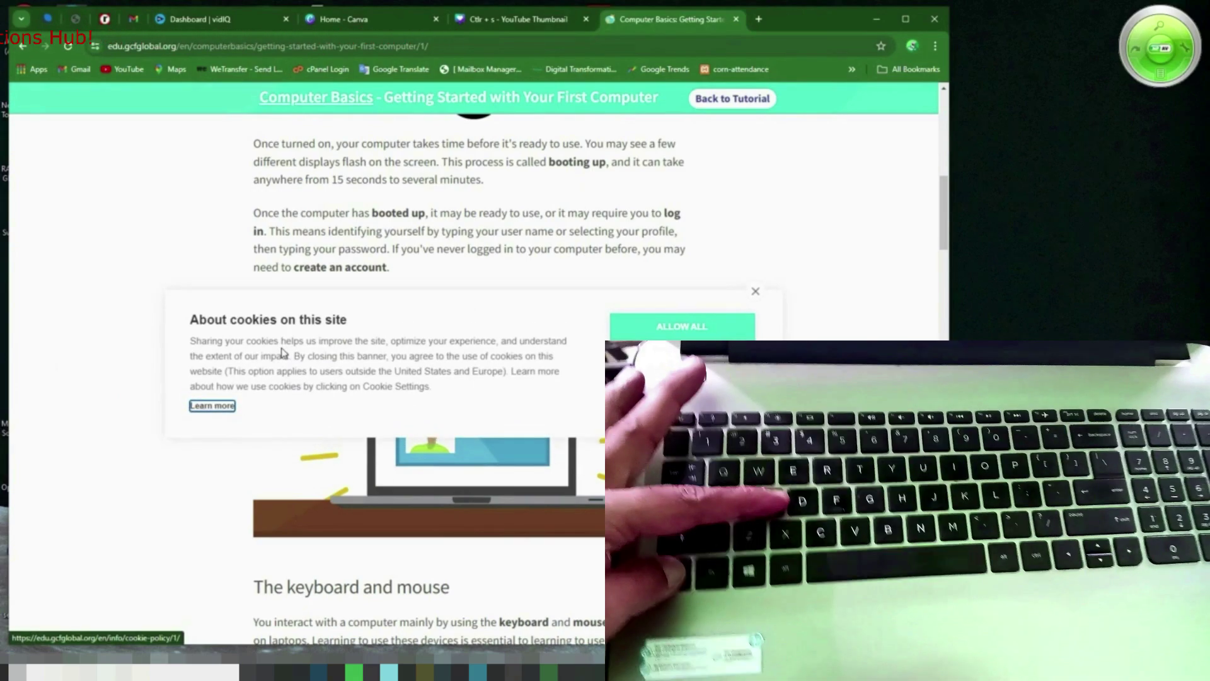
Save the Chrome lesson page as a complete webpage in the Documents folder
key("ctrl+s")
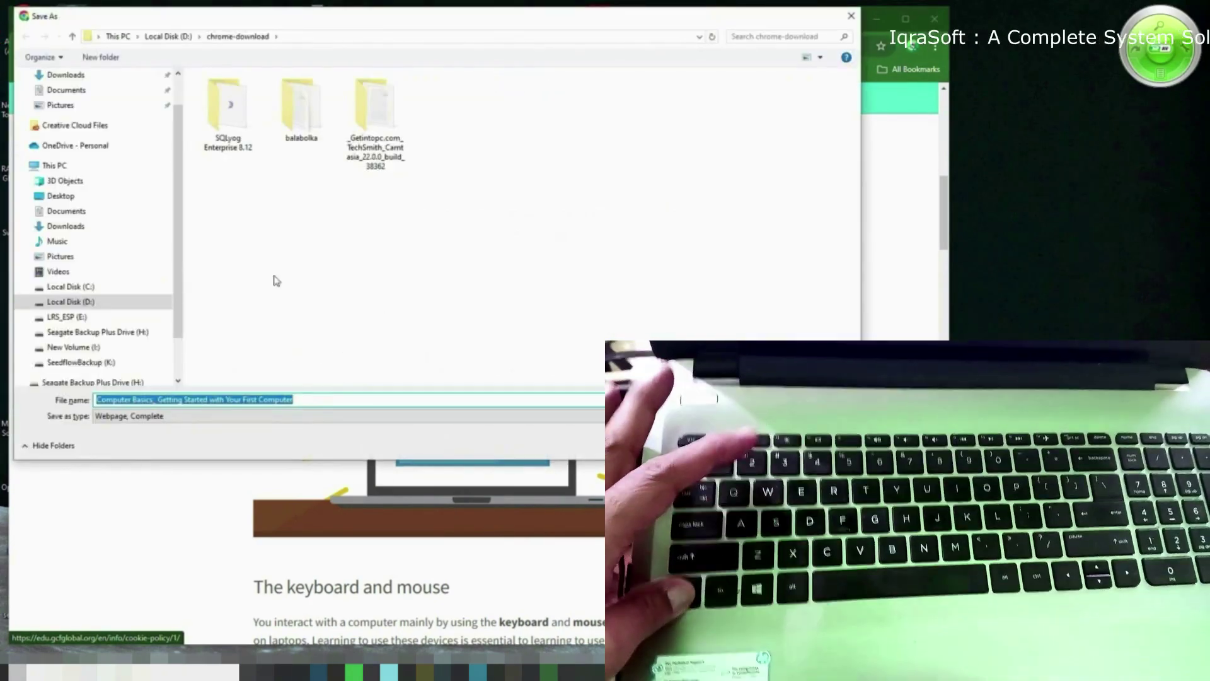
left_click_drag(506, 29, 679, 76)
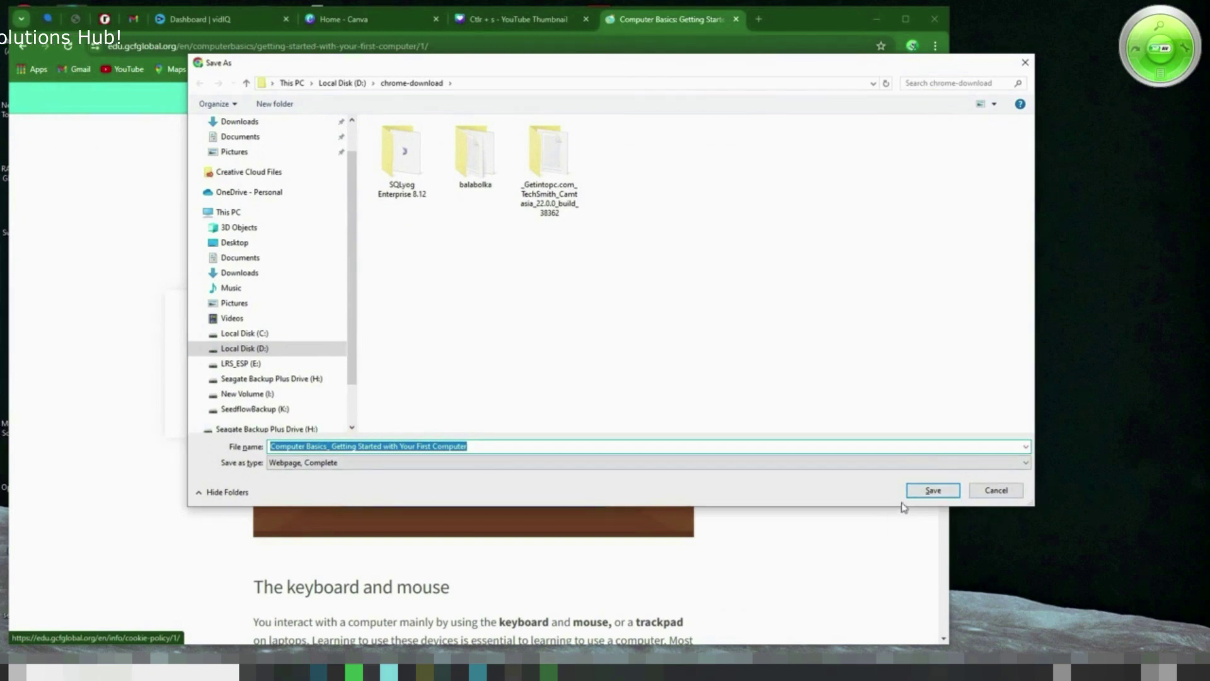
left_click(252, 138)
left_click_drag(611, 57, 608, 121)
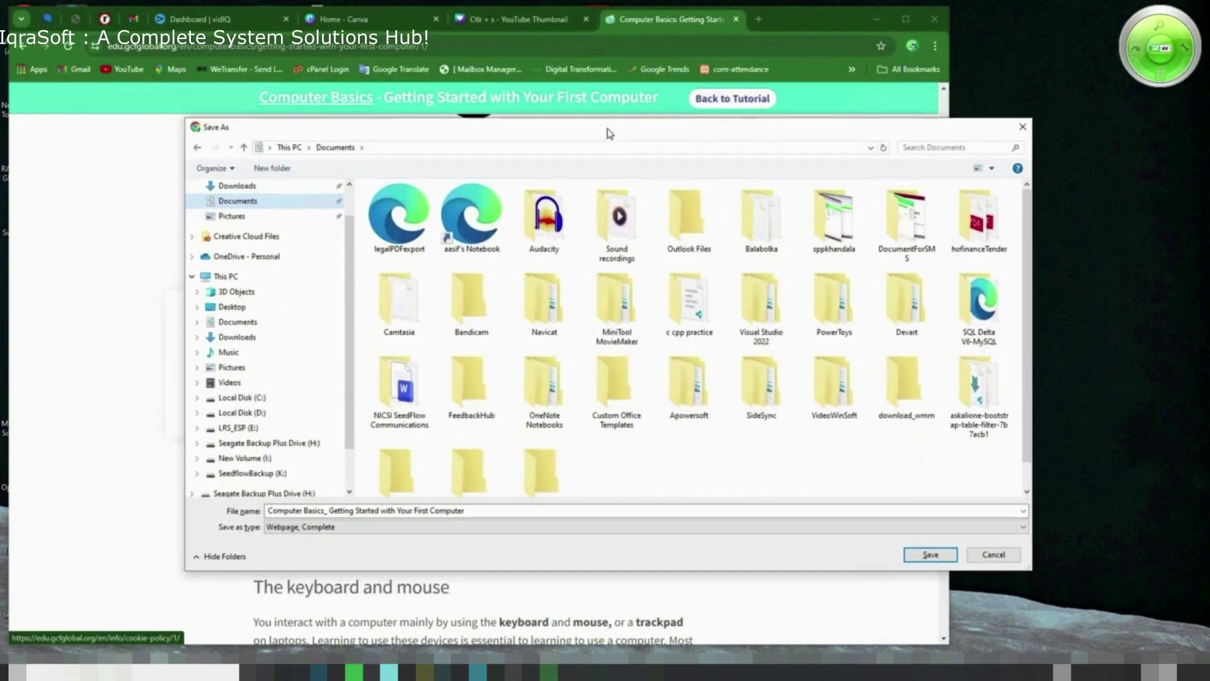
left_click(930, 555)
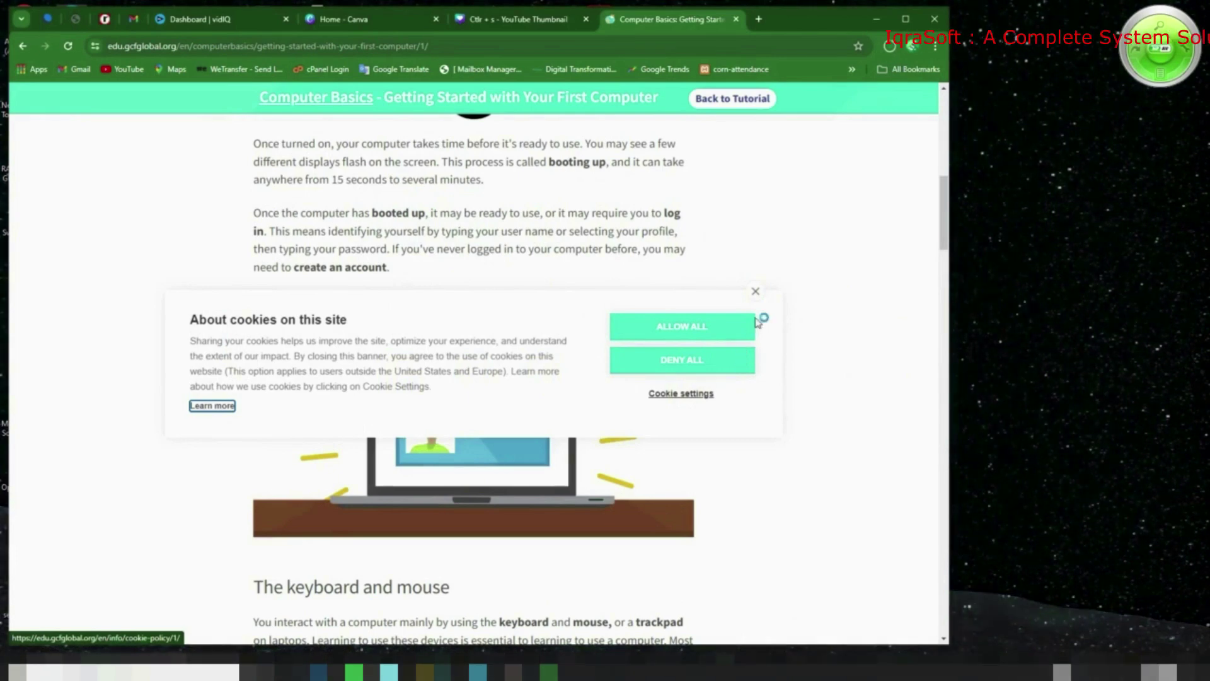
Dismiss the cookie notice and show the saved 72.3 KB page file in its folder
left_click(756, 291)
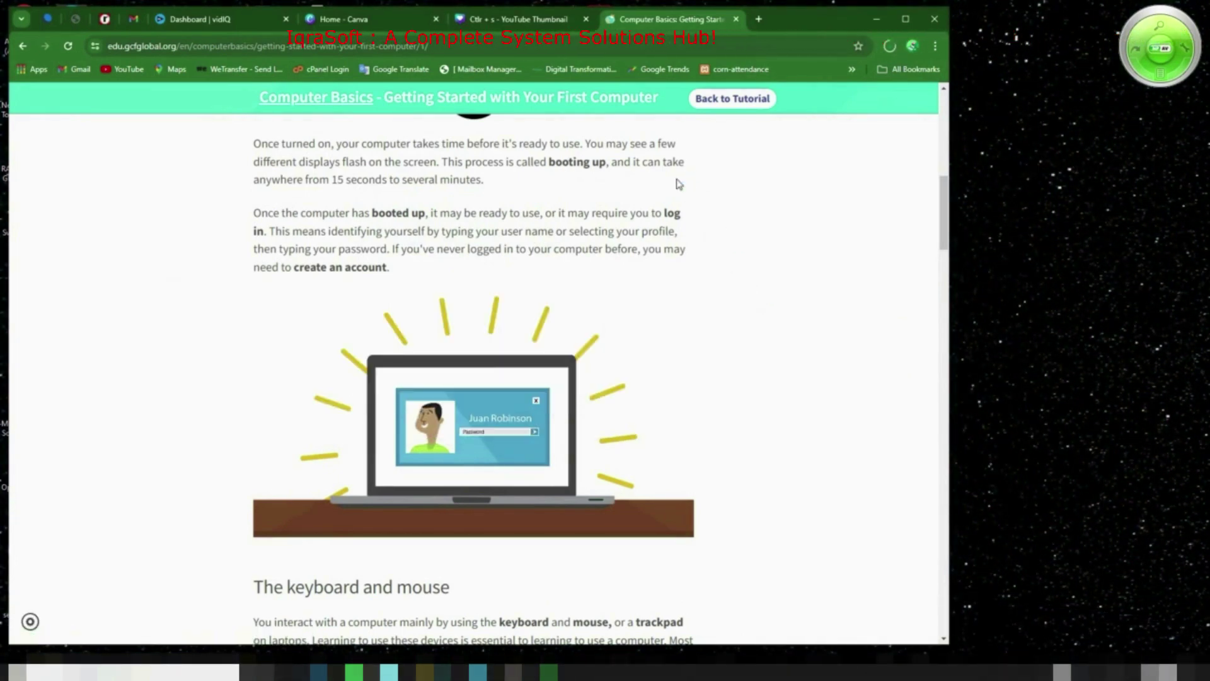
left_click_drag(817, 28, 887, 27)
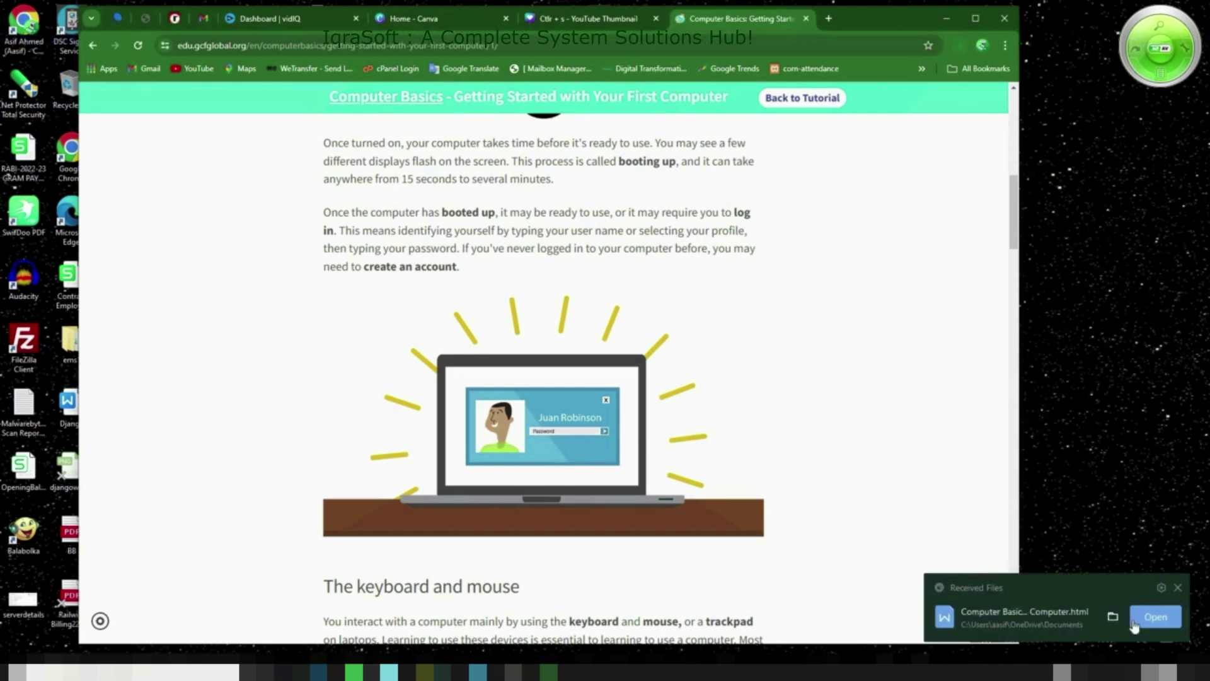
left_click(1112, 618)
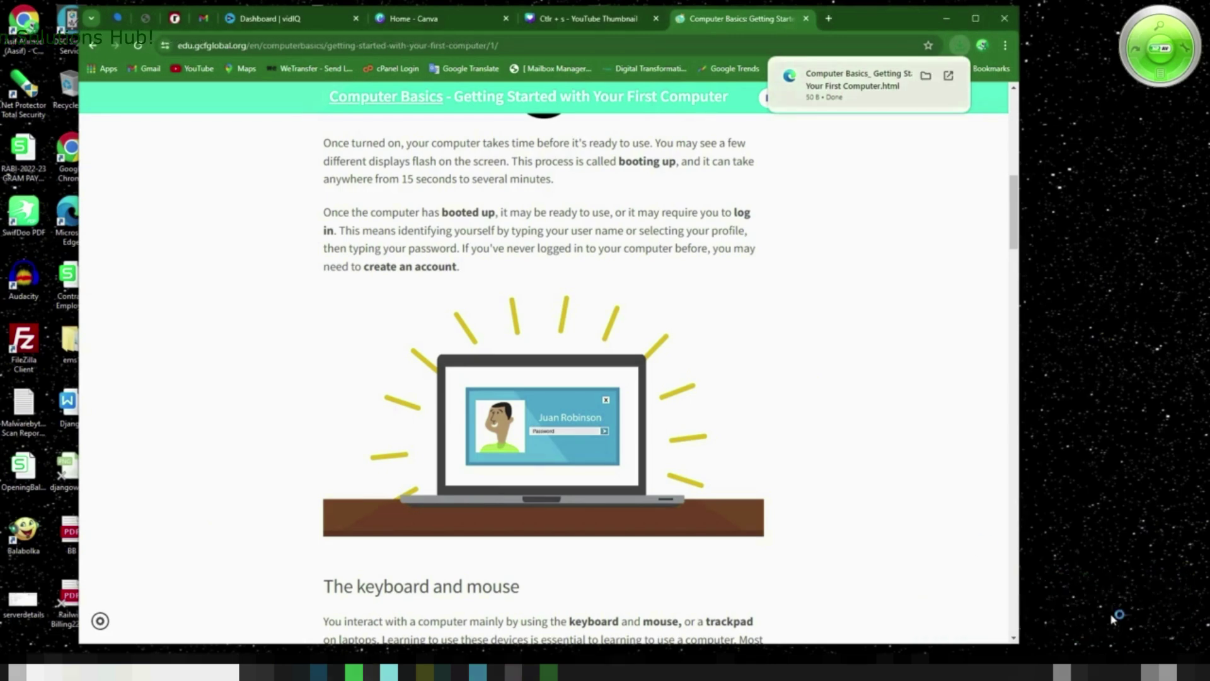
left_click(925, 76)
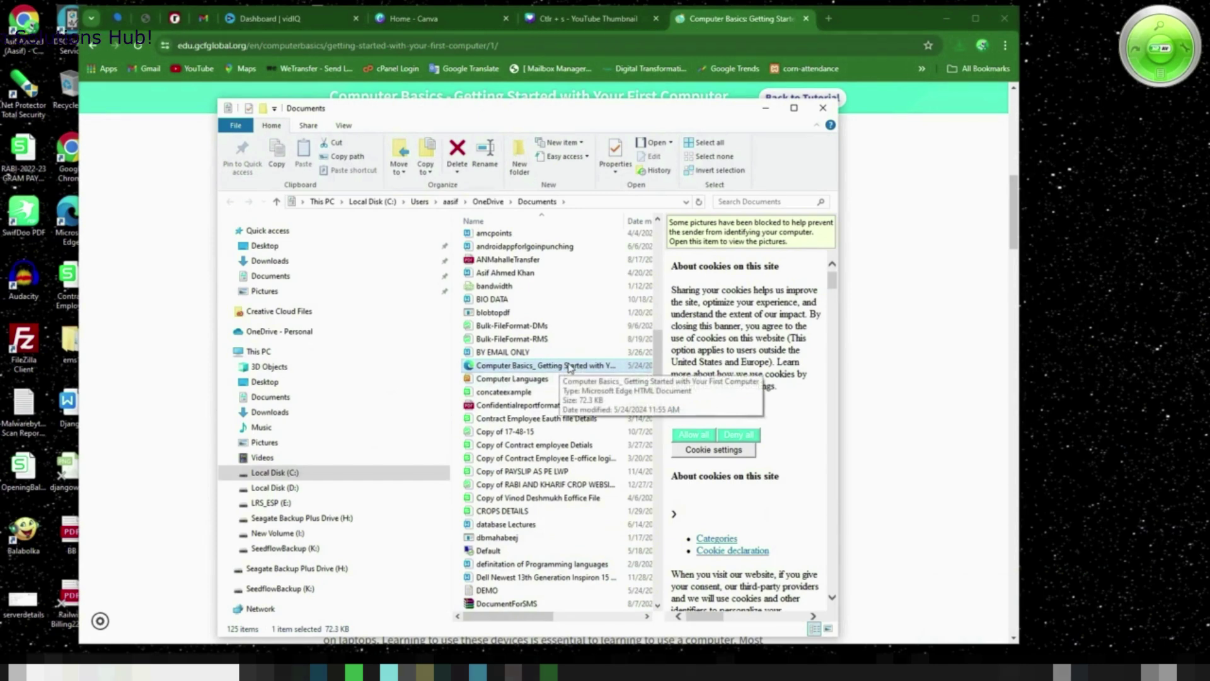
Open the saved Computer Basics HTML file from File Explorer with Google Chrome
double_click(569, 367)
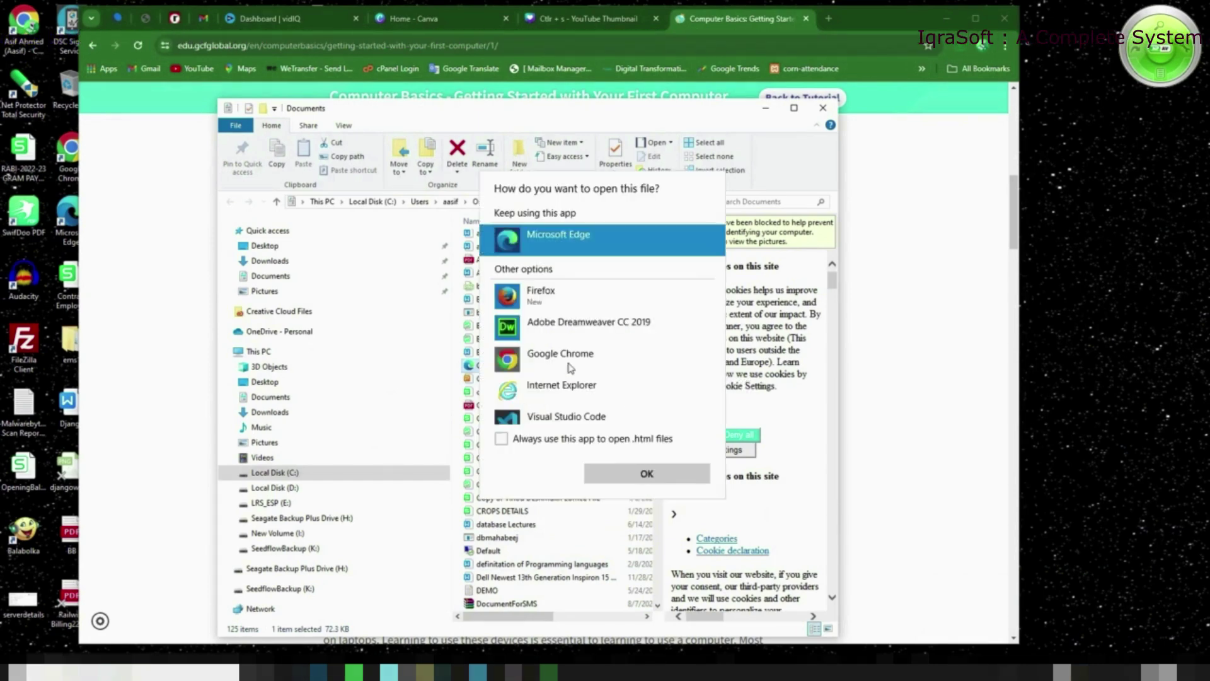
left_click(523, 341)
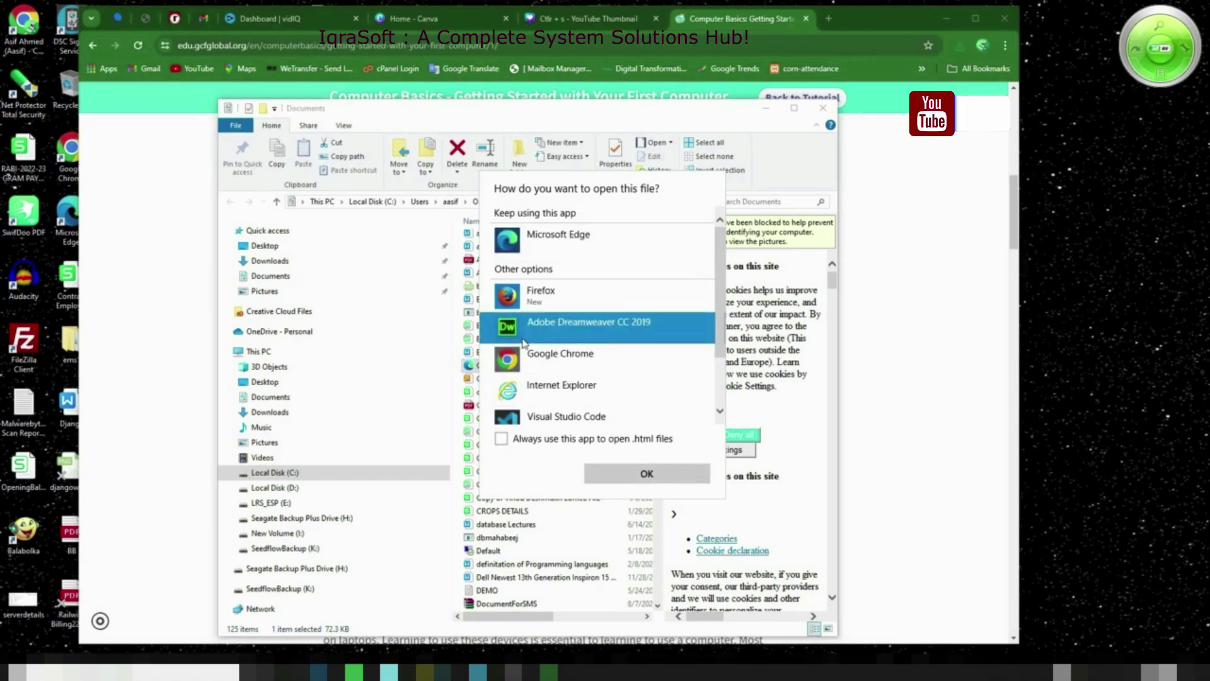
left_click(554, 358)
left_click(646, 473)
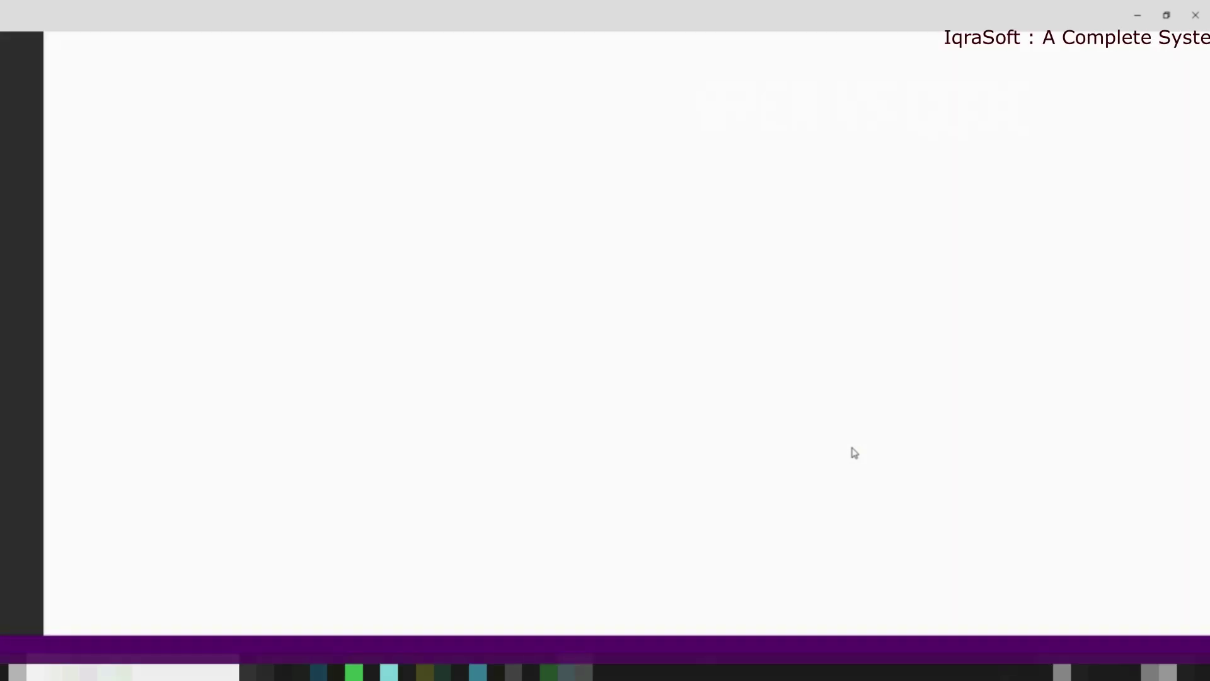
Create a new VS Code text file reading 'this is my first file in vs code' plus an empty line
left_click(202, 281)
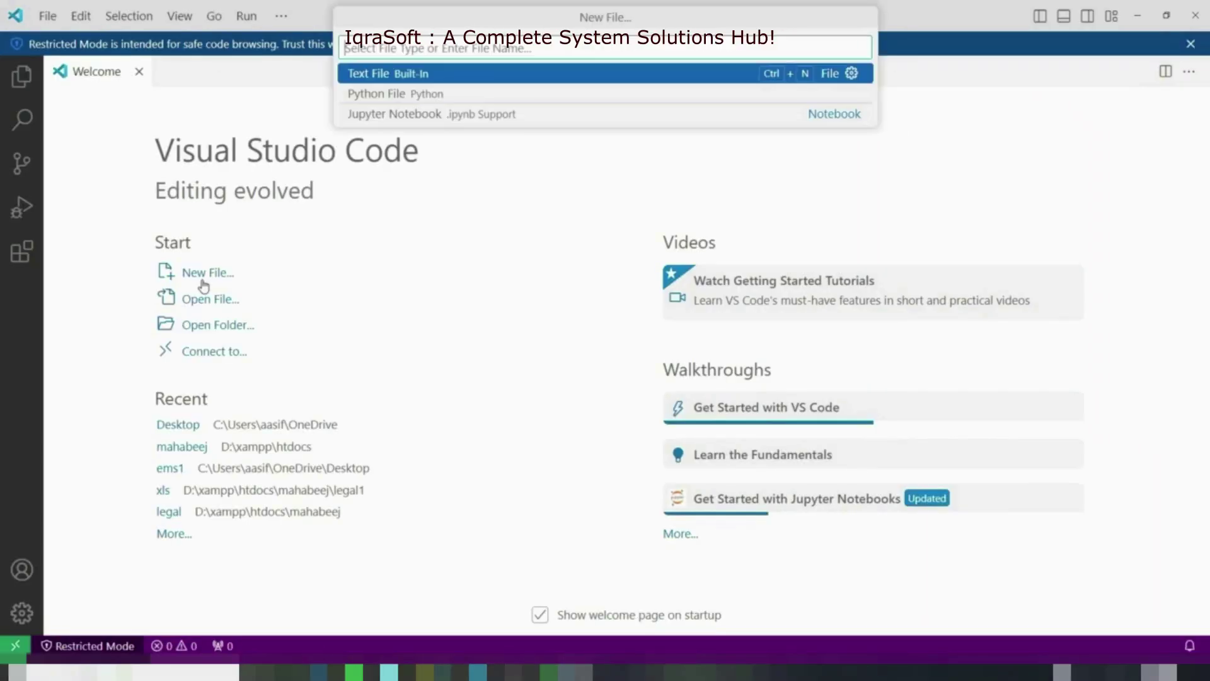
left_click(464, 80)
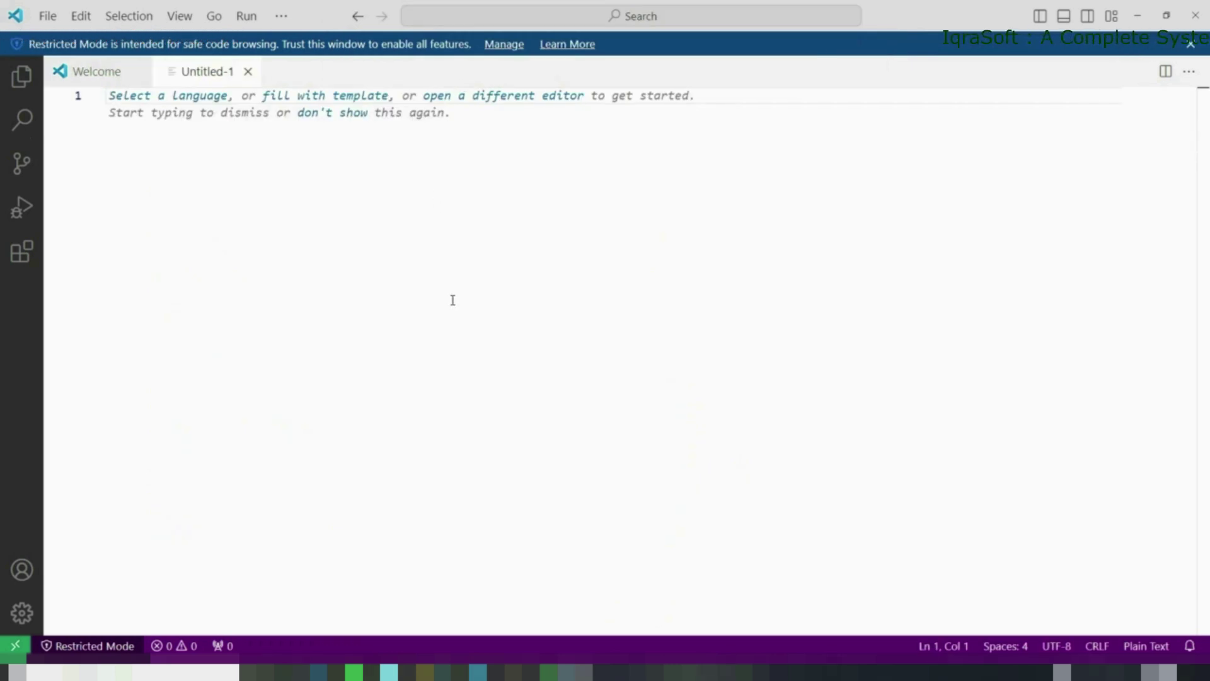
type("this is my first ")
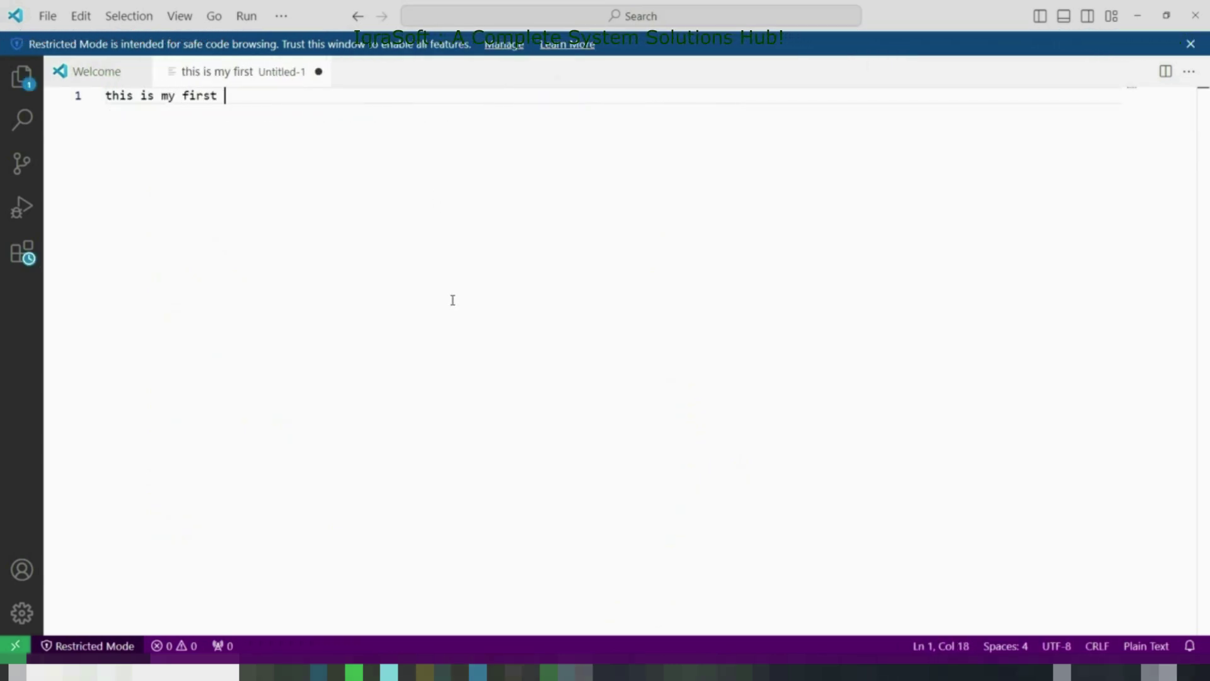
type("fi")
key("BackSpace")
type("uke")
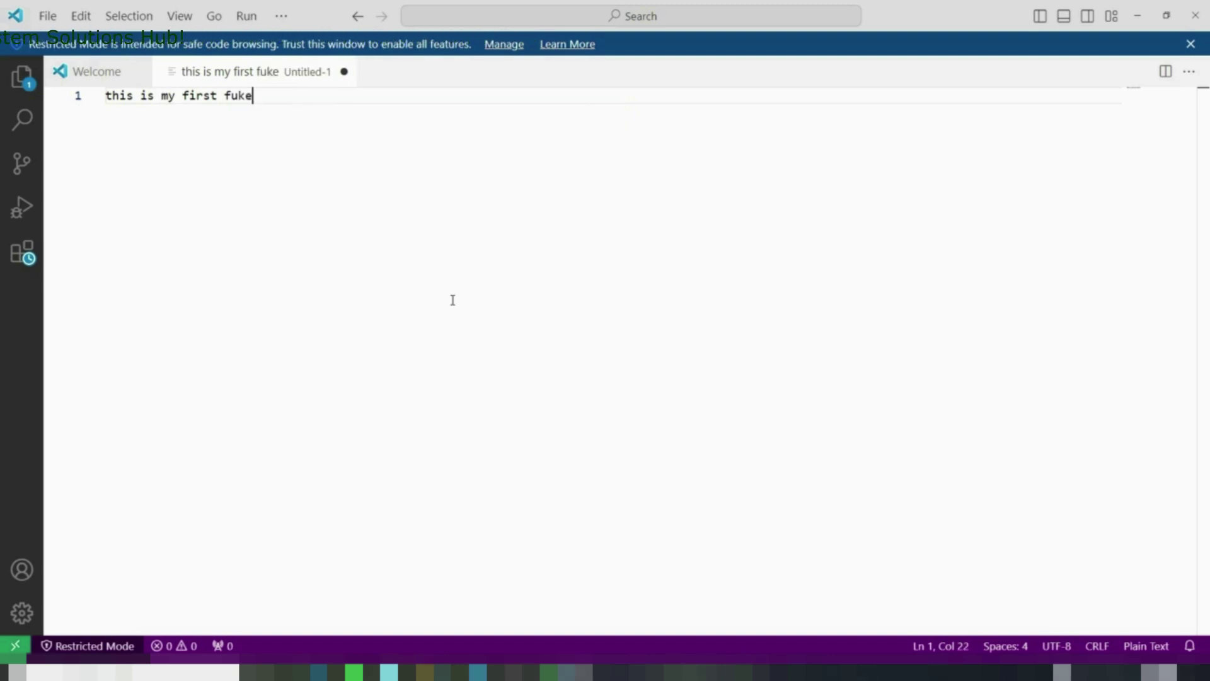
type("ile in vs d")
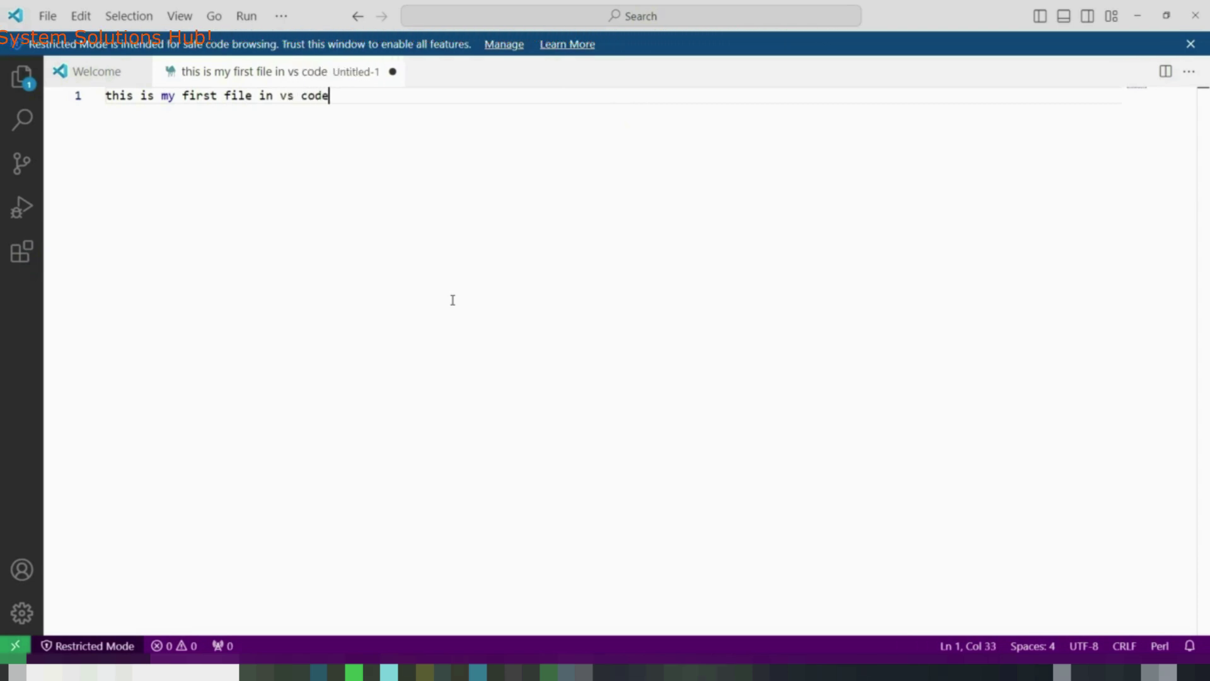
key("Return")
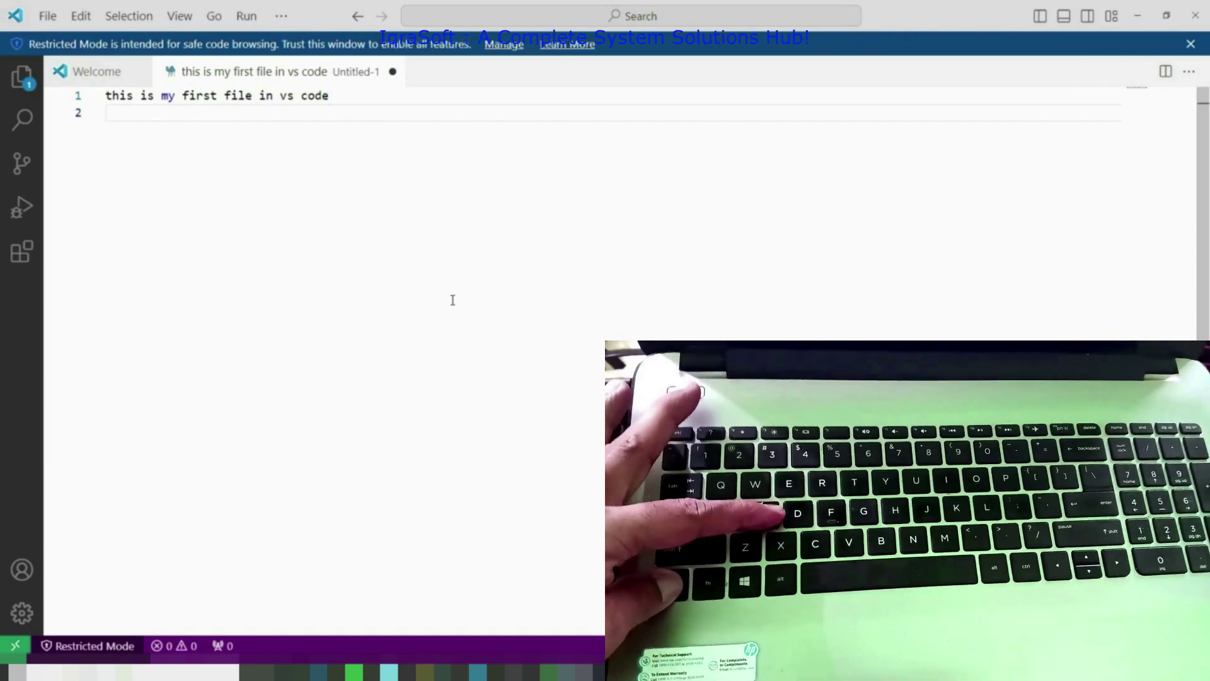
key("ctrl+s")
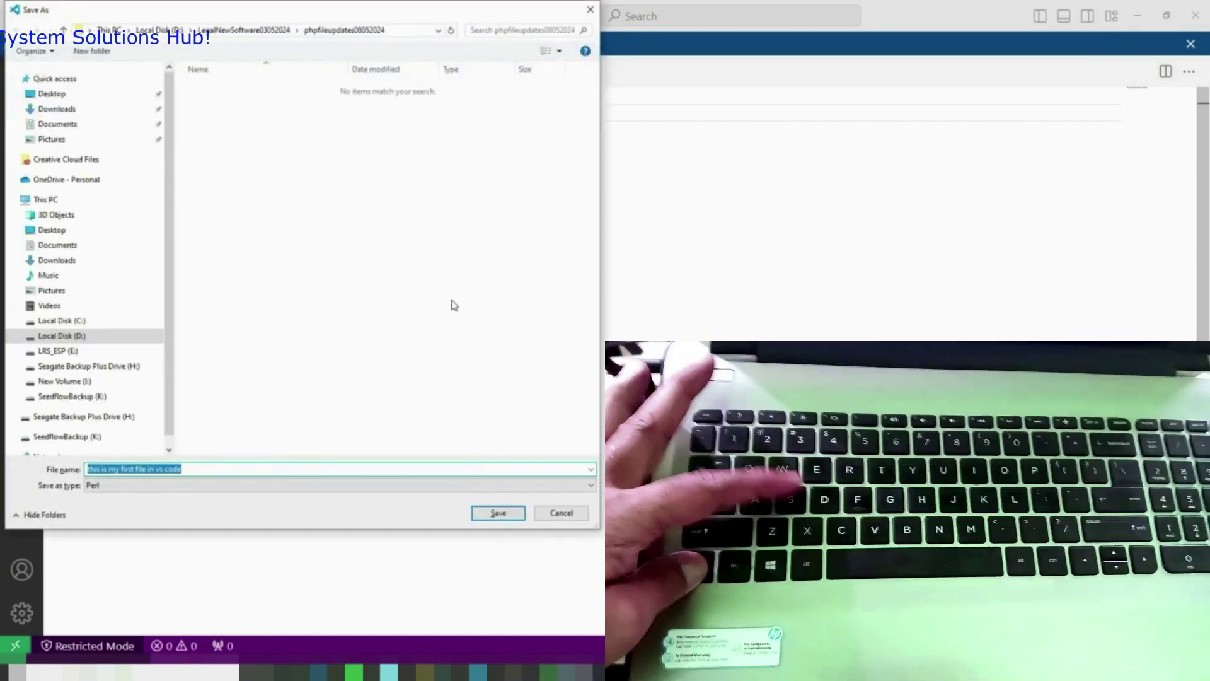
Save the file in Documents as 'this is my first file in vs code.html' with HTML type, then close VS Code
left_click_drag(416, 2, 582, 42)
left_click_drag(308, 44, 579, 73)
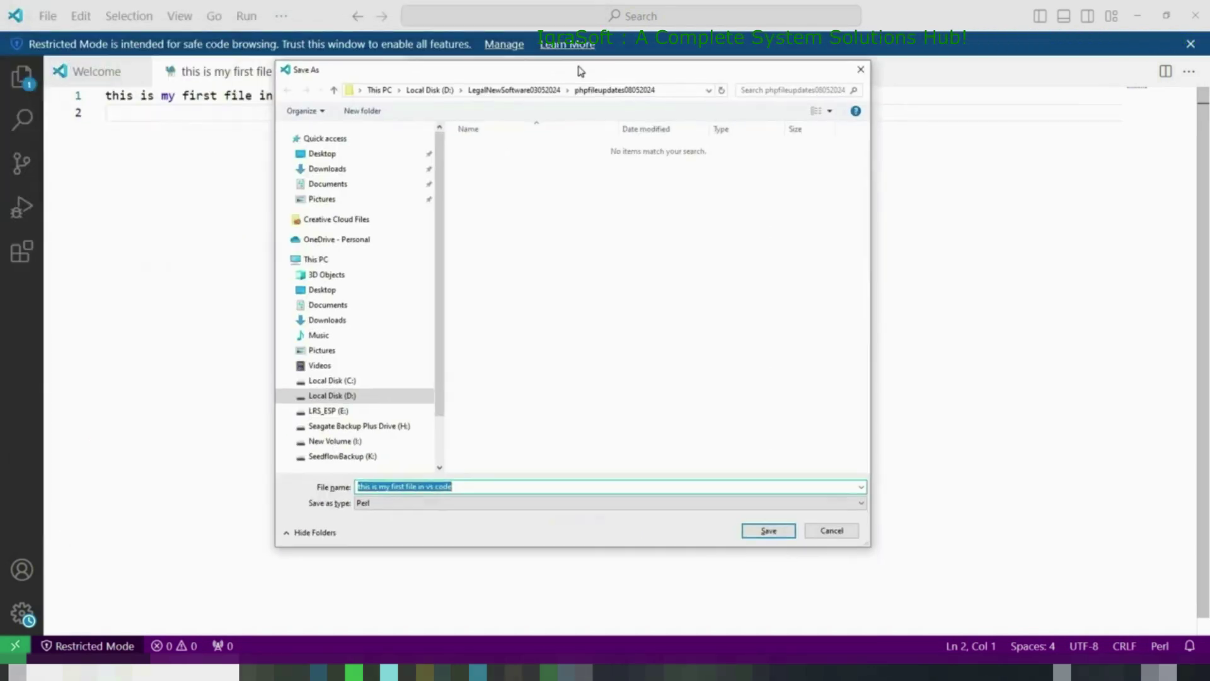
left_click(327, 183)
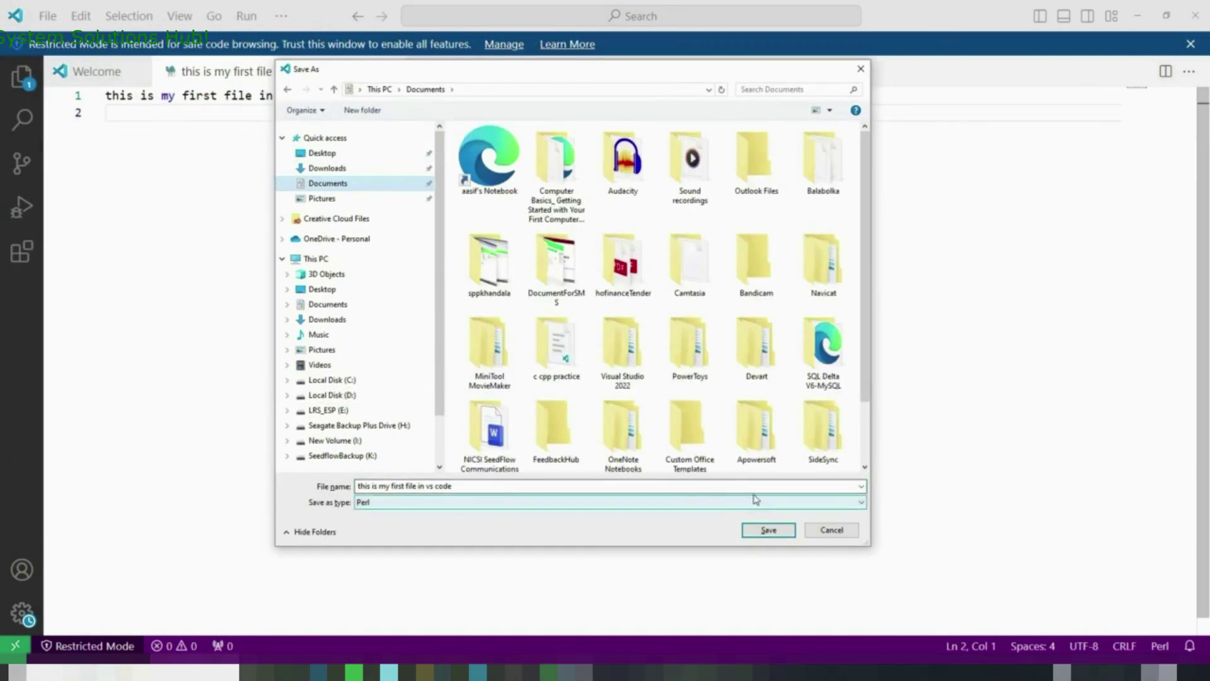
left_click(862, 505)
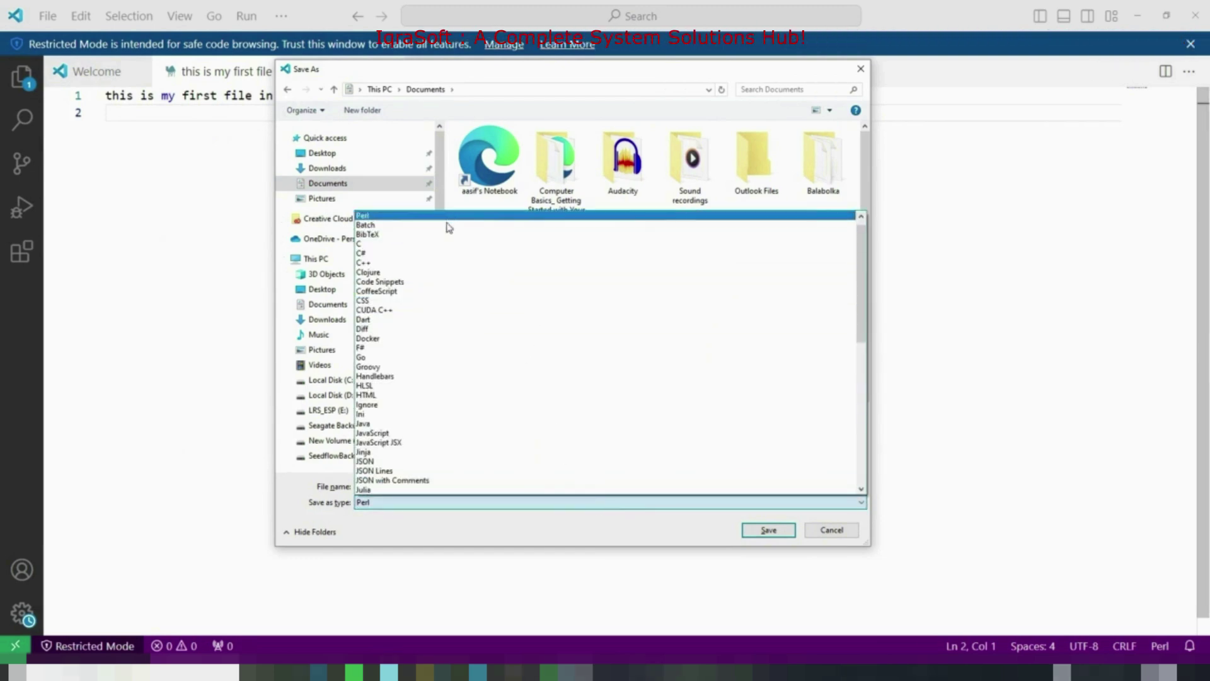
left_click(423, 395)
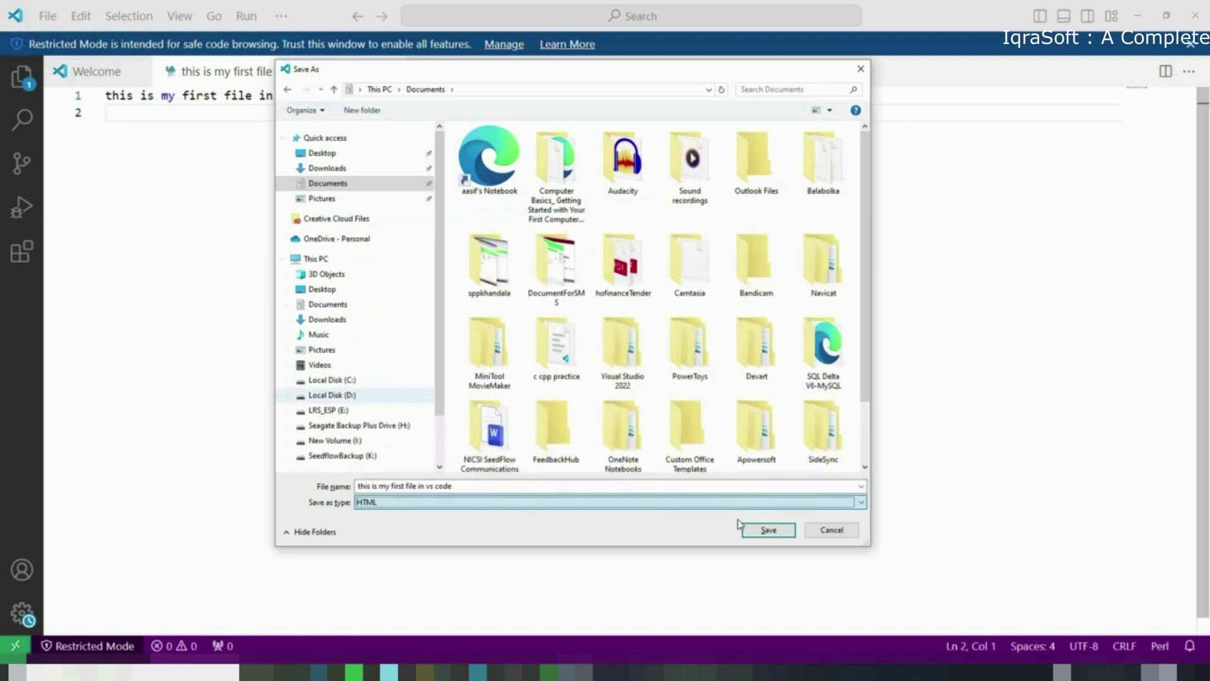
left_click(769, 530)
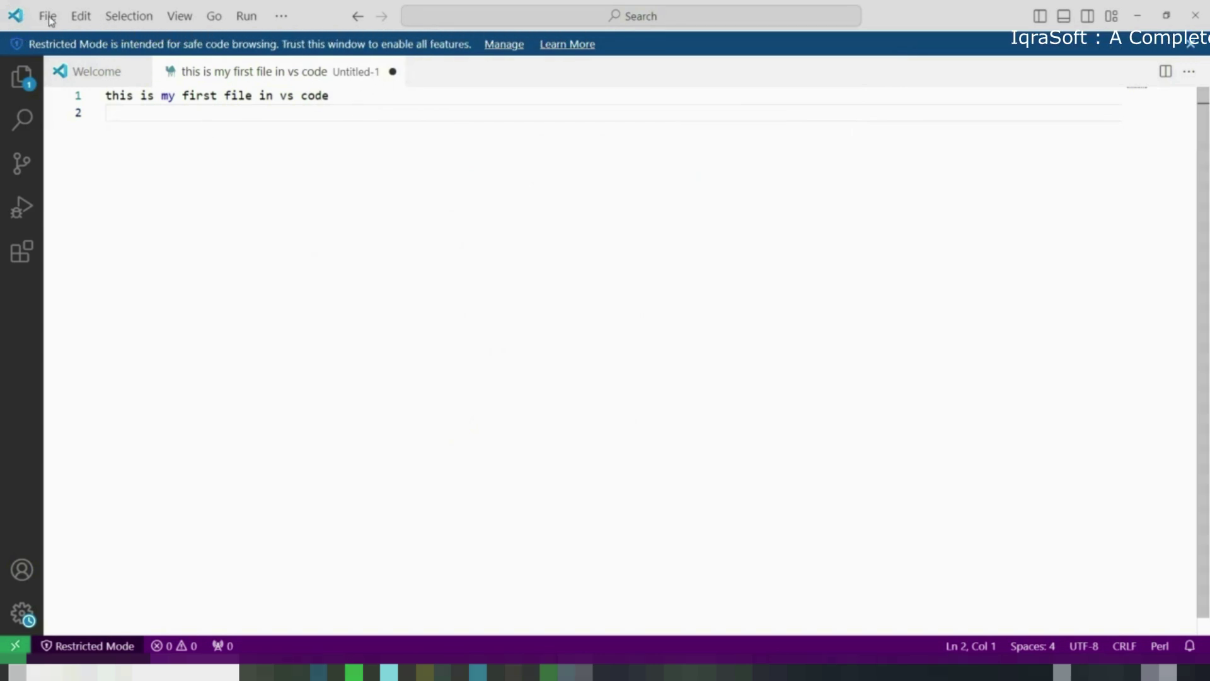
left_click(1198, 18)
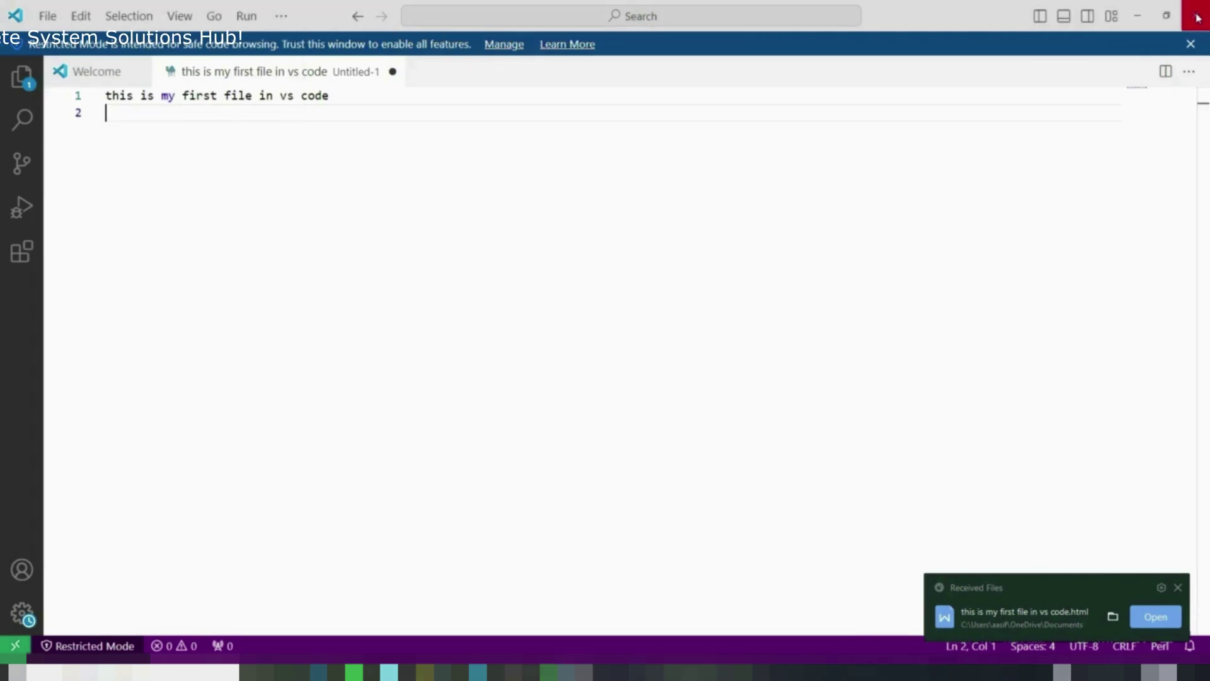
Write SELECT * FROM tablename; and SELECT fname FROM growertable; in a SQLyog query tab
left_click(1177, 588)
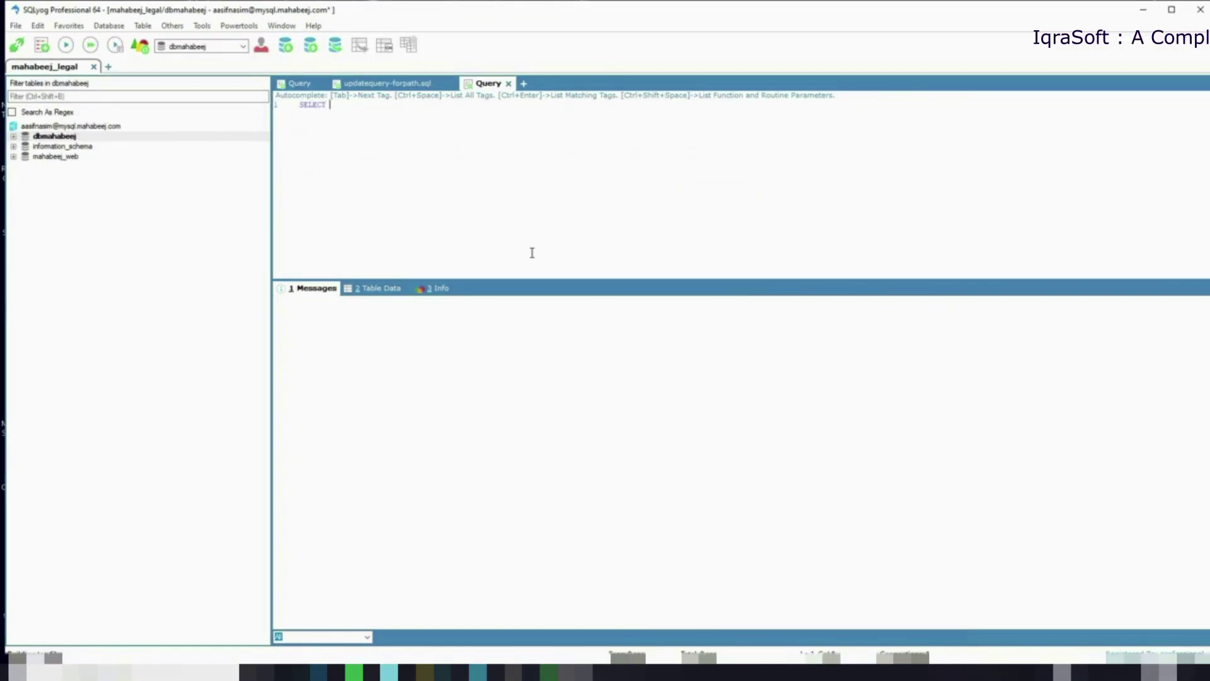
type("* FROM t")
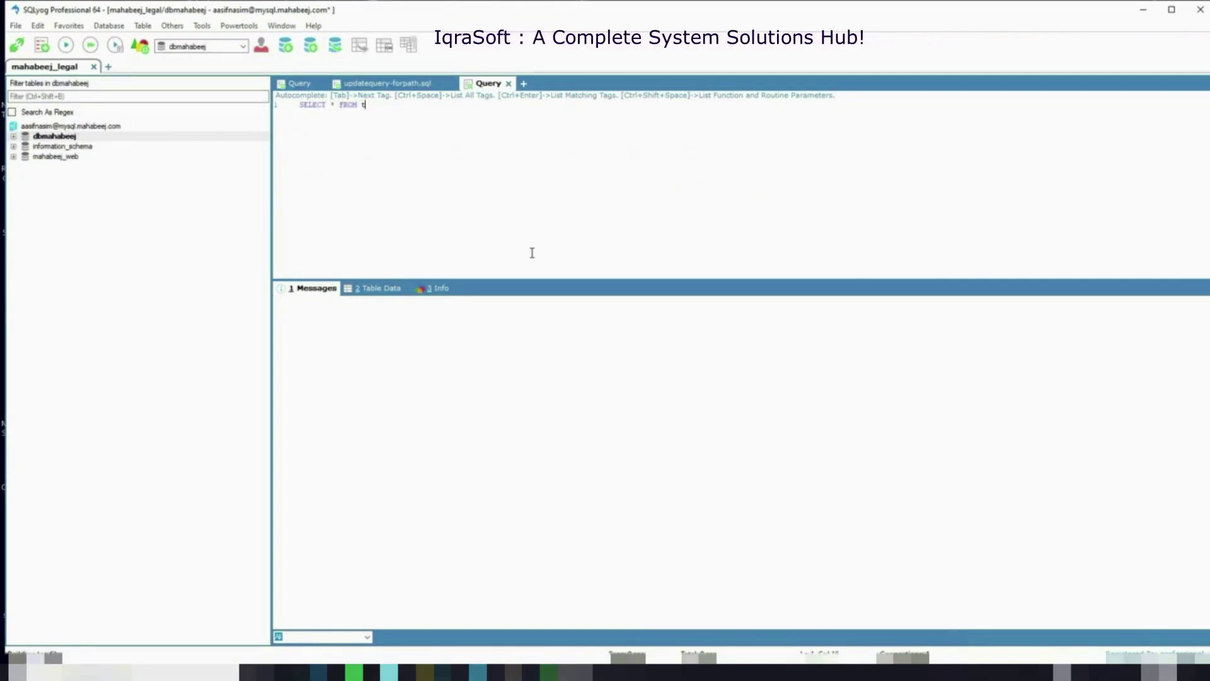
type("ablename")
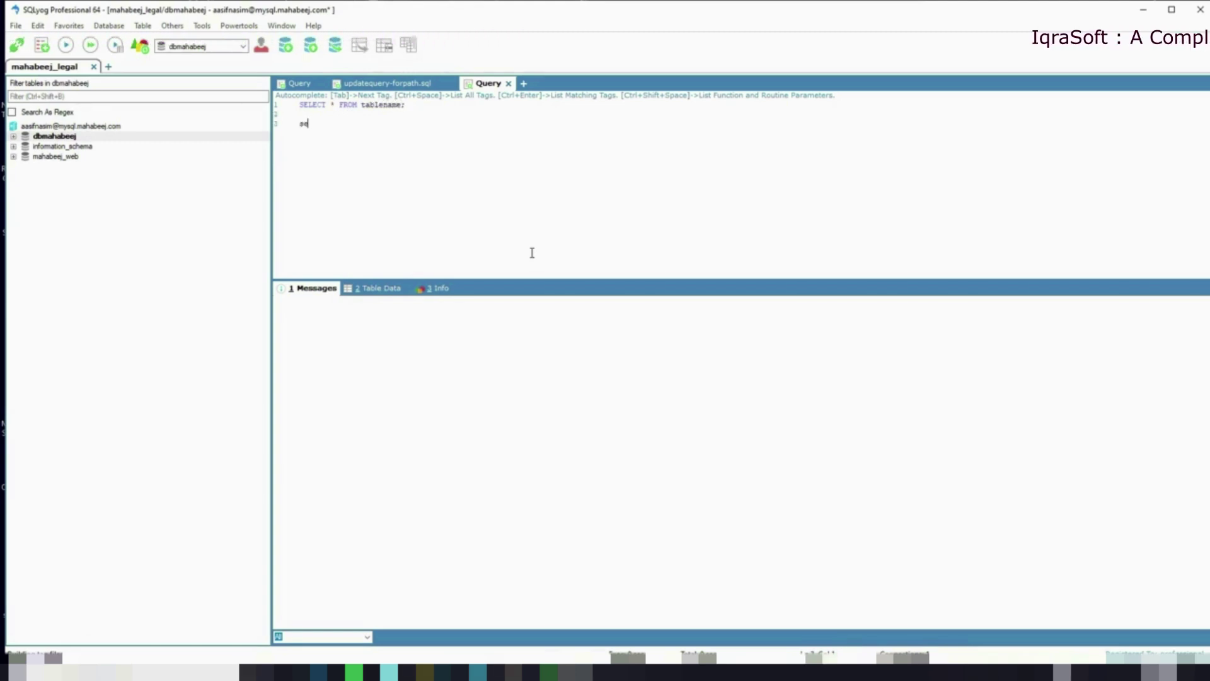
type("t fname")
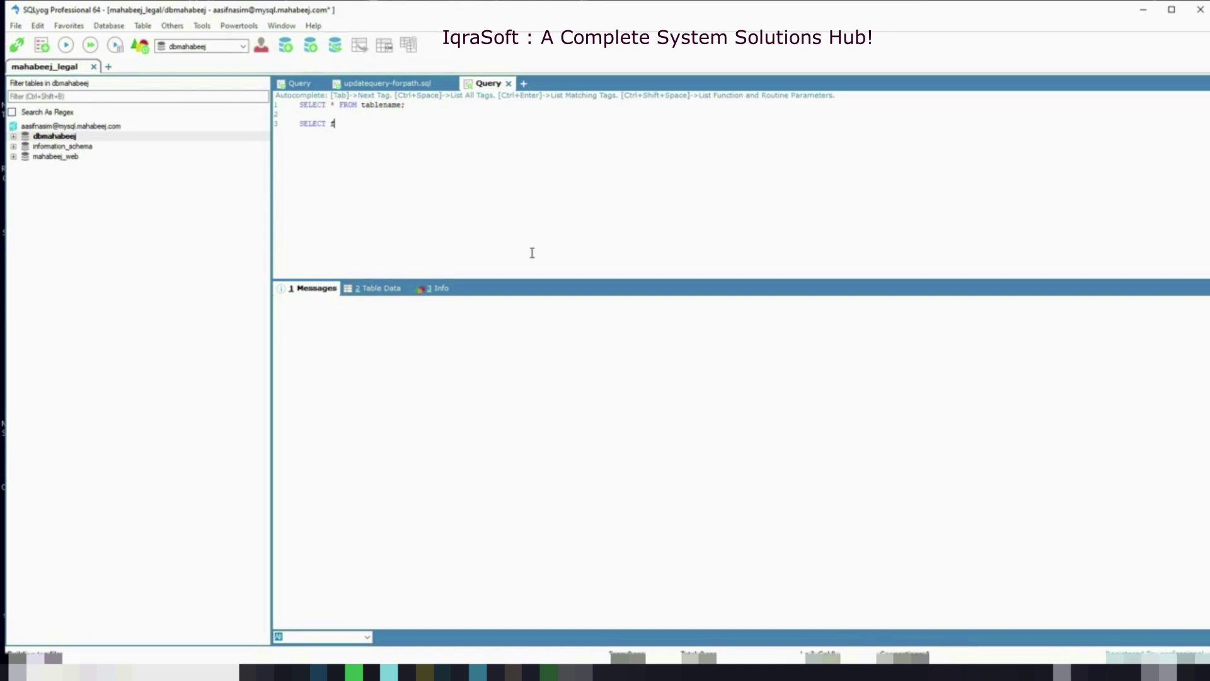
type(" FROM")
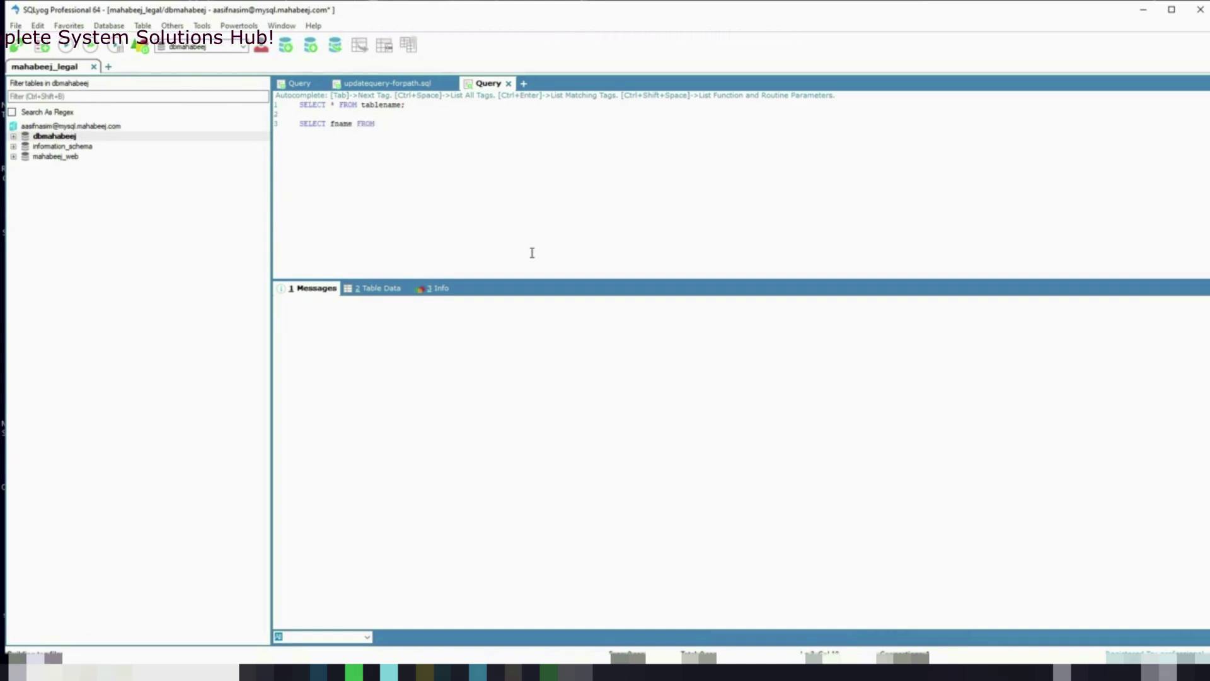
type(" growertable;")
key("Return")
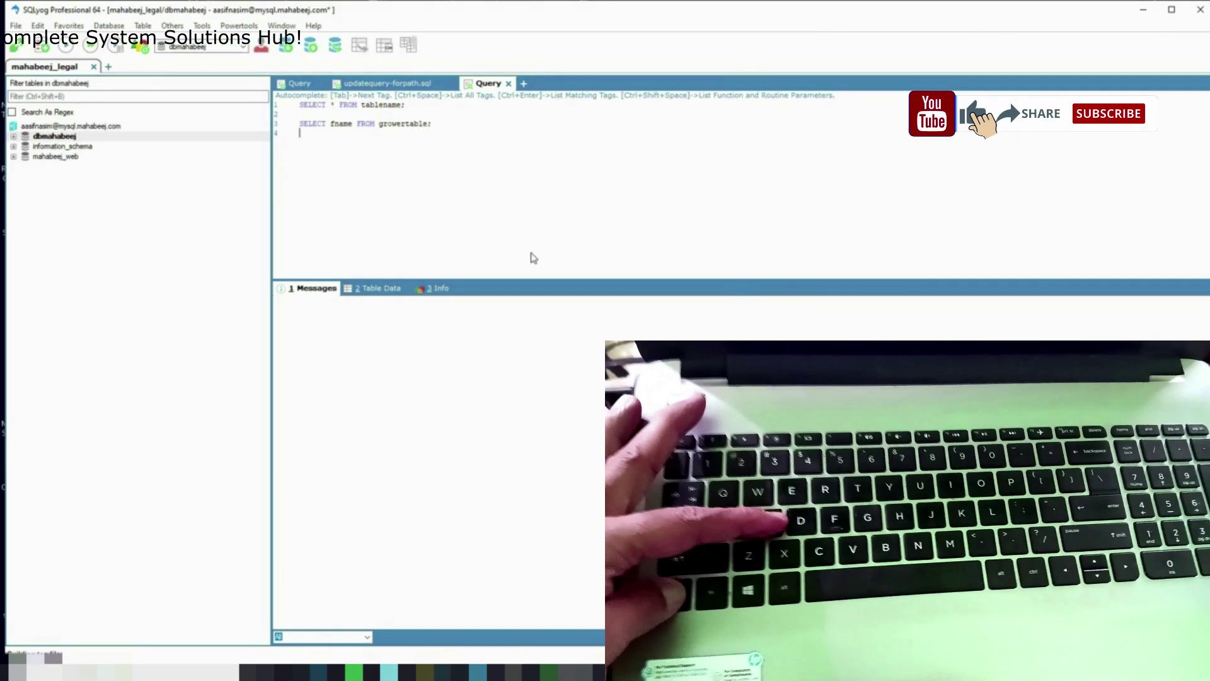
Save the SQLyog query as myquery.sql in Documents
key("ctrl+s")
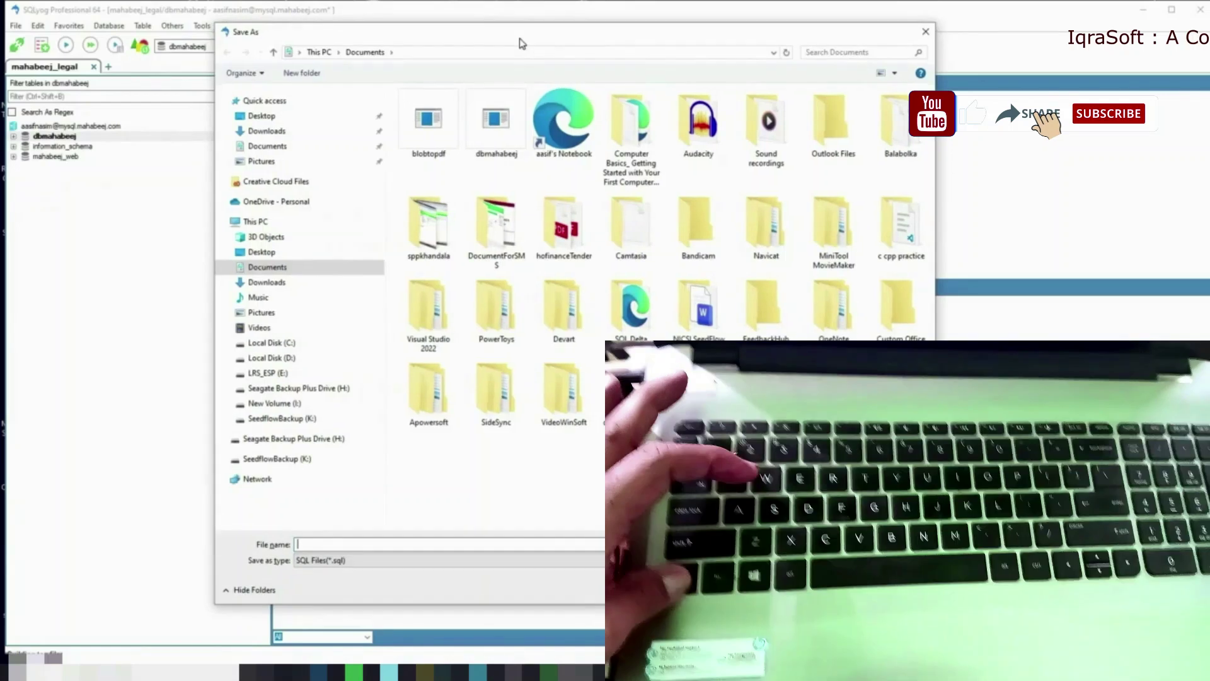
type("my")
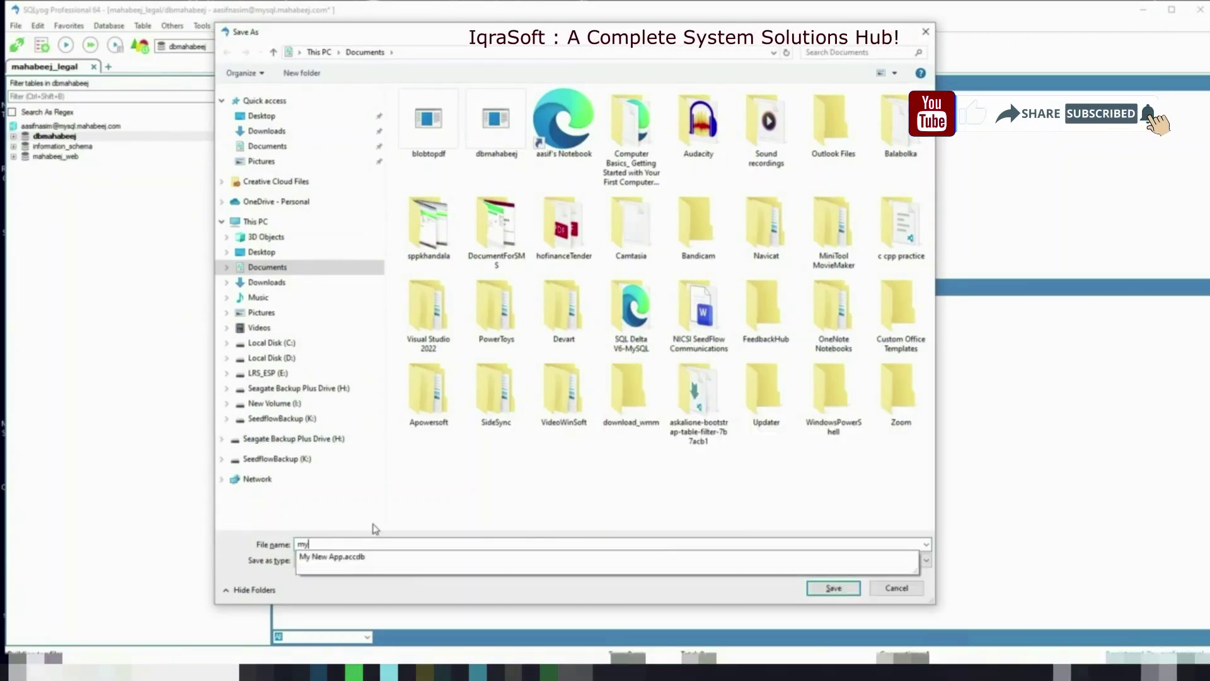
type("queryh")
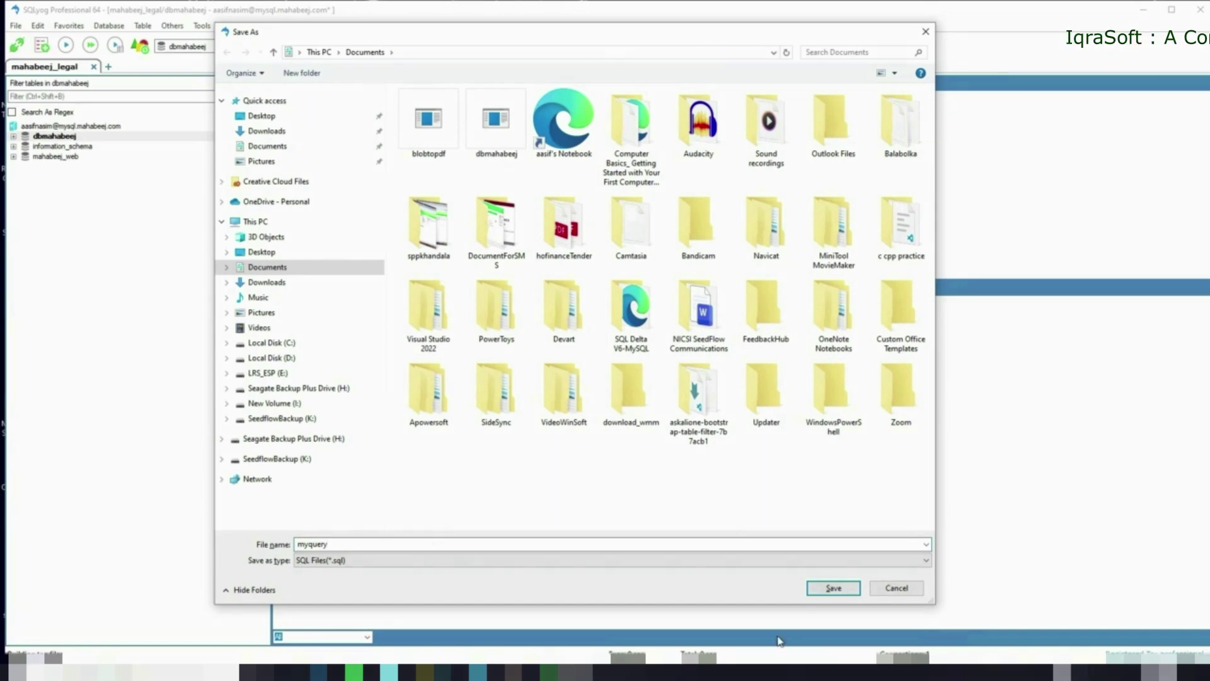
left_click(825, 586)
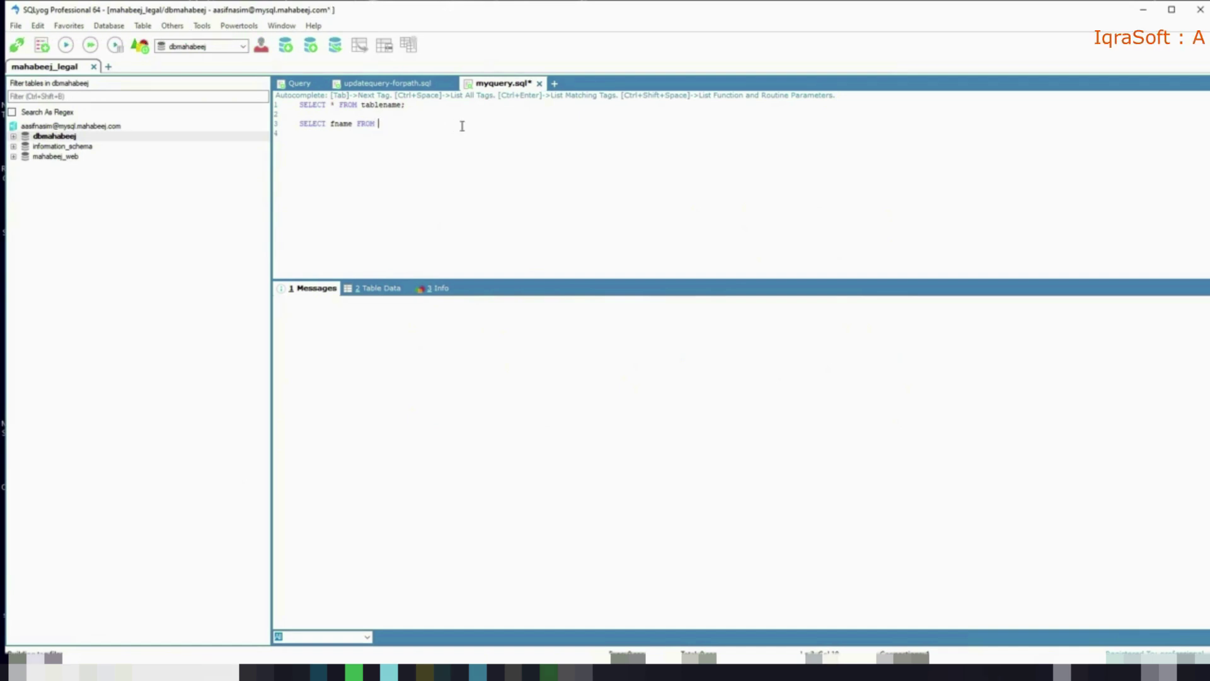
Change the second query to SELECT fname FROM GrowerTable WHERE fname LIKE "a"
type("Gr")
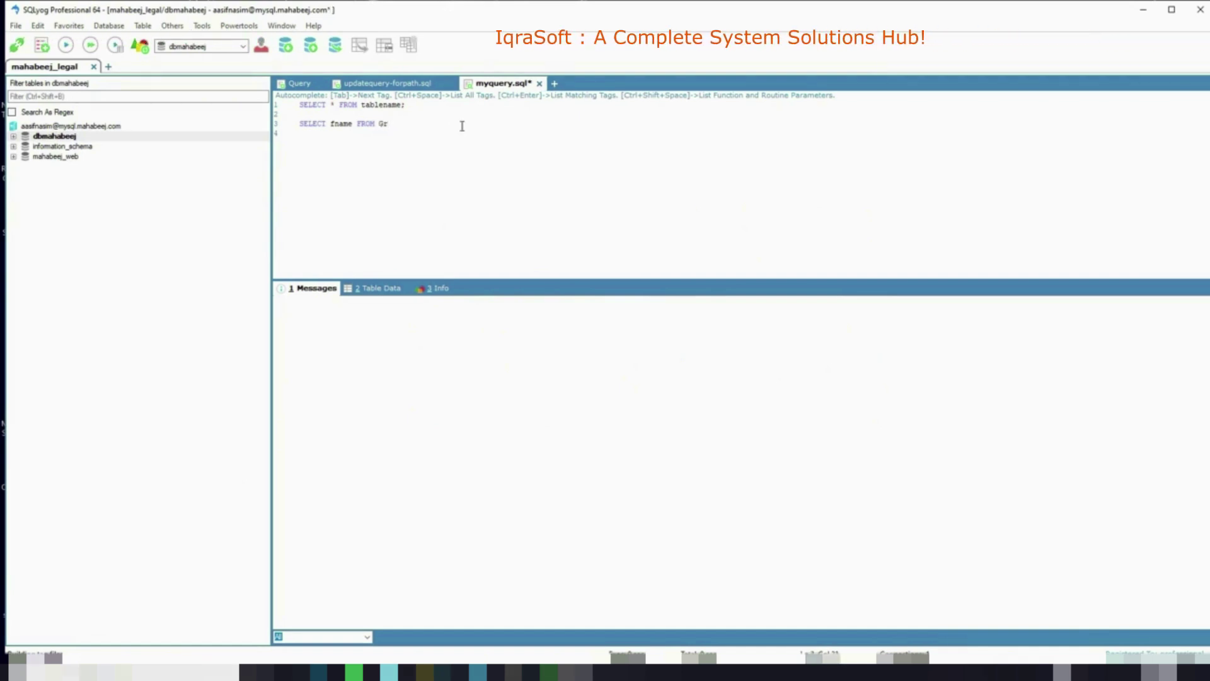
type("owerTable w")
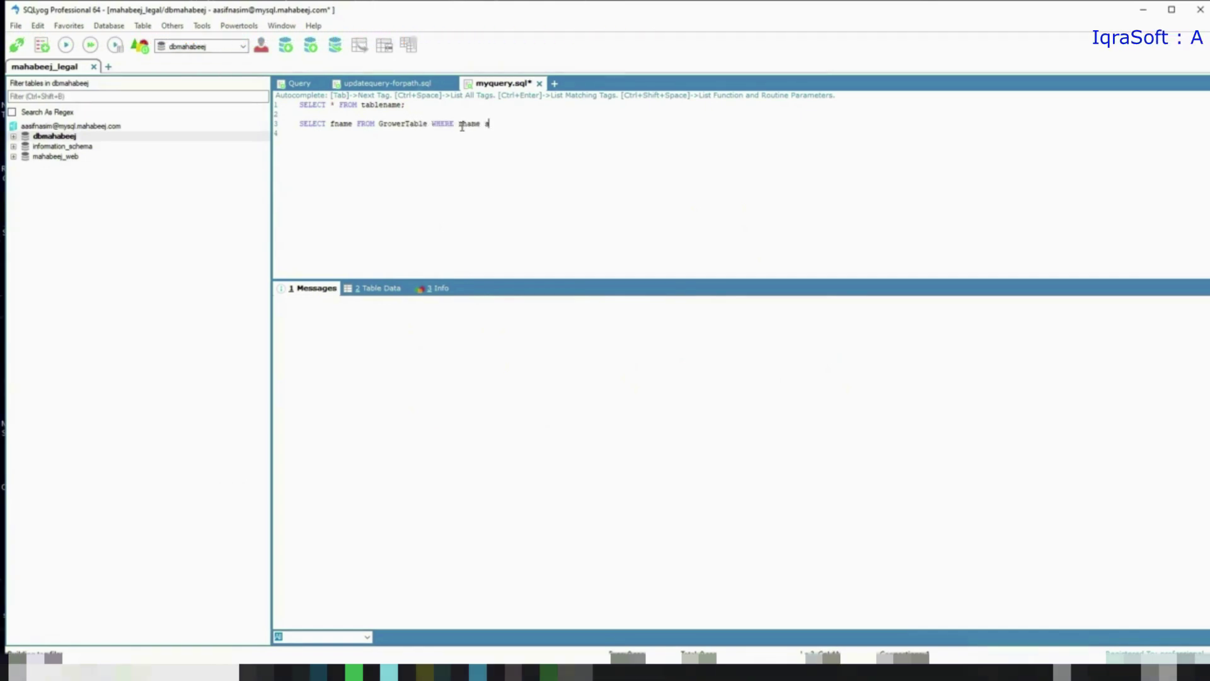
key("BackSpace")
key("BackSpace")
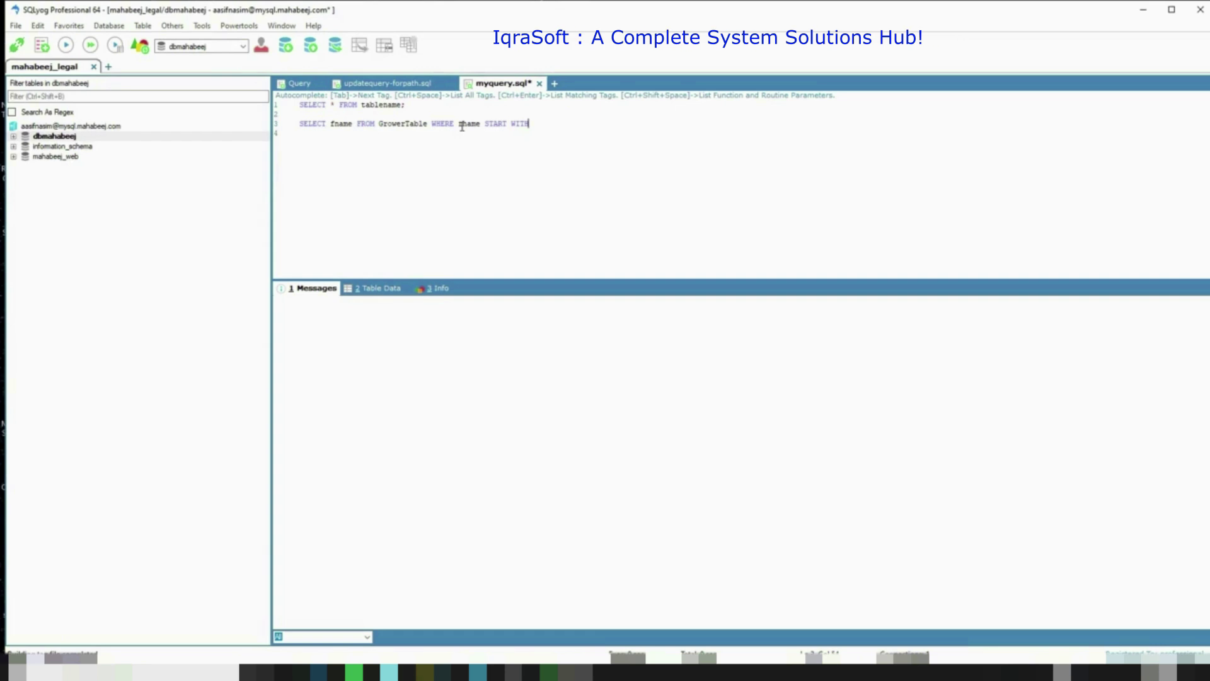
key("BackSpace")
key("BackSpace")
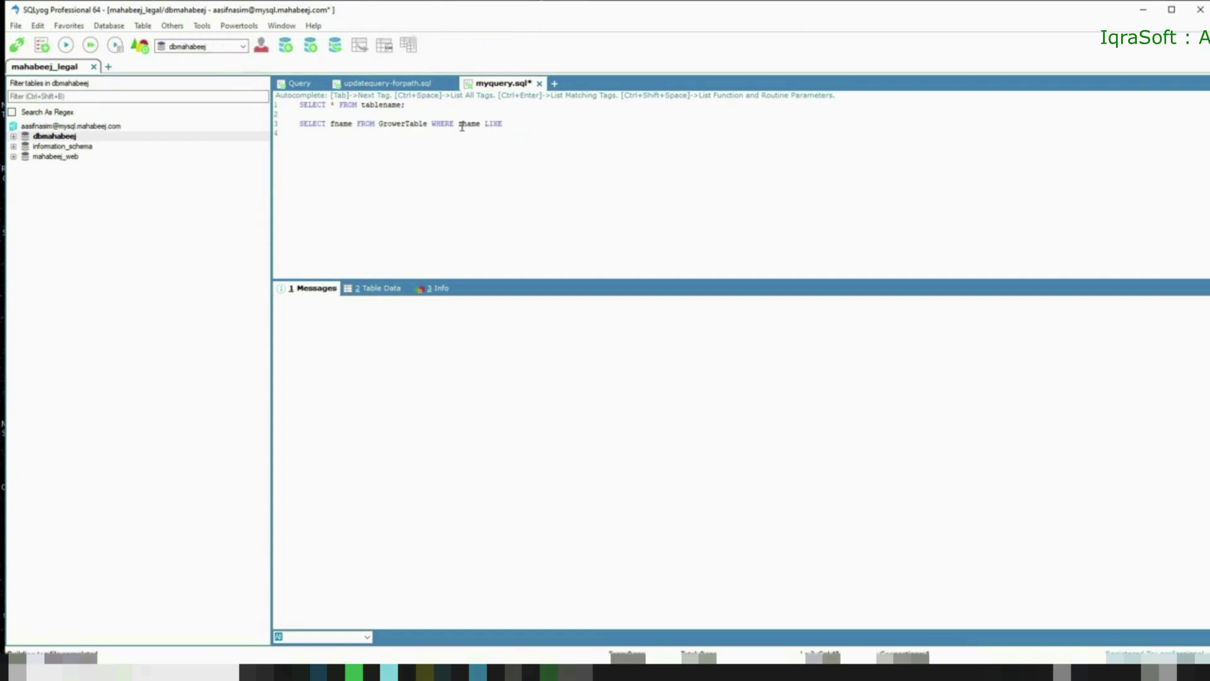
key("Left")
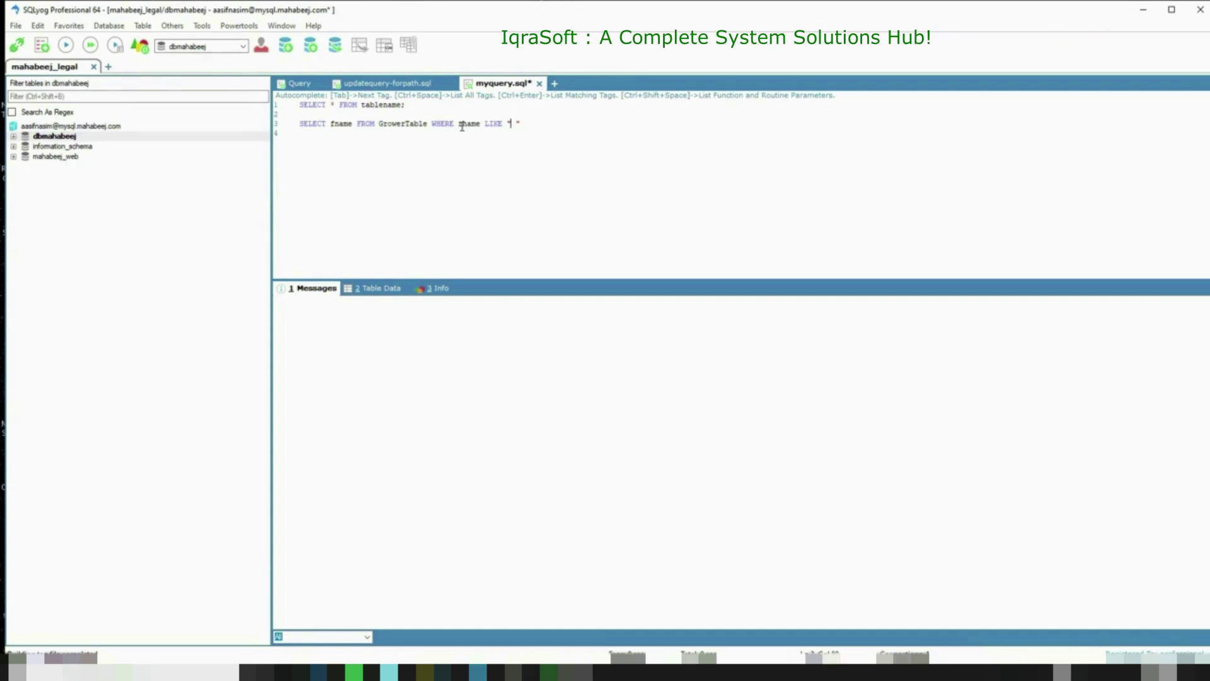
type("a")
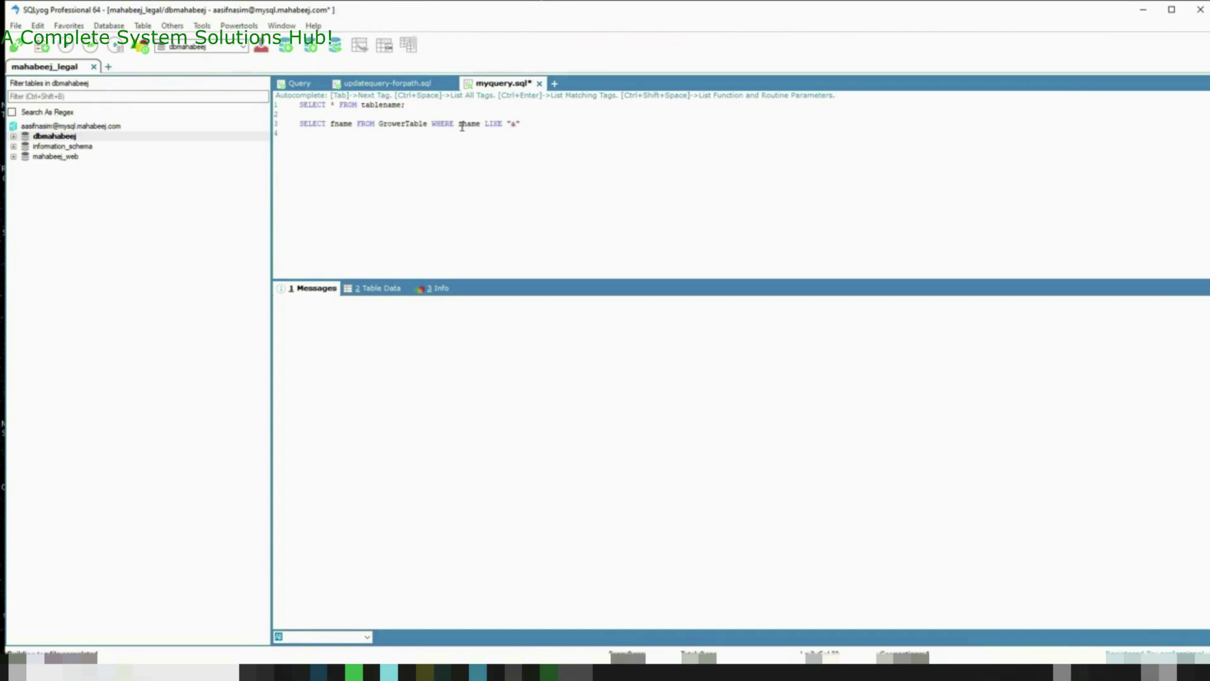